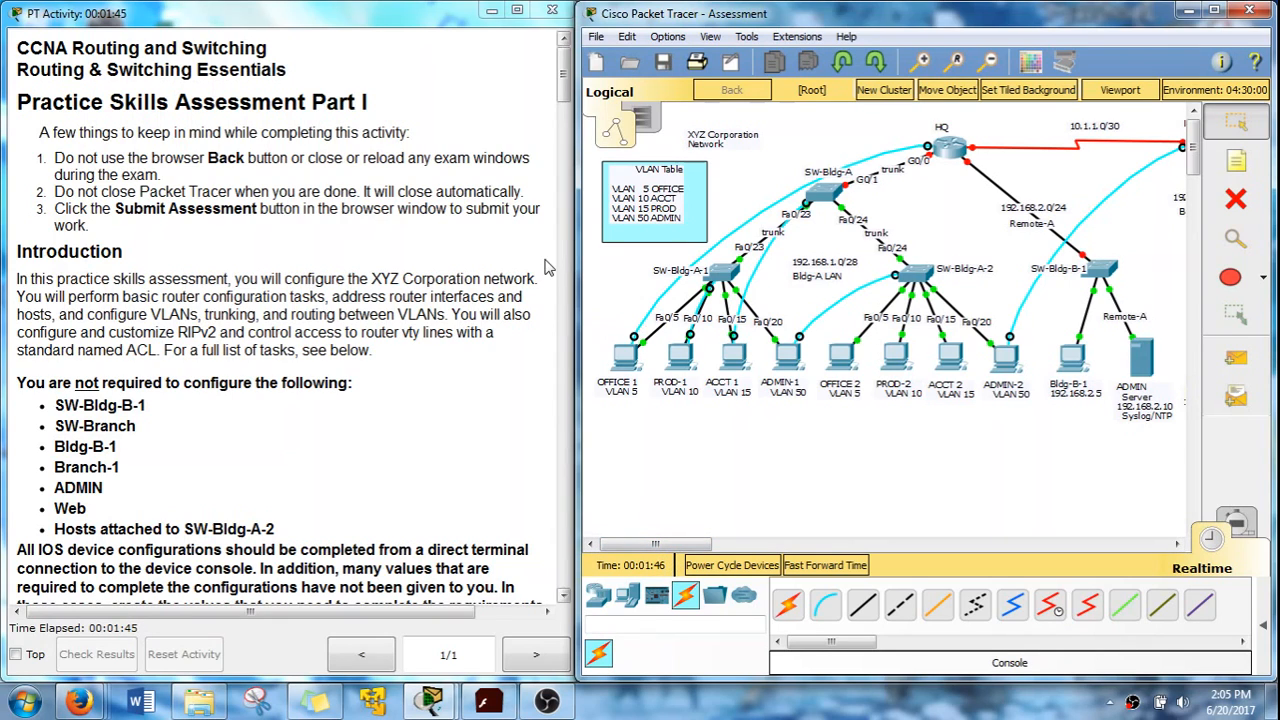
Scroll the PT Activity instructions to the Step 1: Basic Device Configuration tasks beside the topology
drag(563, 88, 620, 343)
click(647, 433)
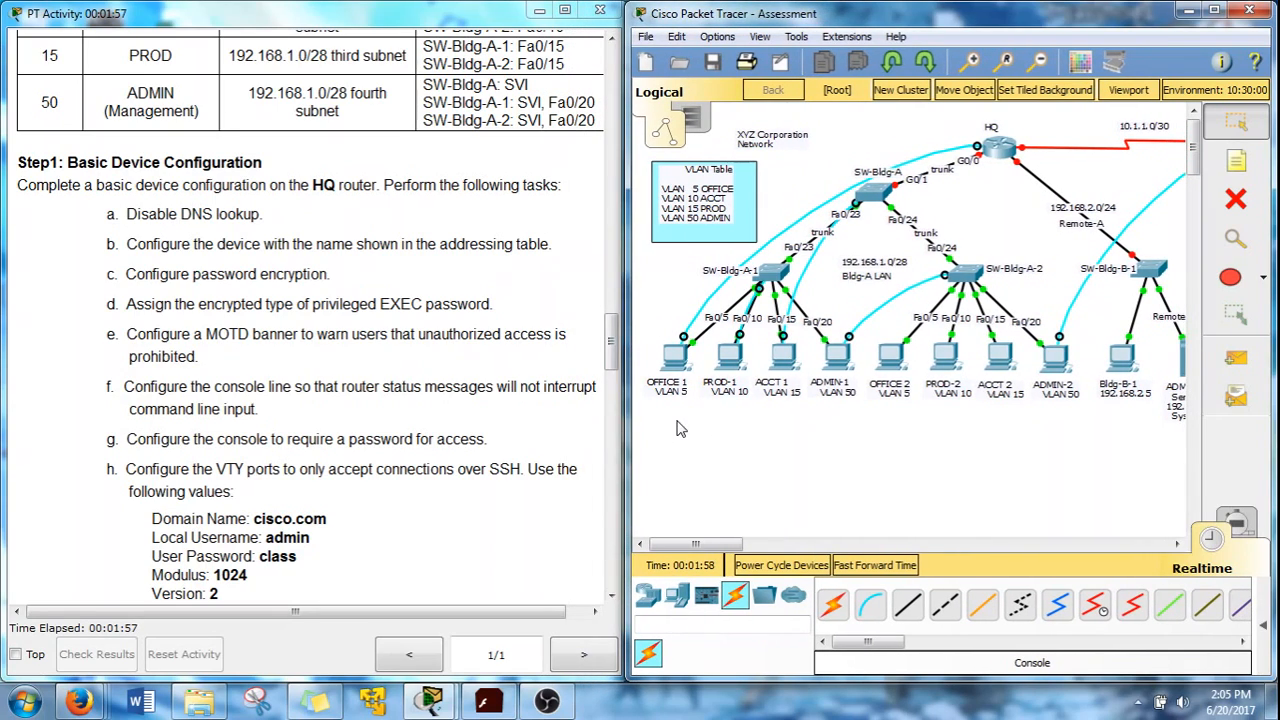
click(377, 422)
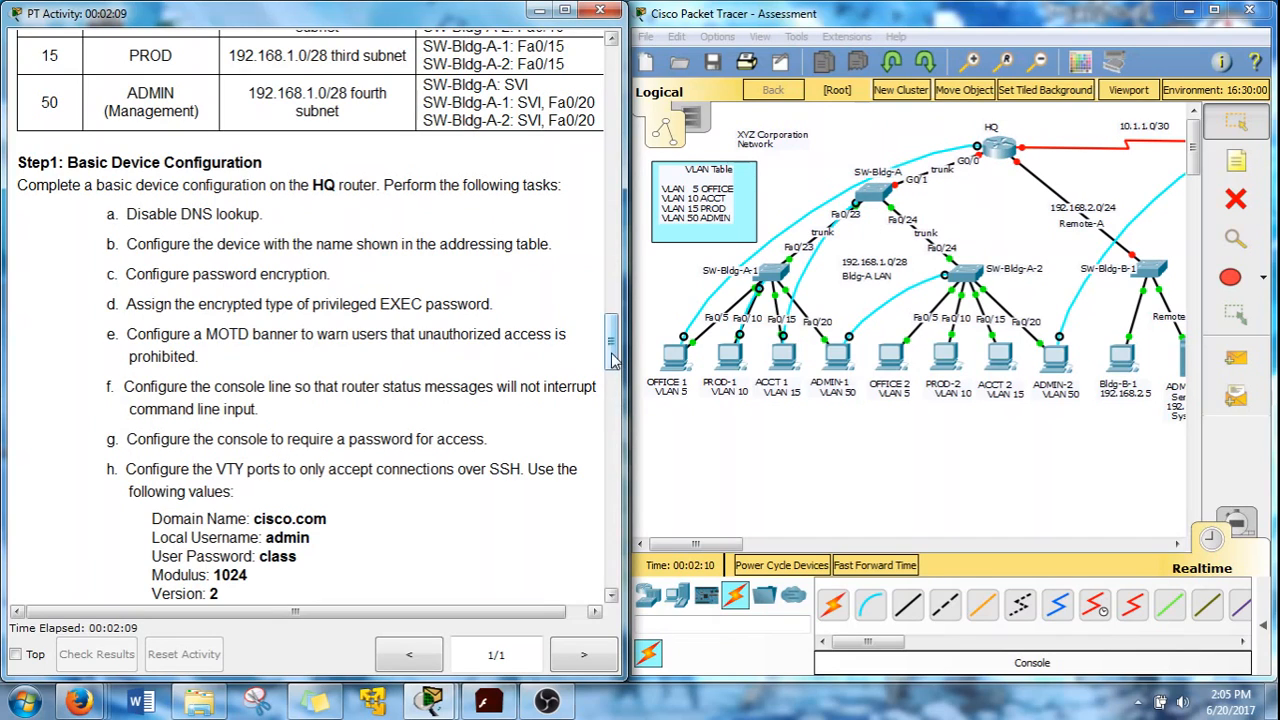
Open the OFFICE 1 PC's Terminal with default connection settings and reposition its window
click(672, 355)
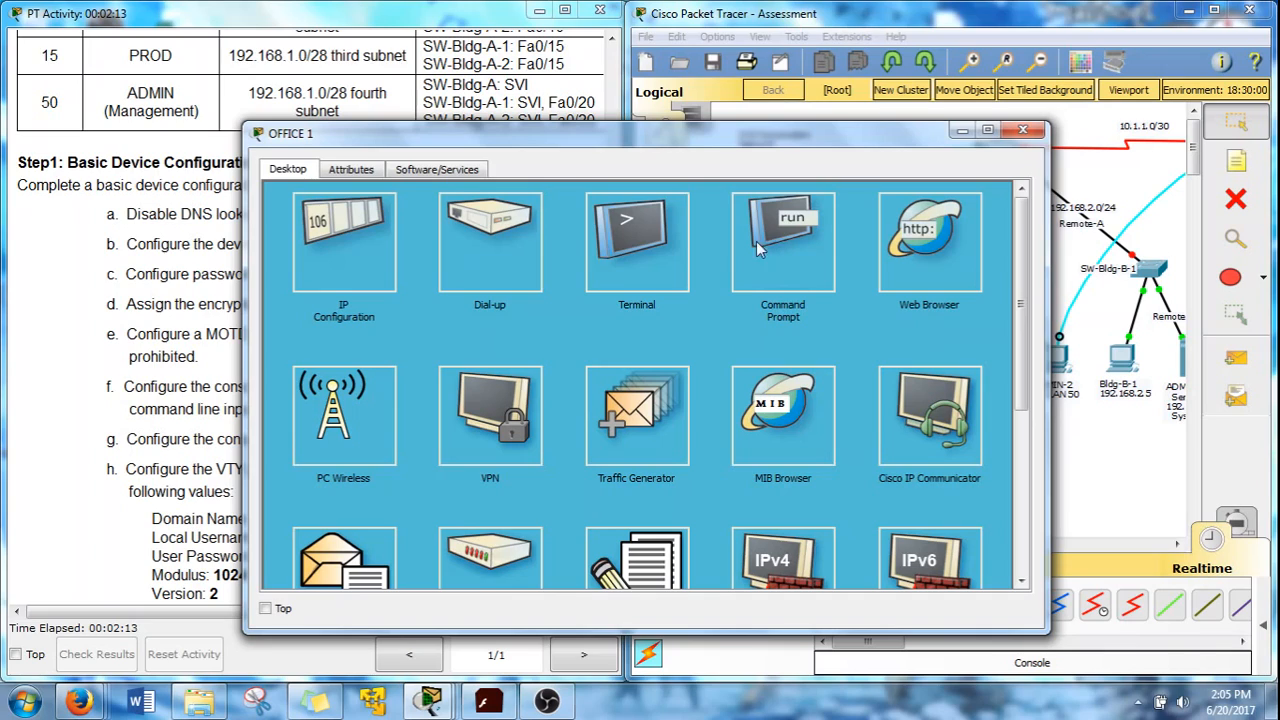
click(631, 237)
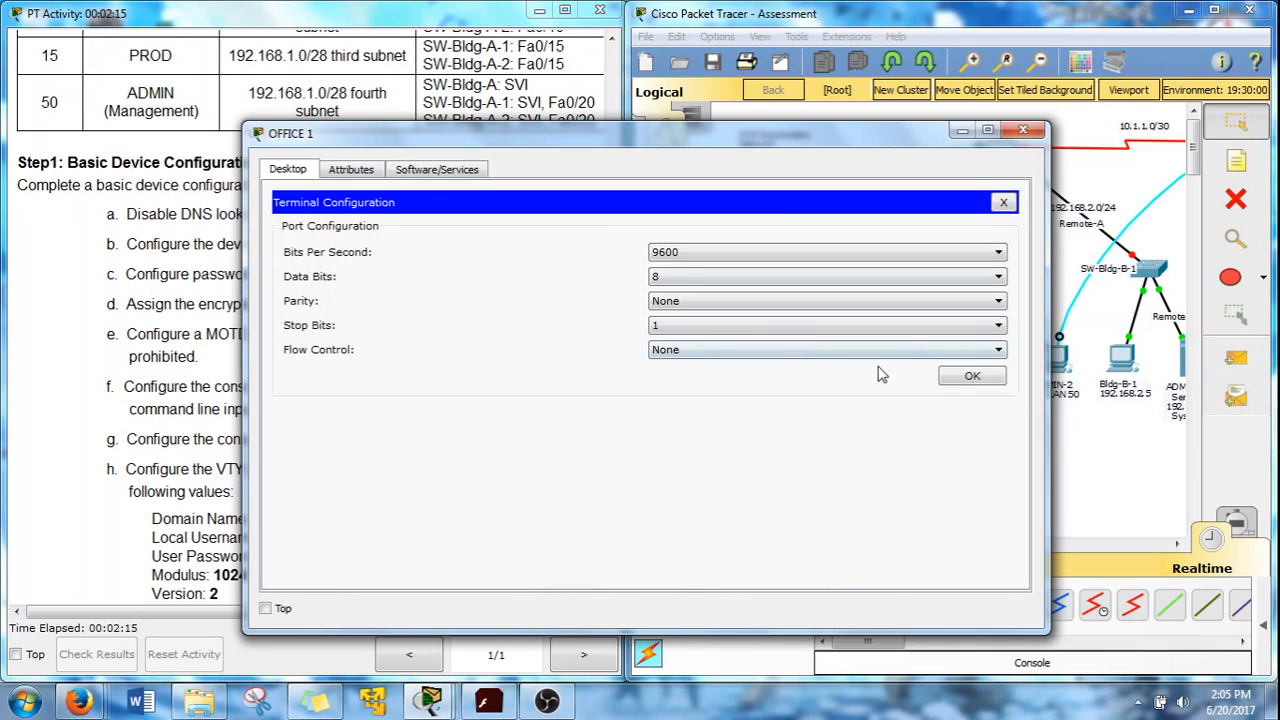
click(972, 378)
drag(243, 250, 535, 247)
drag(753, 141, 870, 76)
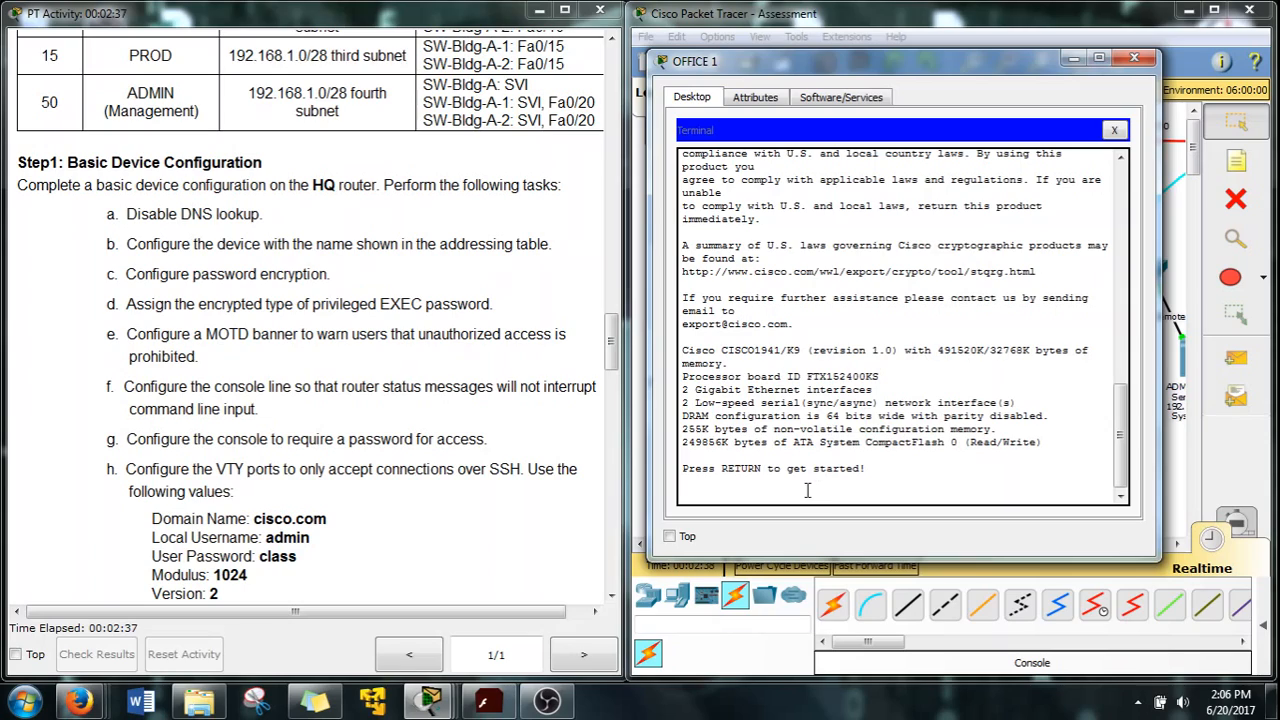
Wake the router console and enter privileged EXEC, then global configuration mode
key(Return)
key(Return)
text(en)
key(Return)
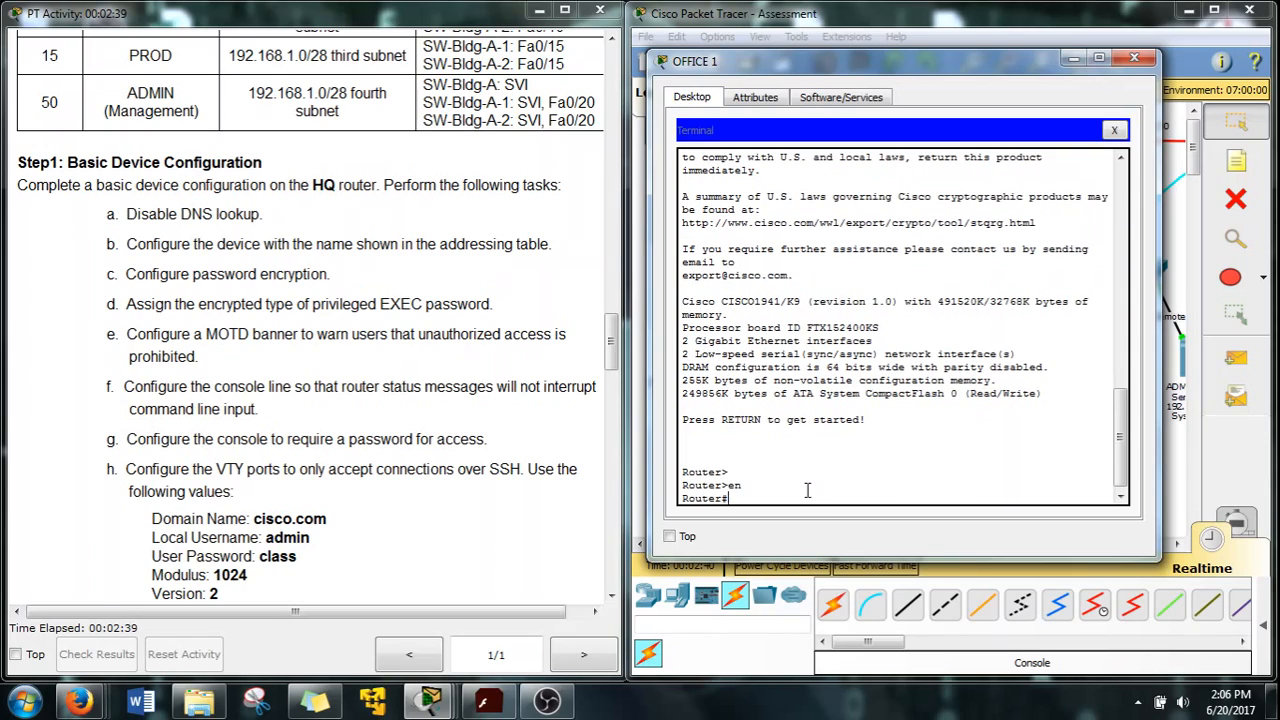
text(conf t)
key(Return)
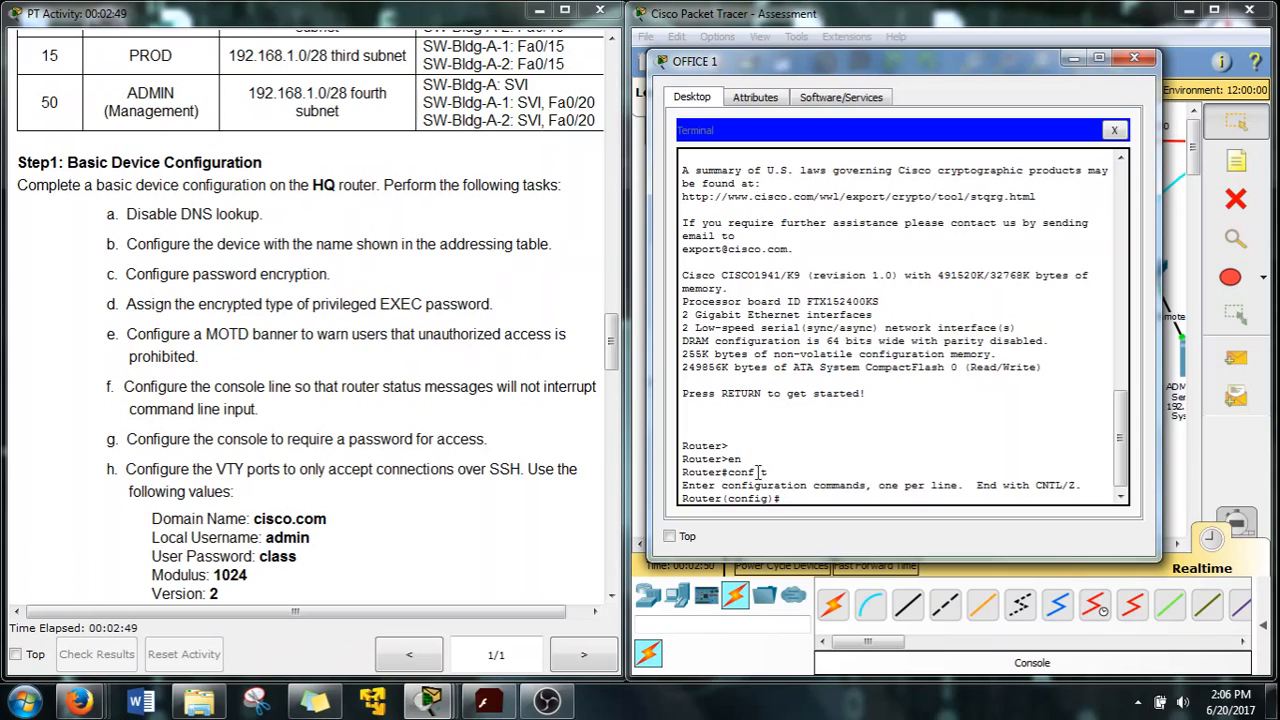
Disable DNS lookup with no ip domain-lookup
text(ip domain)
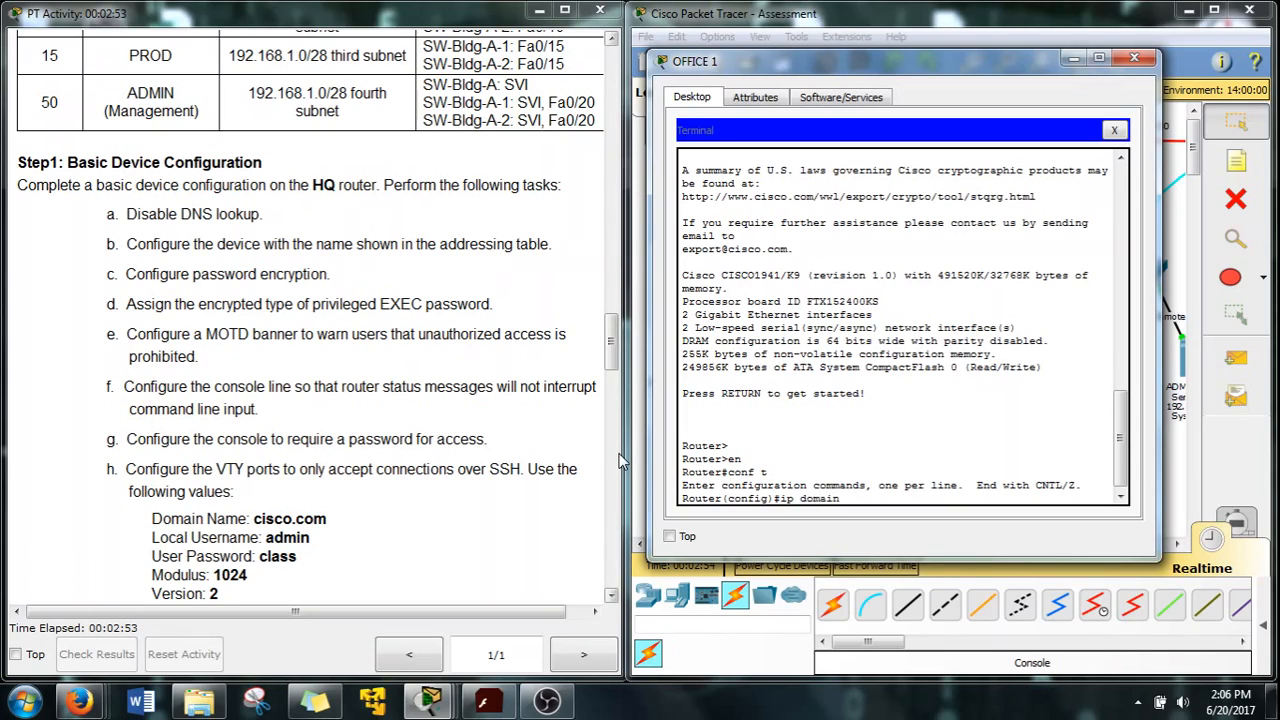
key(BackSpace)
key(BackSpace)
key(BackSpace)
key(BackSpace)
key(BackSpace)
key(BackSpace)
key(BackSpace)
key(BackSpace)
key(BackSpace)
text(no ip dom)
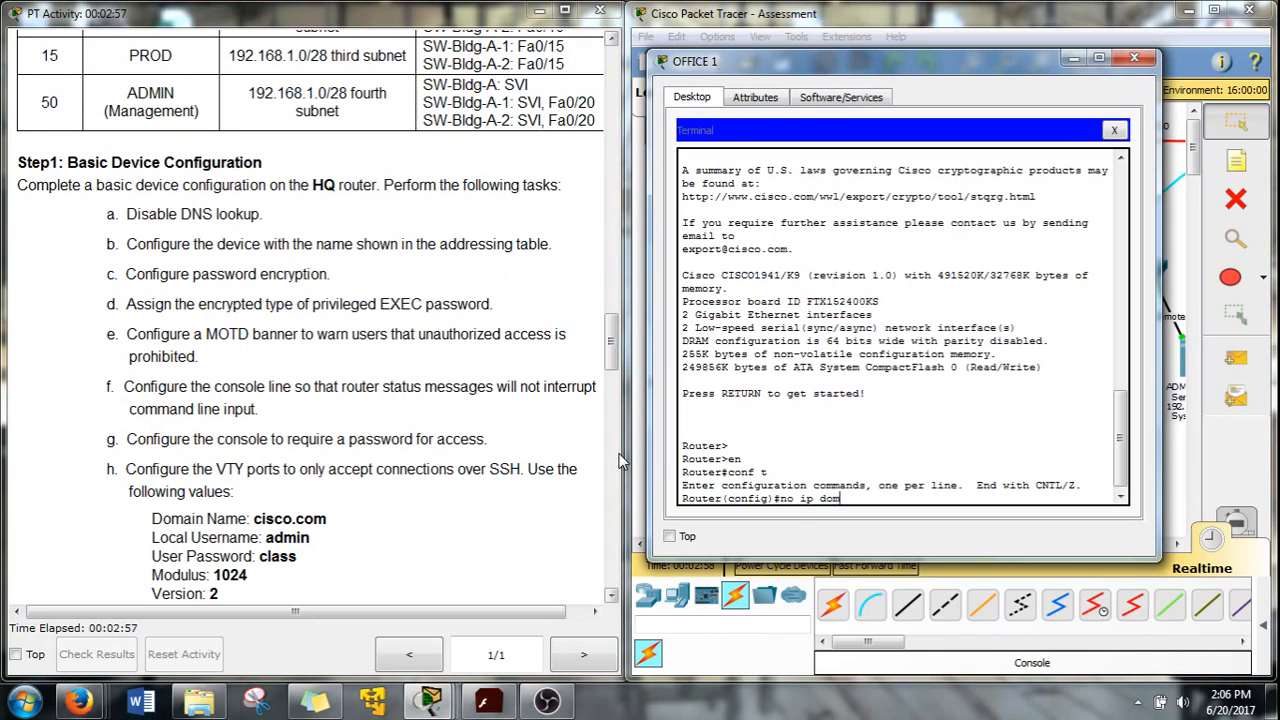
text(ain-l)
key(Tab)
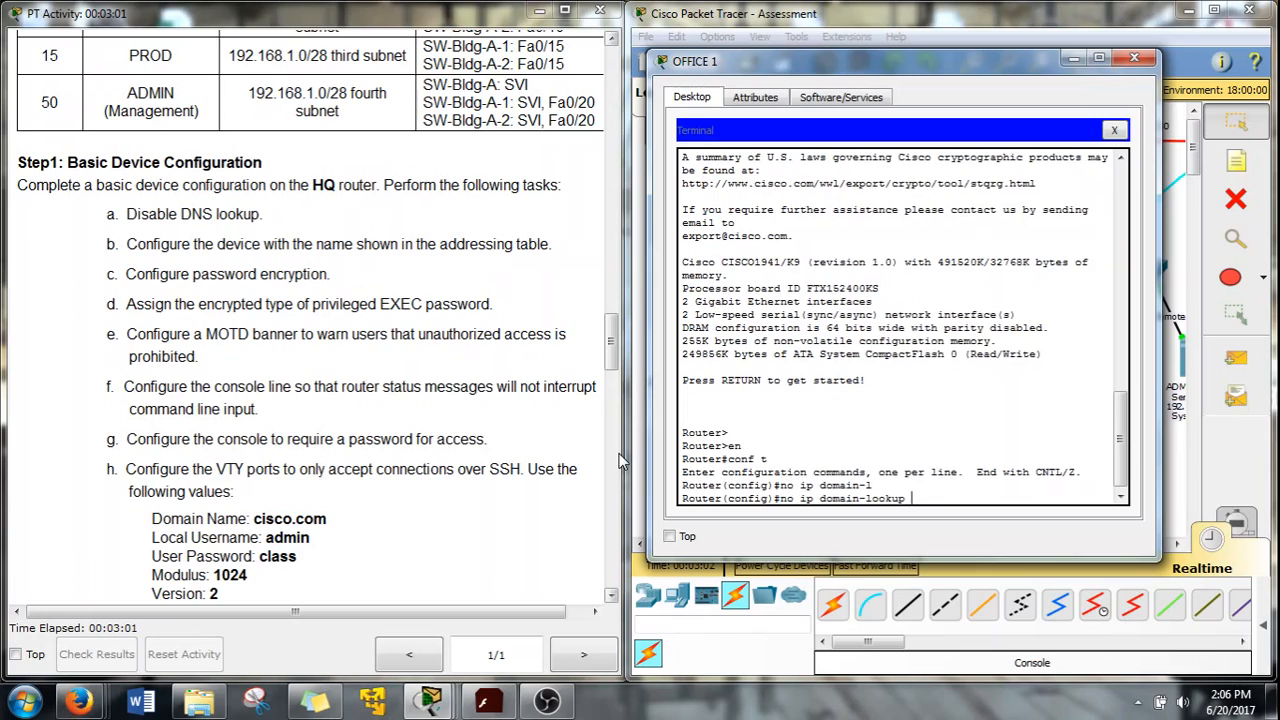
key(Return)
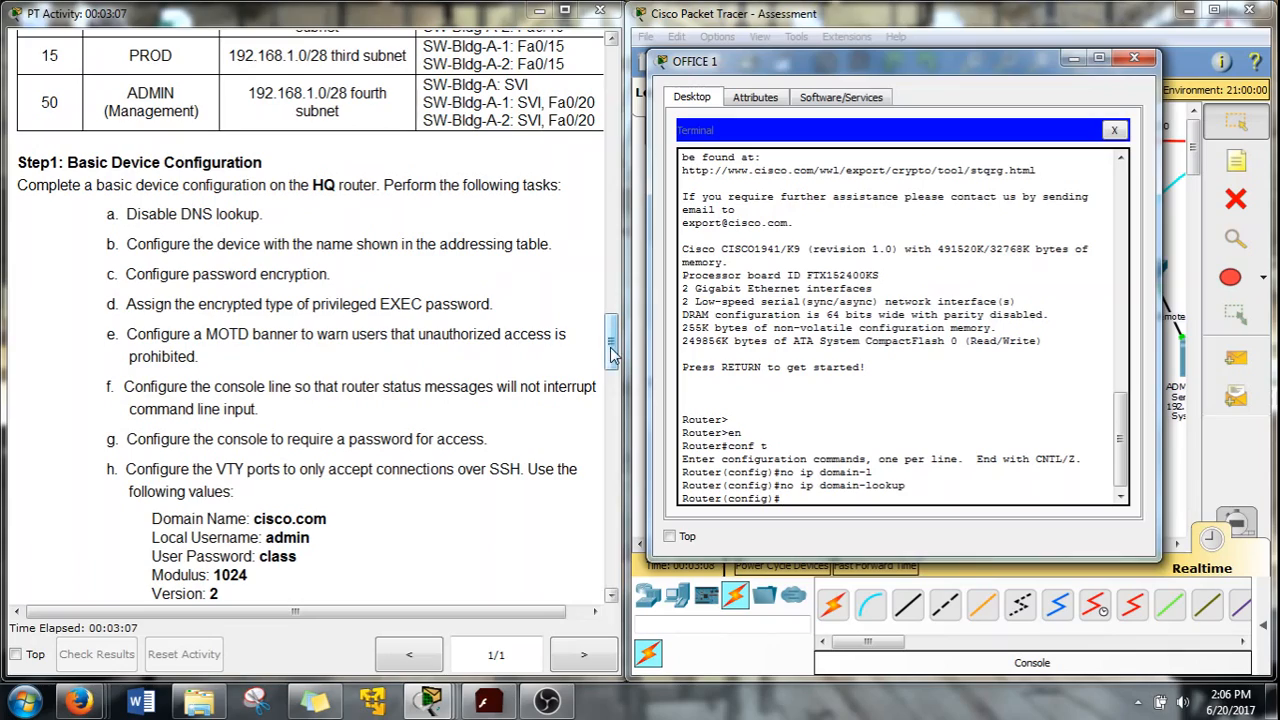
mouse_move(605, 352)
mouse_down()
mouse_move(593, 240)
mouse_move(605, 382)
mouse_move(605, 368)
mouse_up()
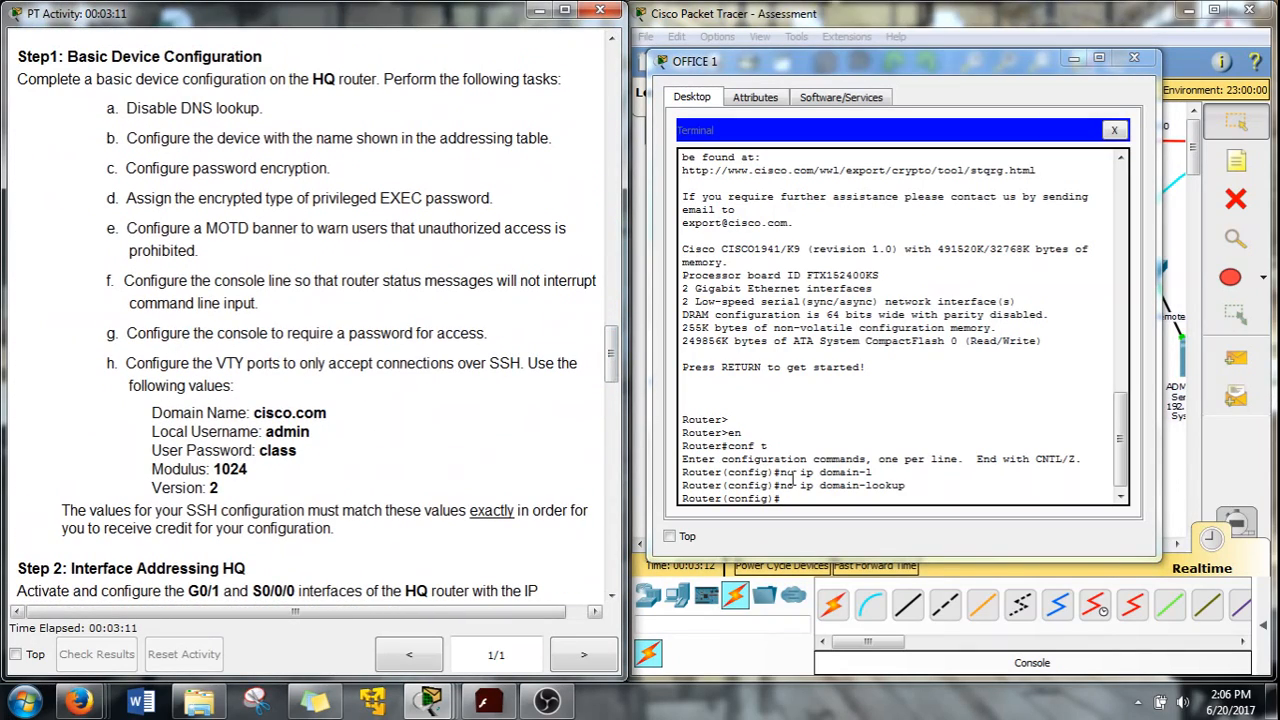
Name the router HQ and turn on service password-encryption
text(ost )
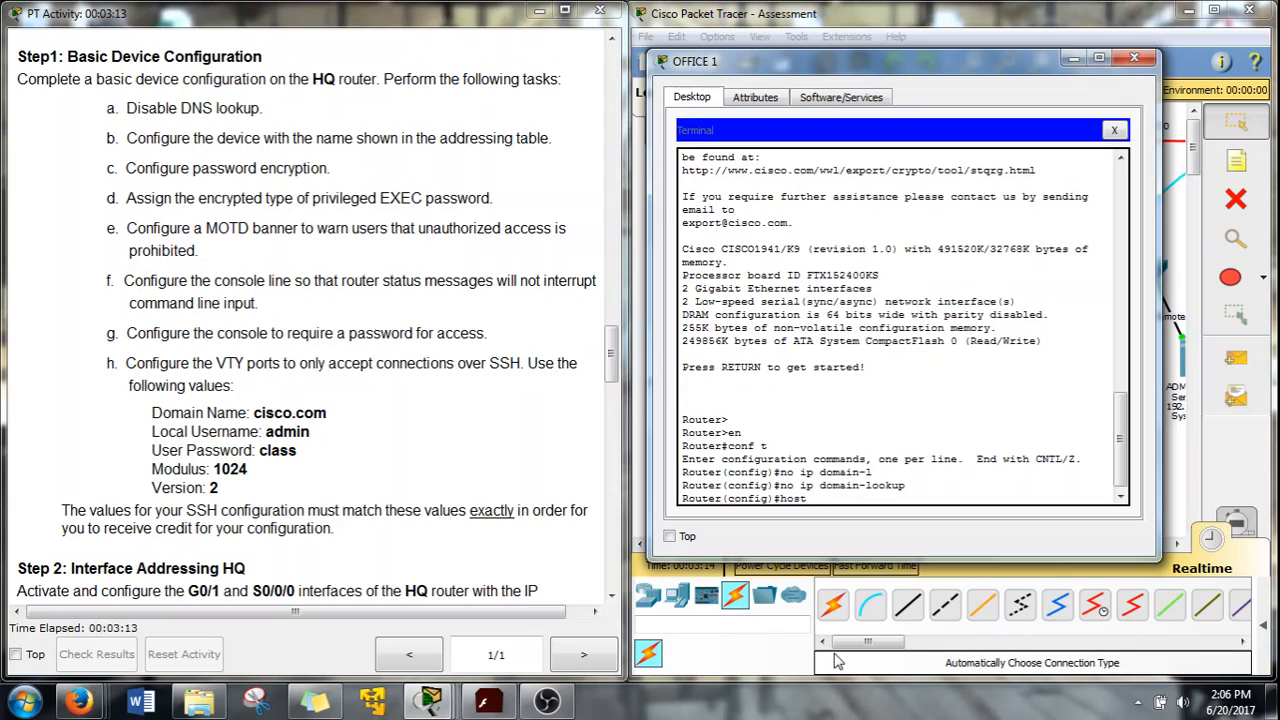
text(HQ)
key(Return)
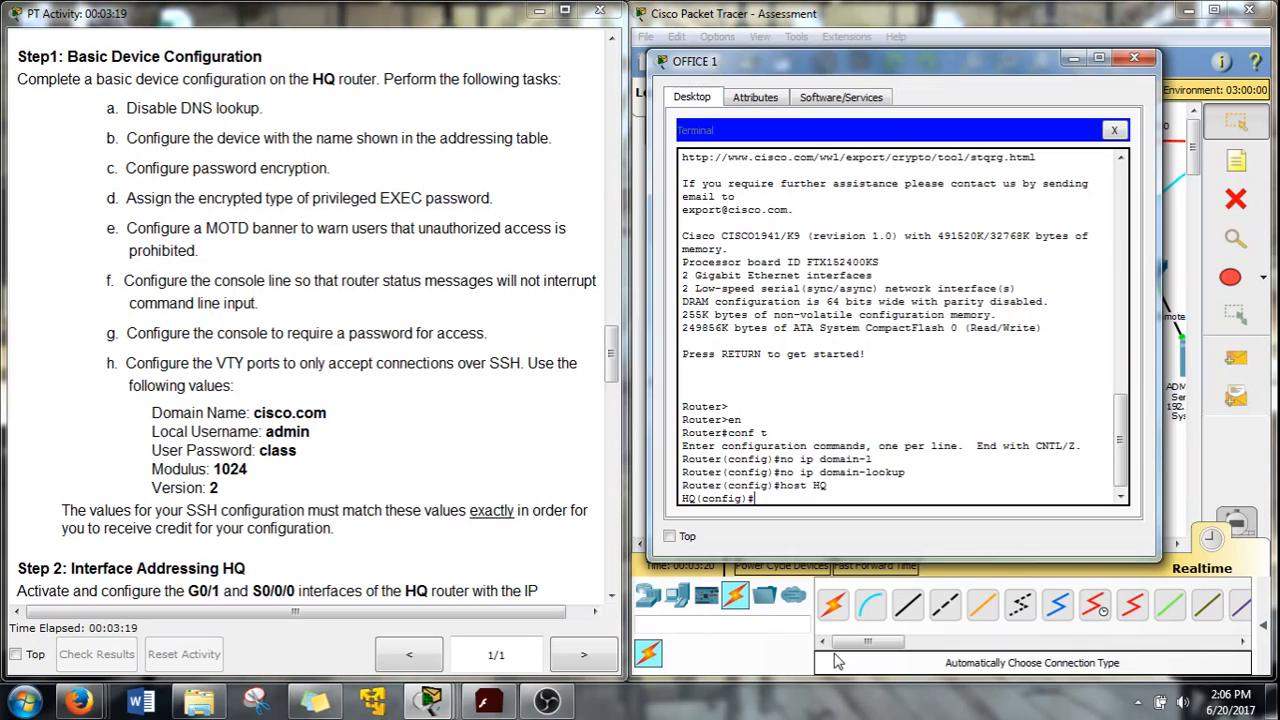
text(ser)
key(Tab)
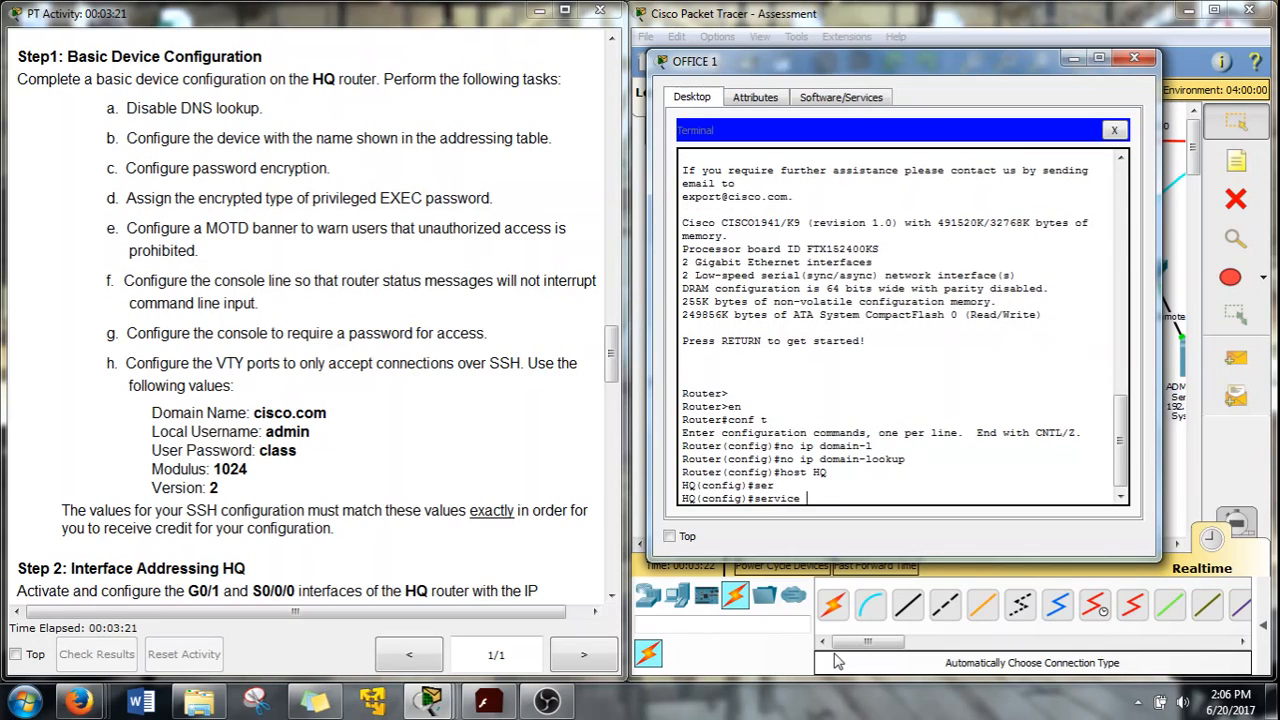
text(p)
key(Tab)
key(Return)
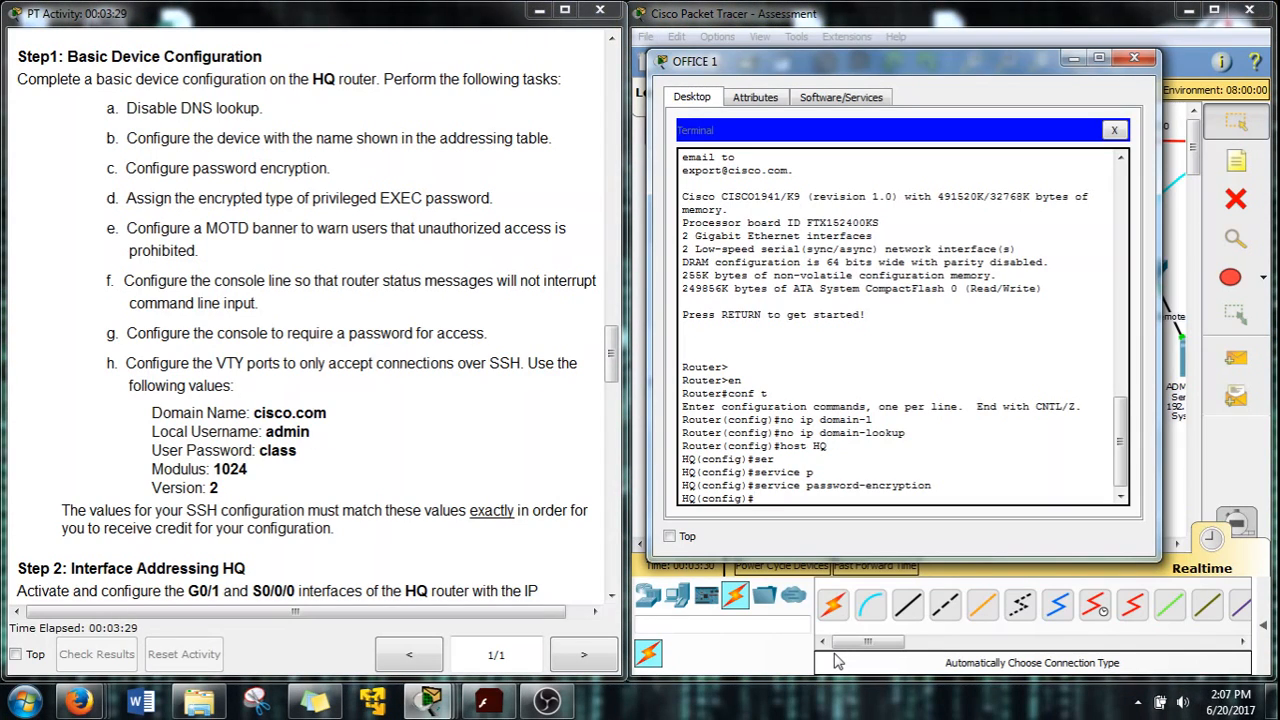
Set the router's enable secret password
text(en)
key(Tab)
text(ab)
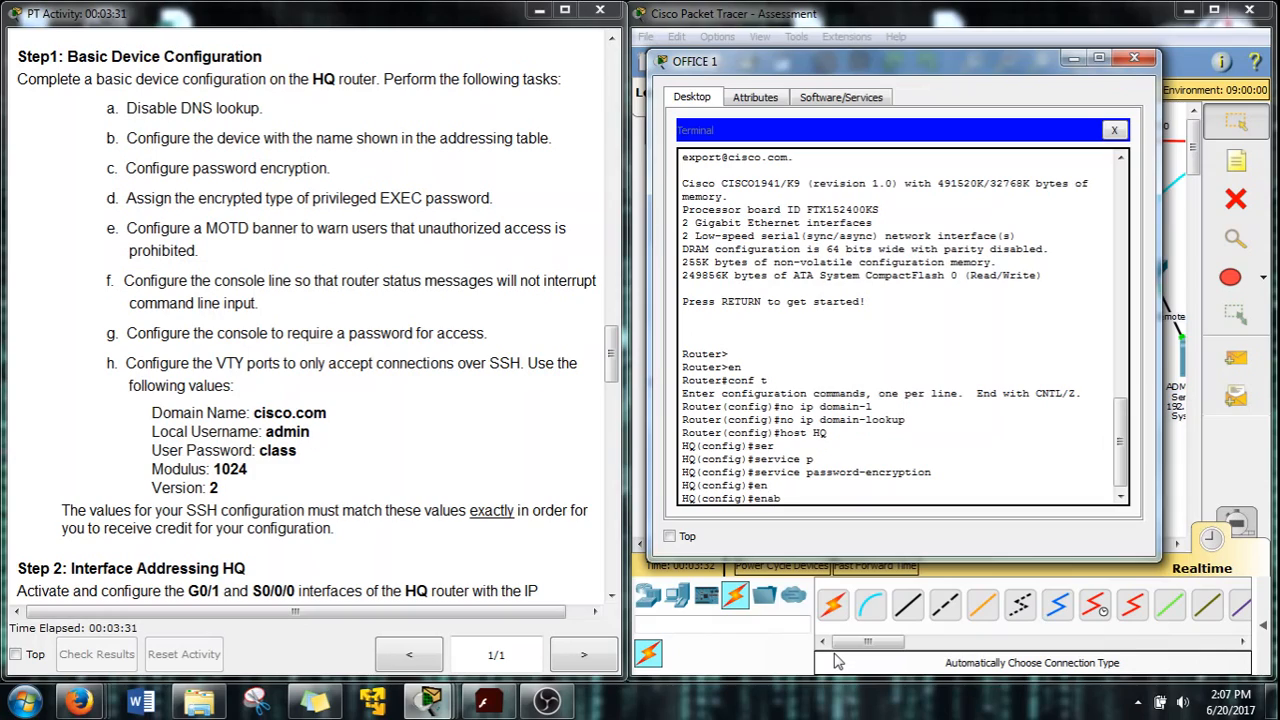
key(Tab)
text(p)
key(BackSpace)
text(se)
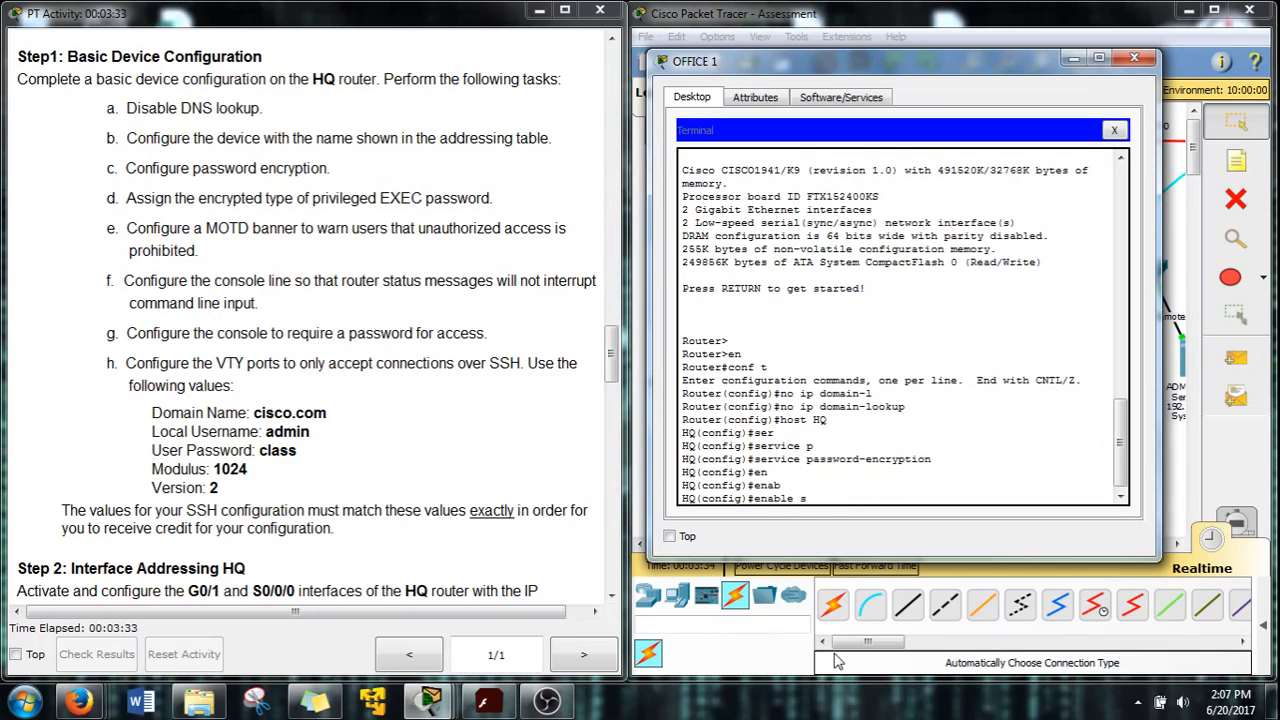
key(Tab)
text(ciscp)
key(BackSpace)
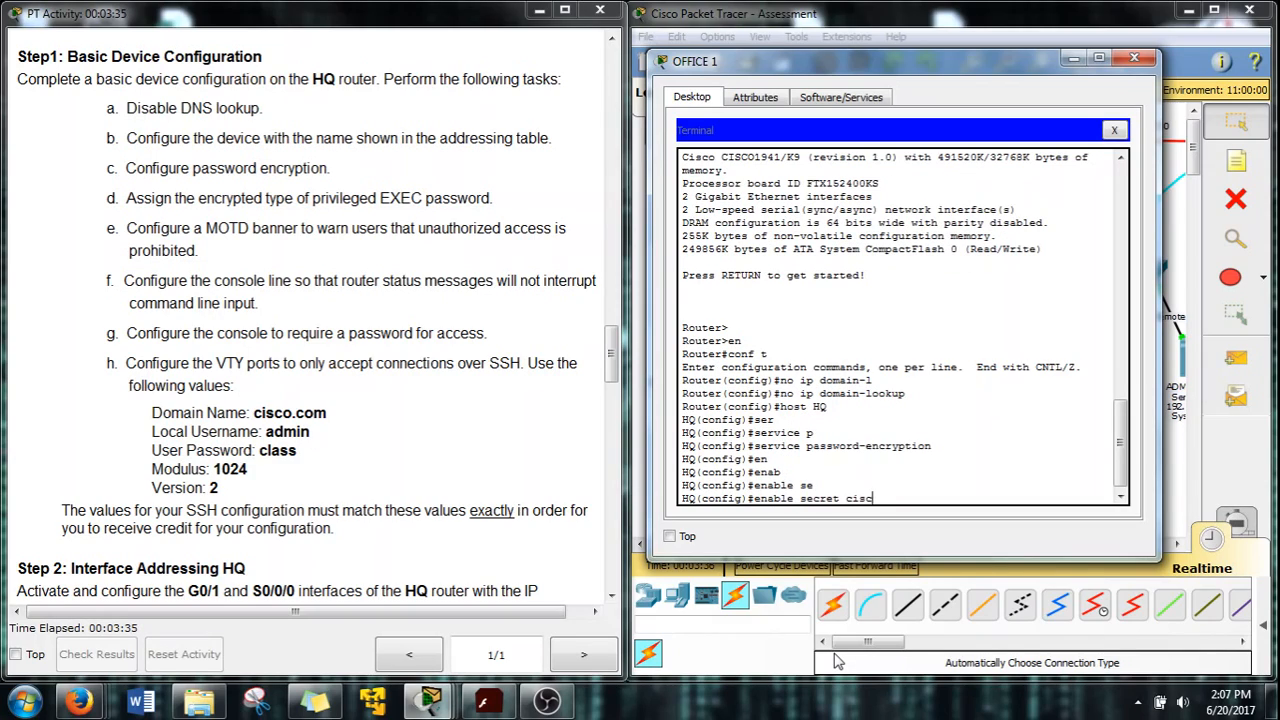
text(o)
key(Return)
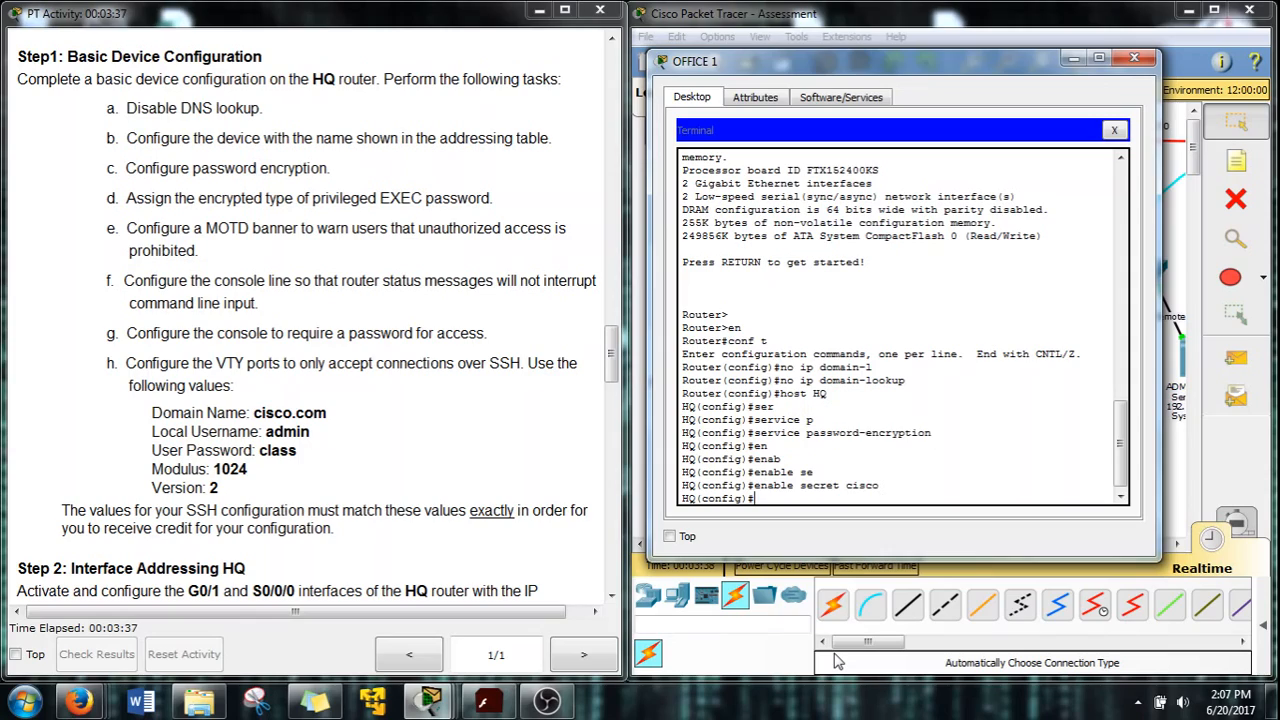
Add the MOTD banner '# Warning no touch my stuffy #'
text(bann)
key(Tab)
text(m)
key(Tab)
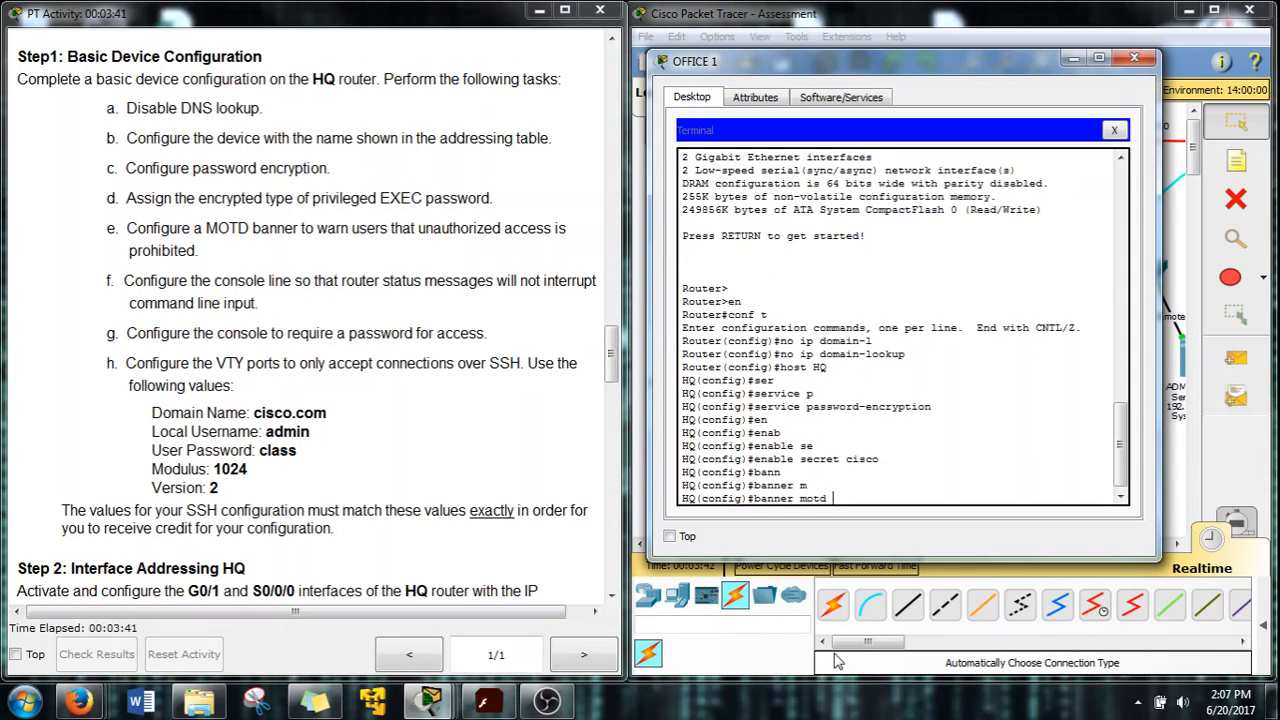
text(# #)
text(Wr)
text(rning no t)
text(ouch my s)
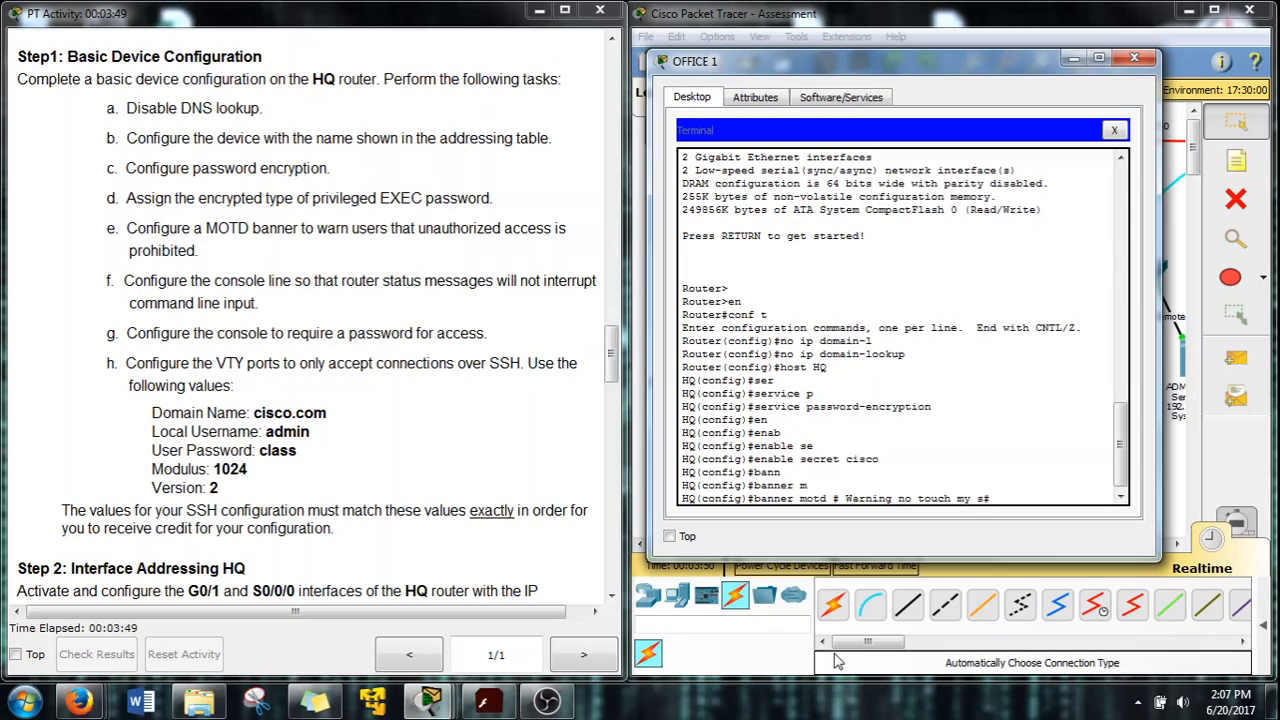
text(tuffy #)
key(Return)
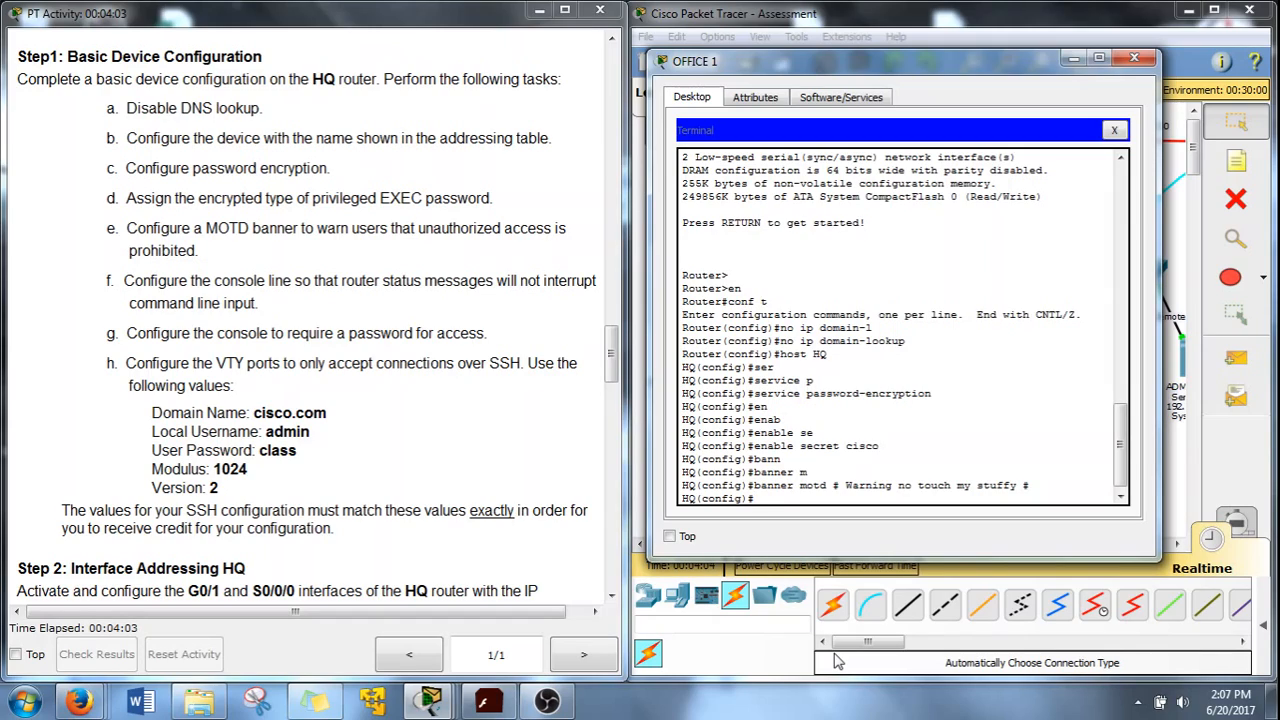
text(lin con 0)
Enable logging synchronous on console line 0
key(Return)
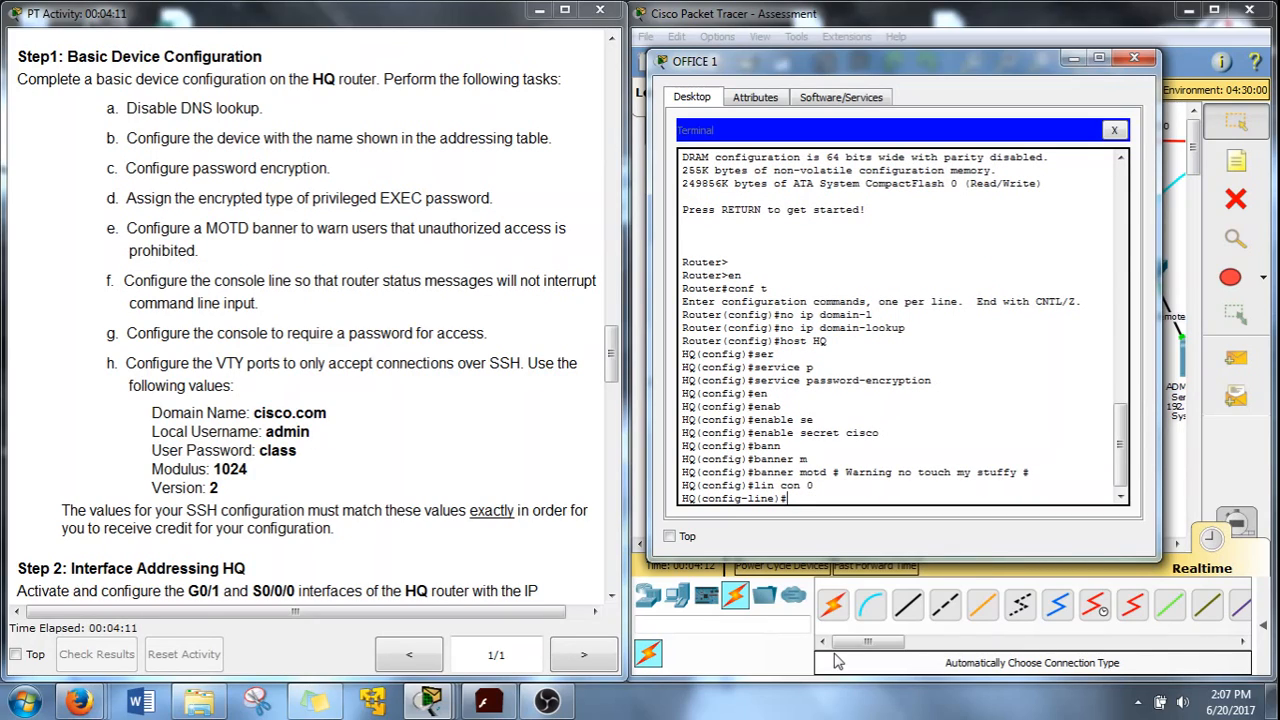
text(logg)
key(Tab)
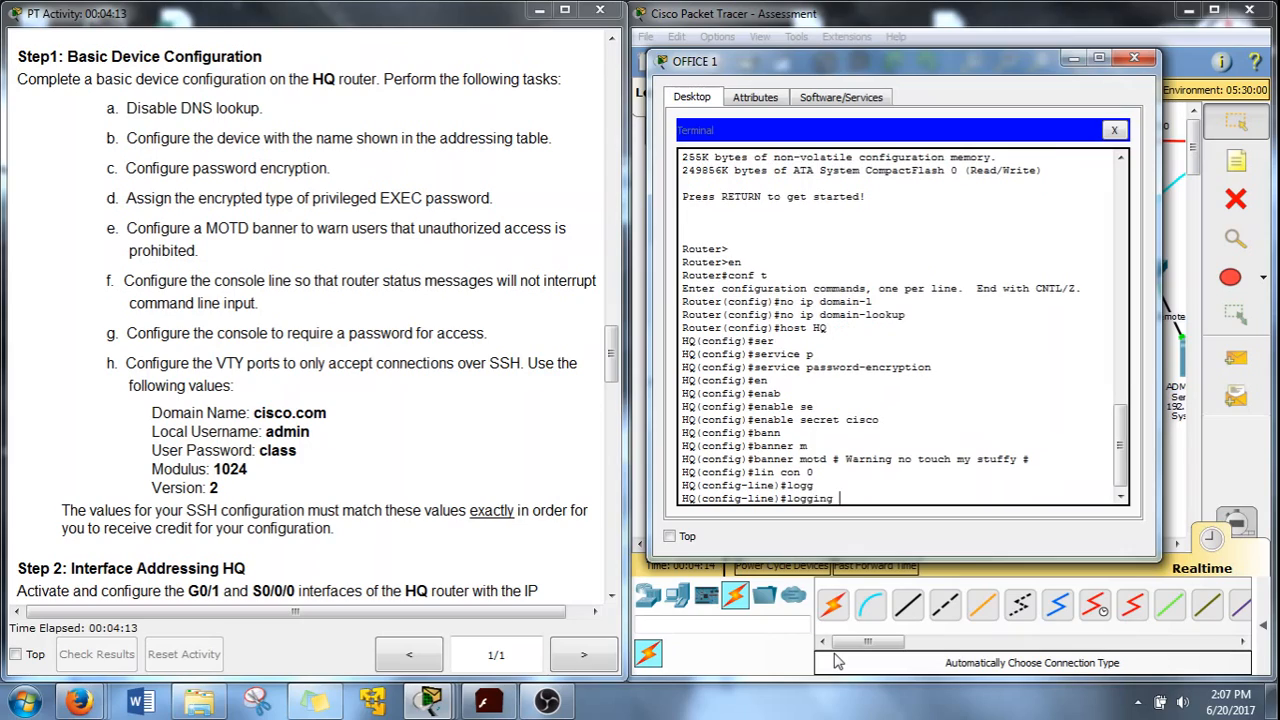
text(sy)
key(Tab)
key(Return)
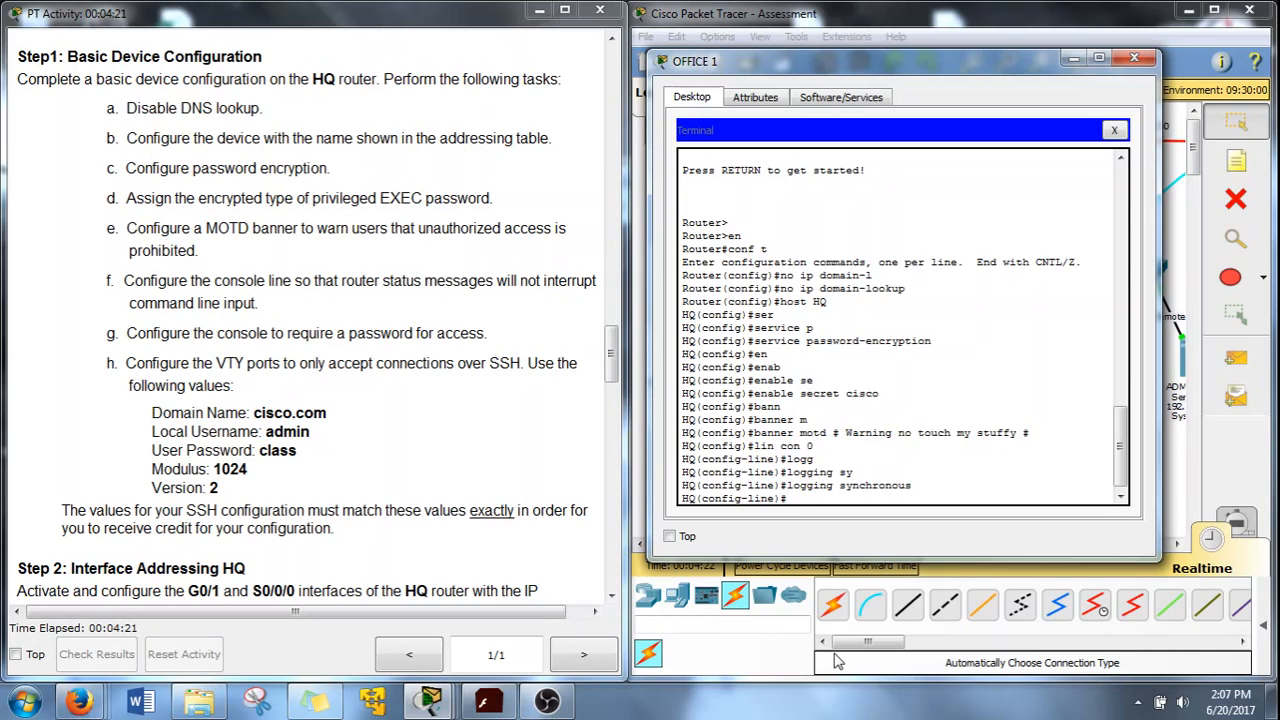
Give the console line a password with login required, then exit to global configuration
text(pass)
key(Tab)
text(cisco)
key(Return)
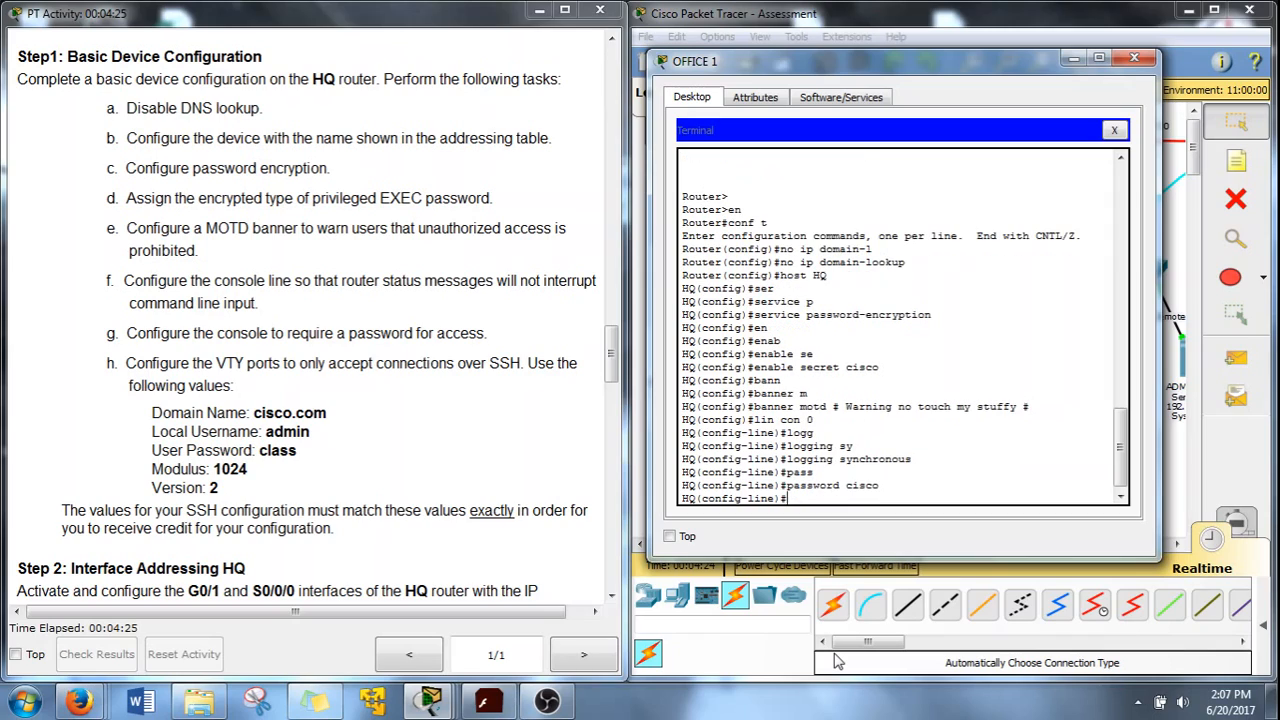
text(login)
key(Return)
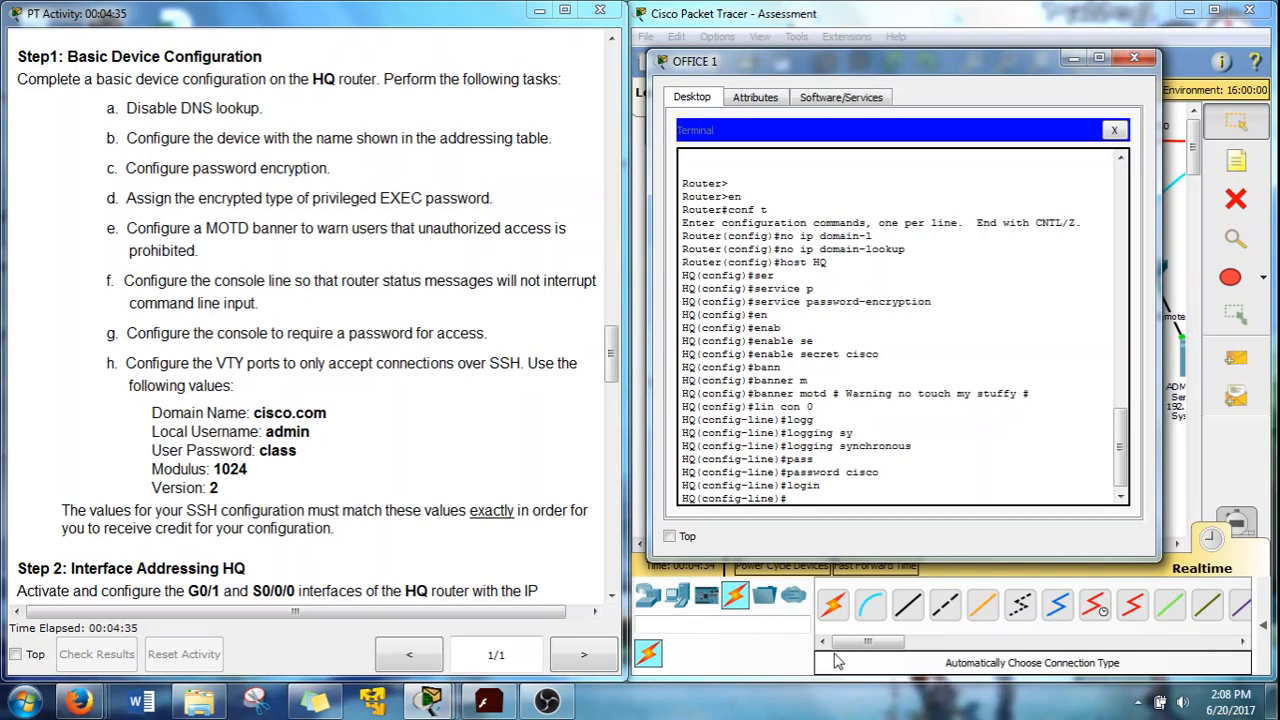
text(xit)
key(Return)
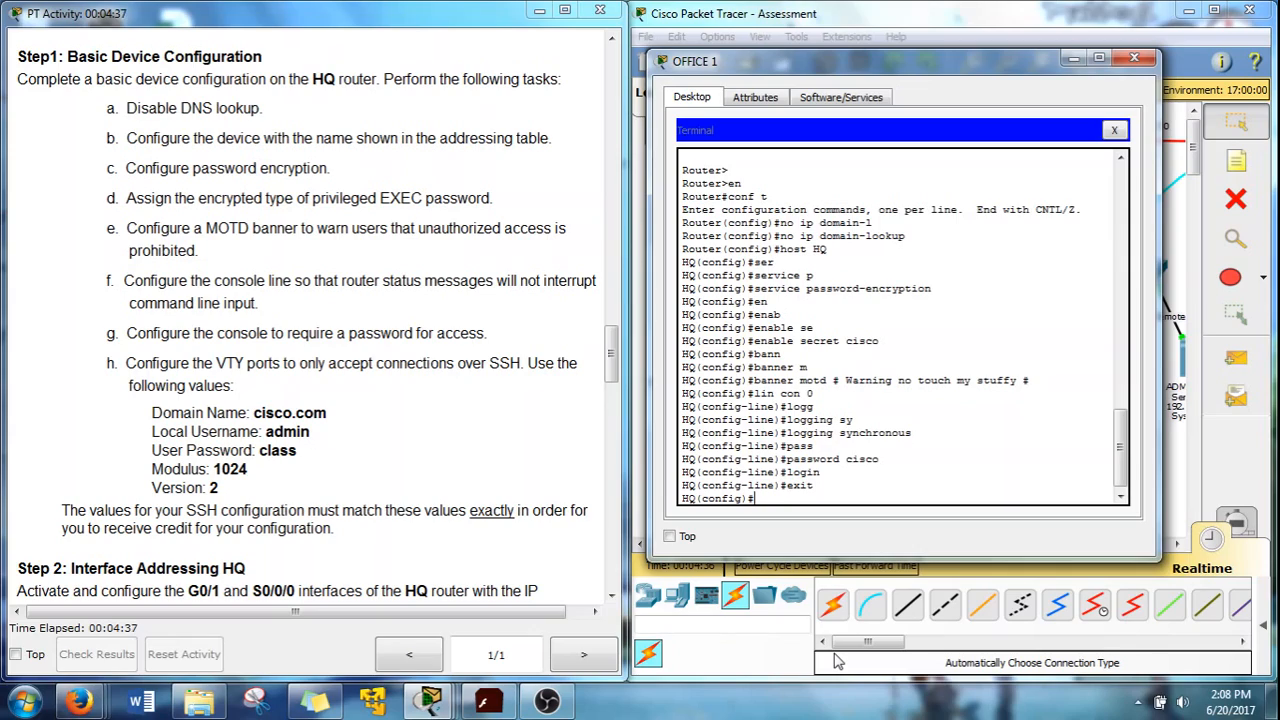
Set the router's domain name to cisco.com
text(ip sa)
key(BackSpace)
text(domain-n)
key(Tab)
text(ci)
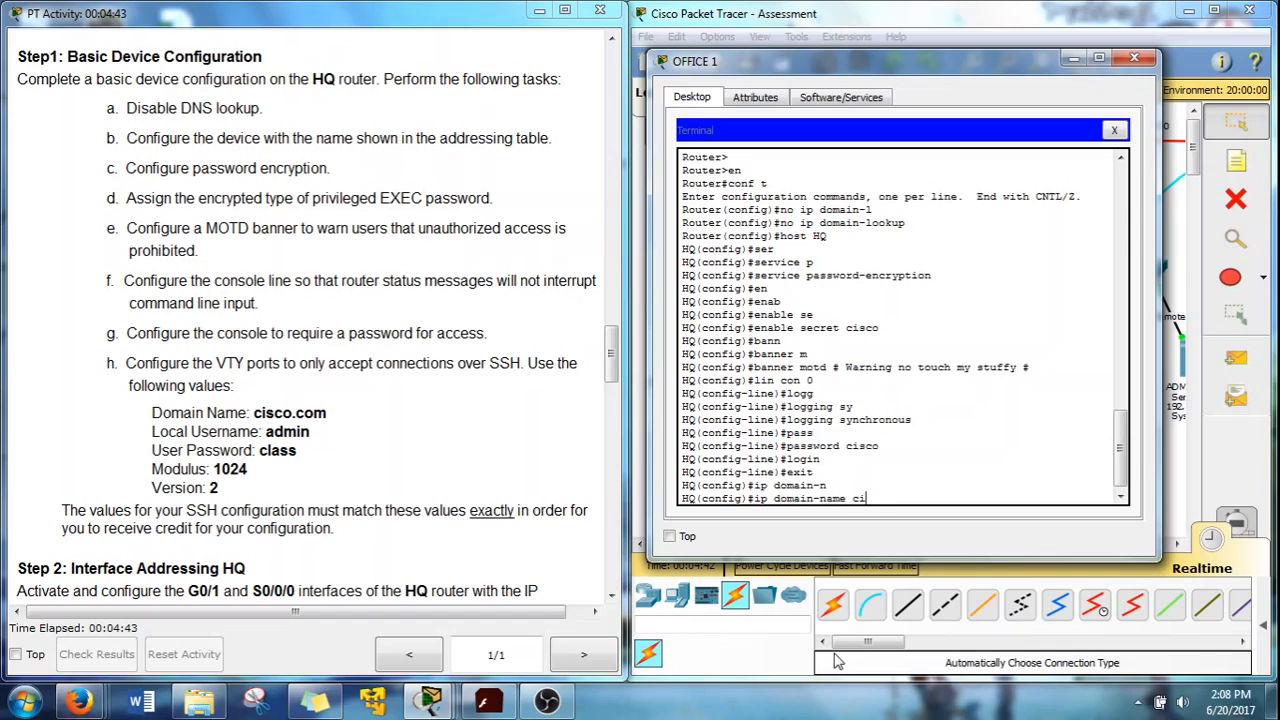
text(sco.com)
key(Return)
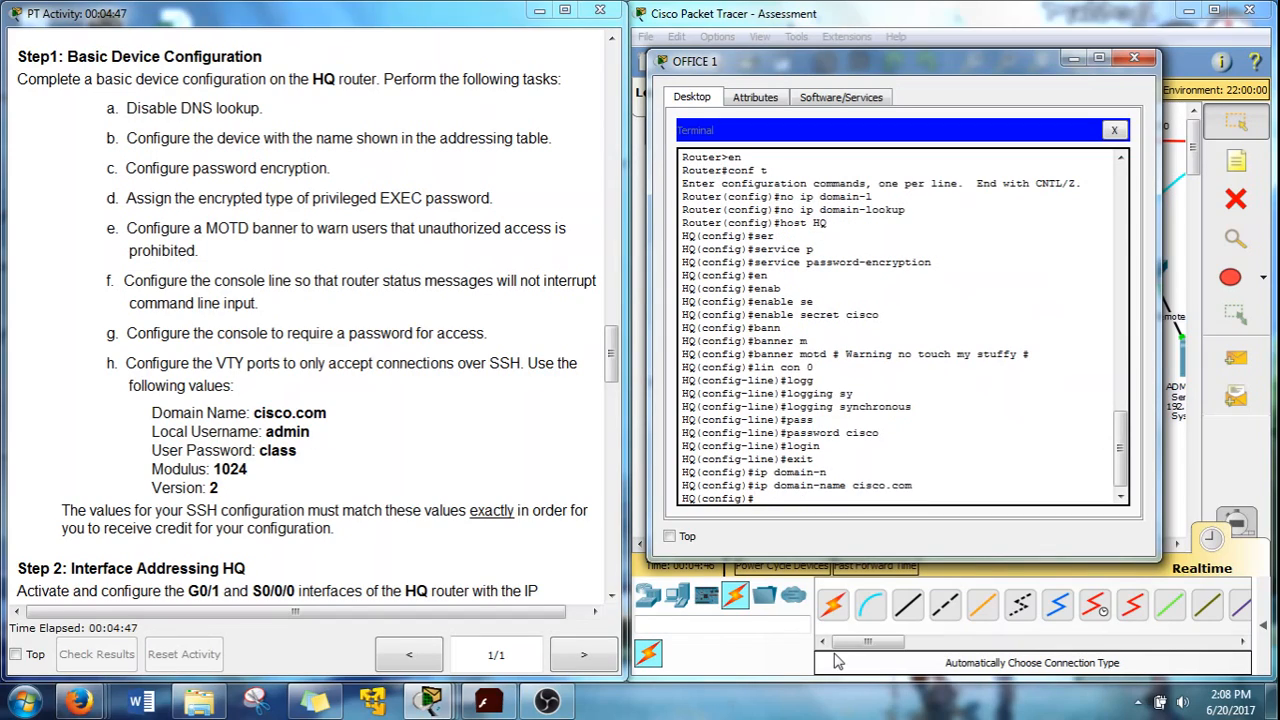
Create the local admin user account with its password
text(us)
key(Tab)
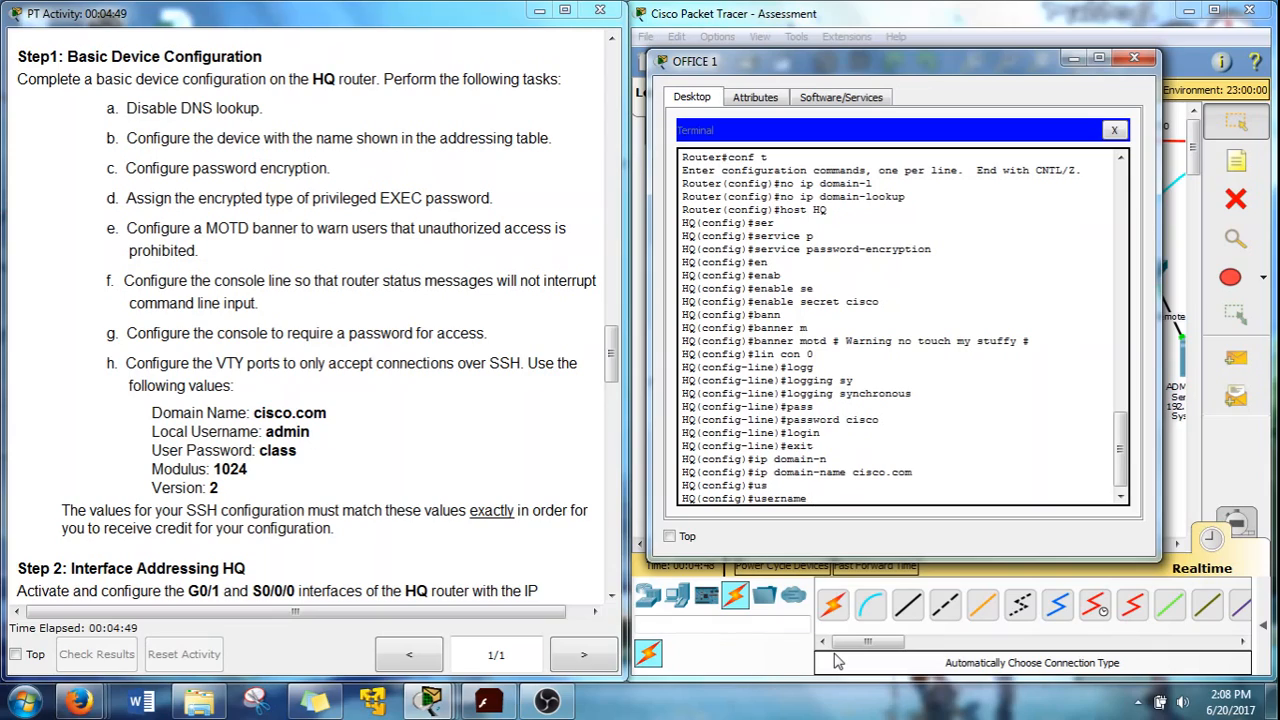
text(as)
text(in )
text(pas)
key(Tab)
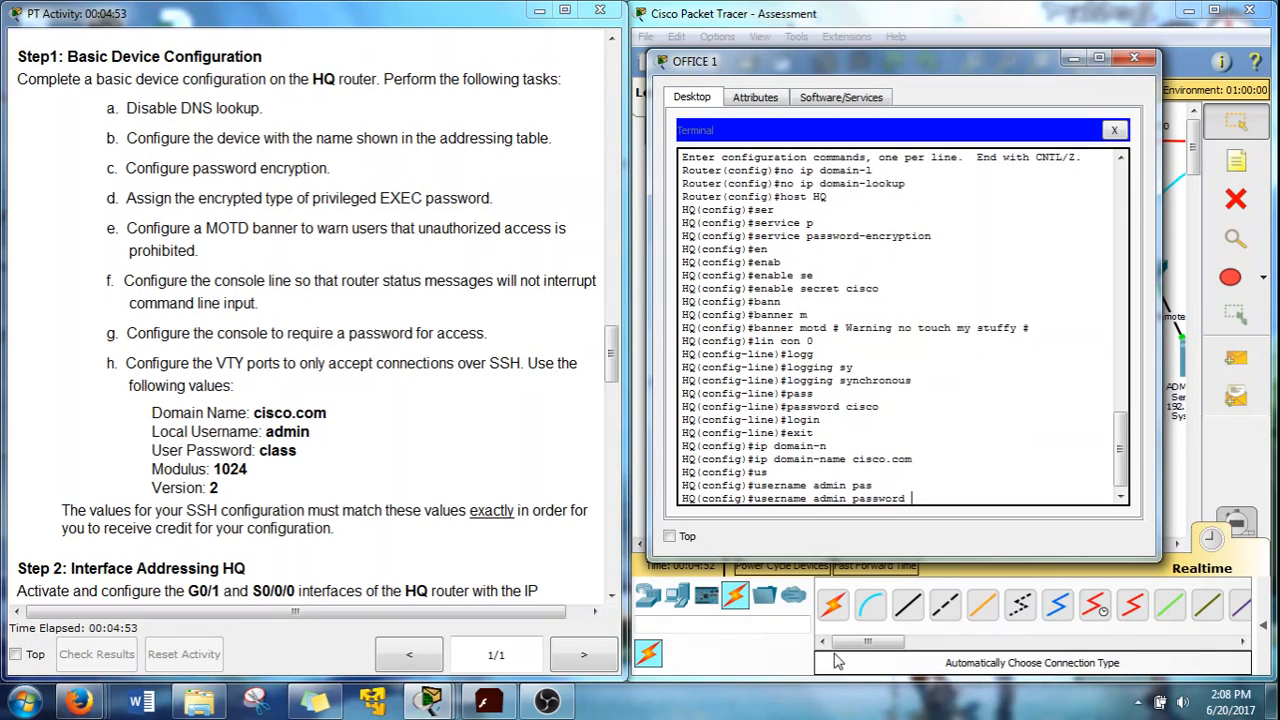
text(class)
key(Return)
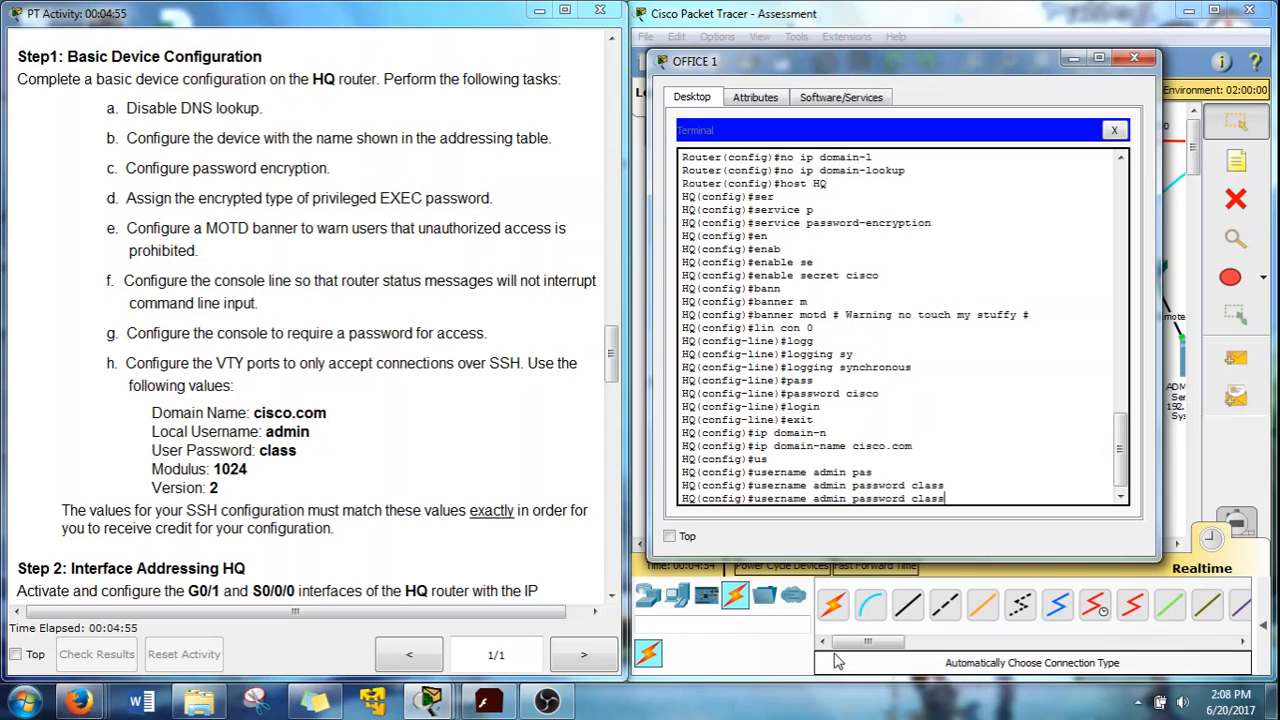
key(Return)
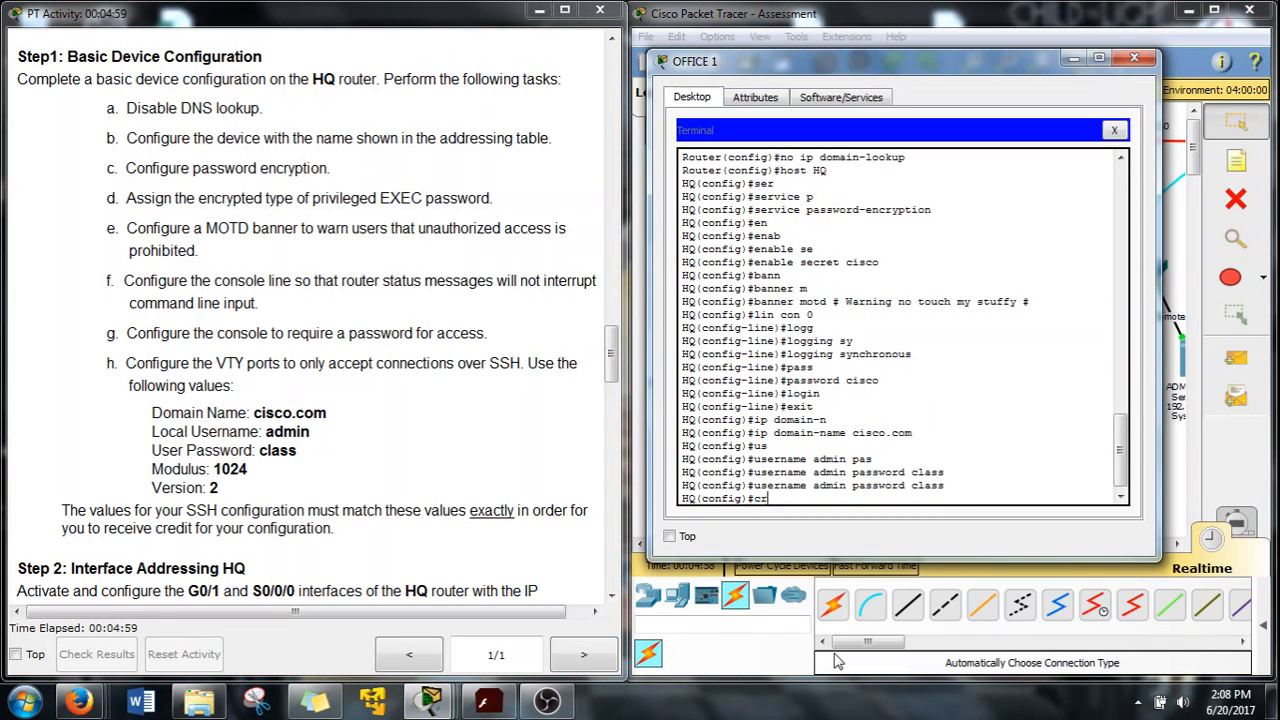
Generate RSA keys with a 1024-bit modulus, replacing the existing keys
text(cr)
key(Tab)
text(k)
key(Tab)
text(g)
key(Tab)
text(r)
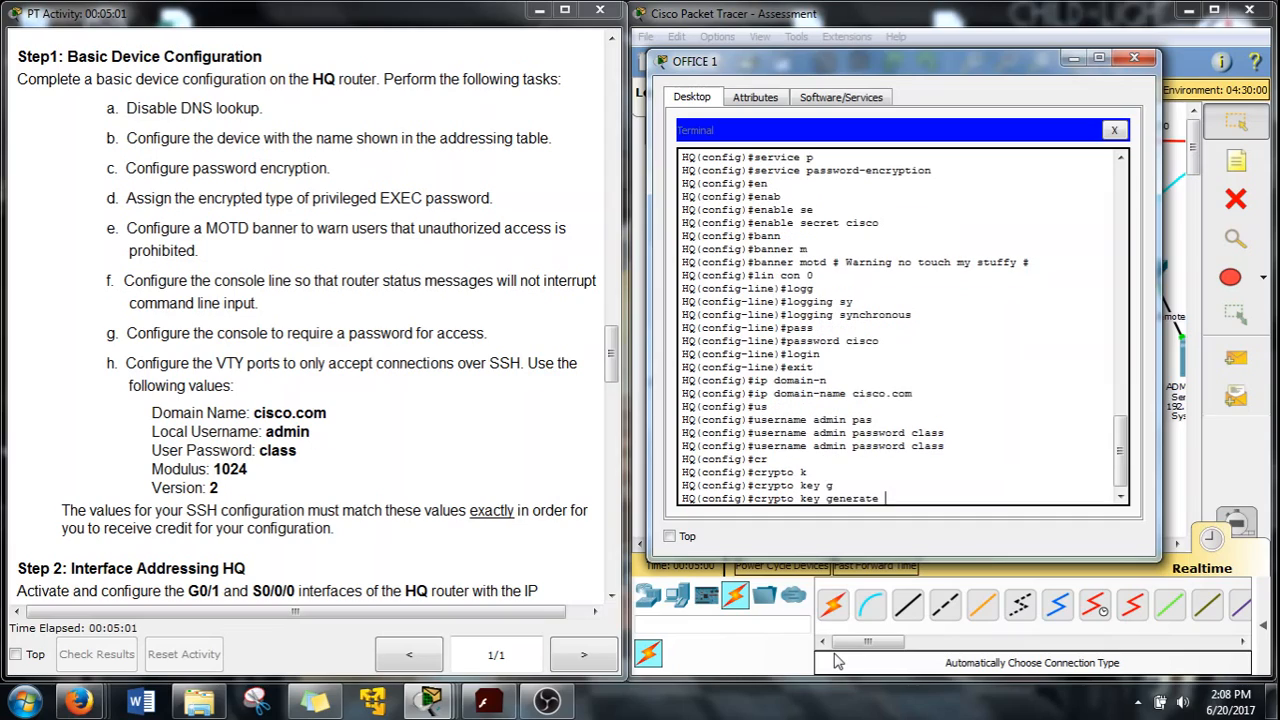
key(Tab)
key(Return)
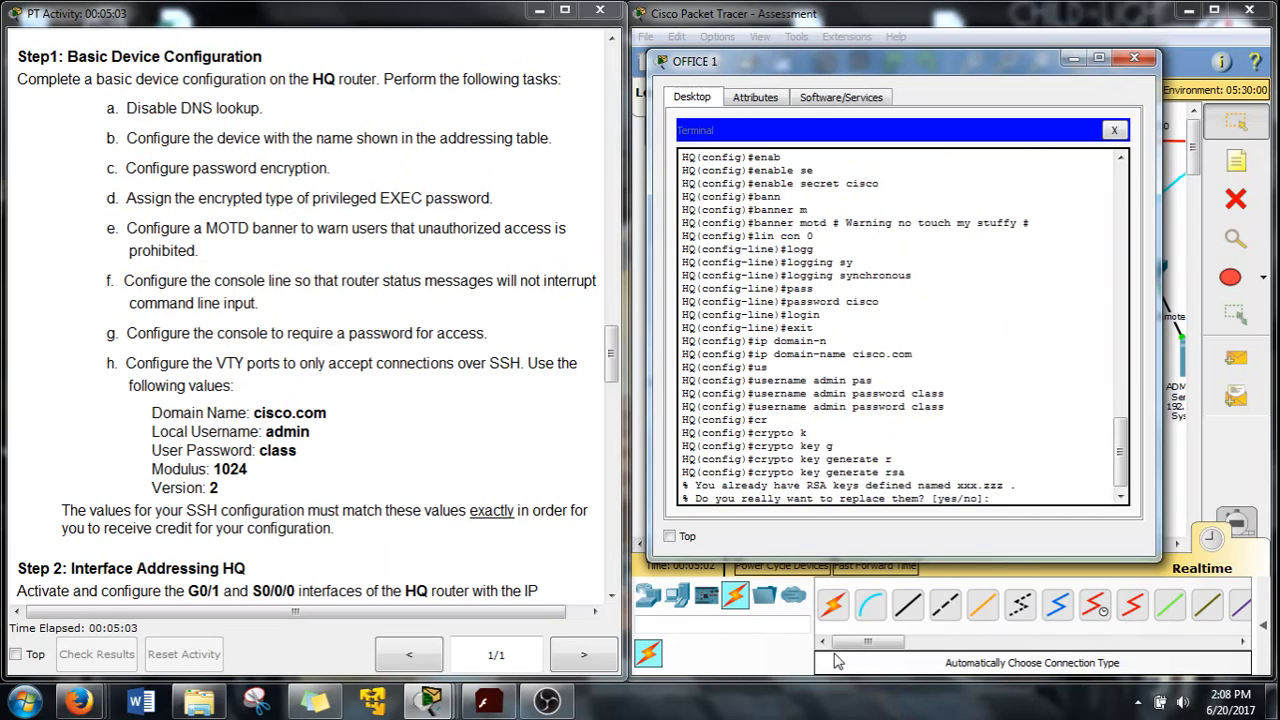
text(yes)
key(Return)
text(1)
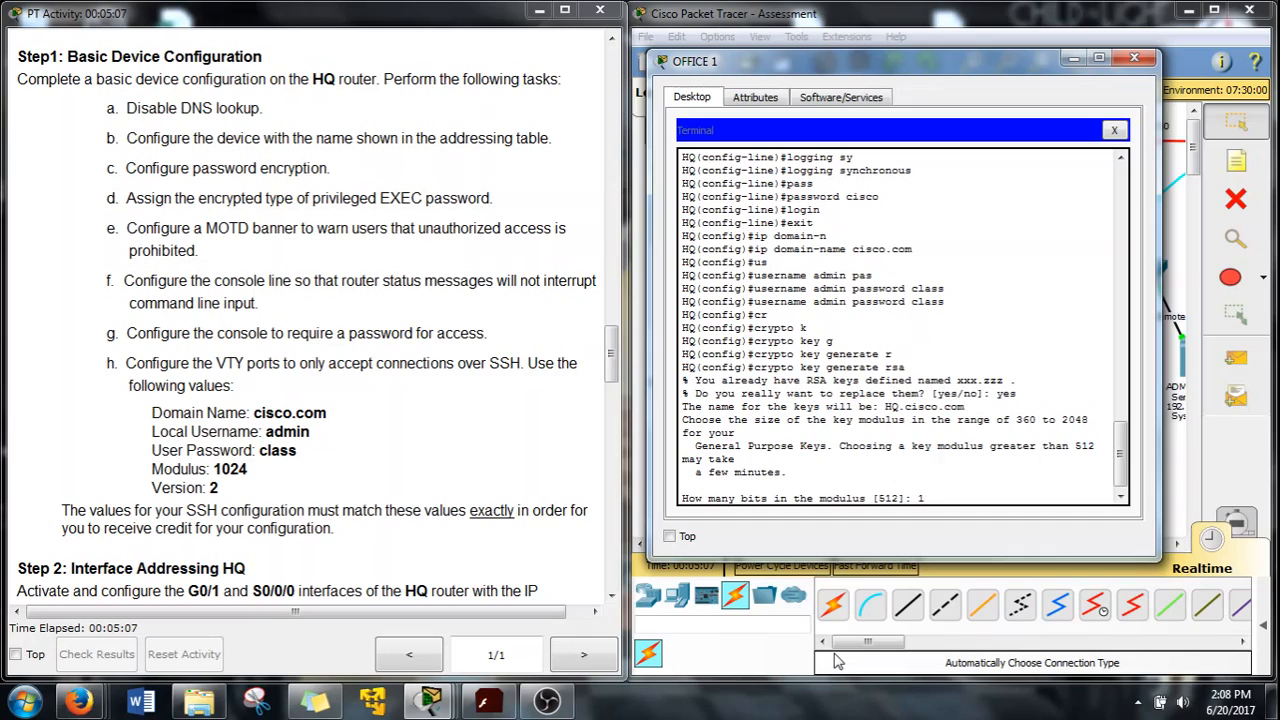
text(024)
key(Return)
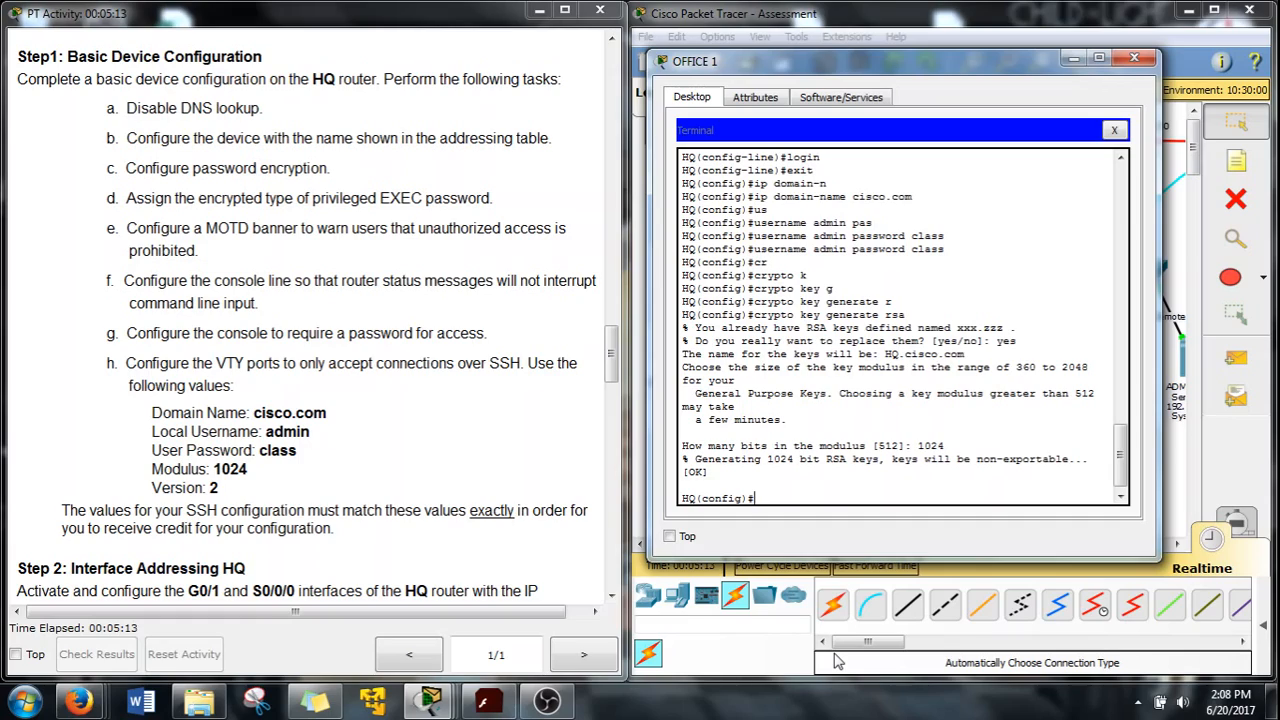
Enable SSH version 2 with ip ssh version 2
text(ip ssh v)
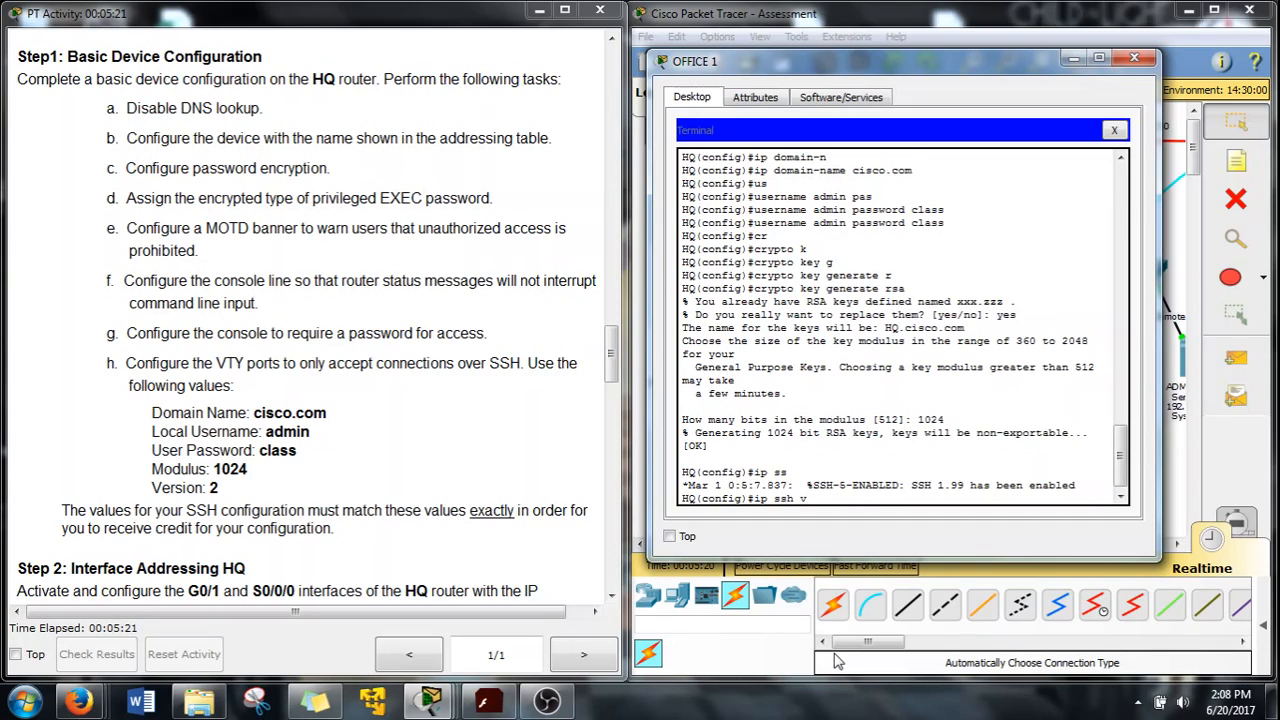
key(Tab)
text(2)
key(Return)
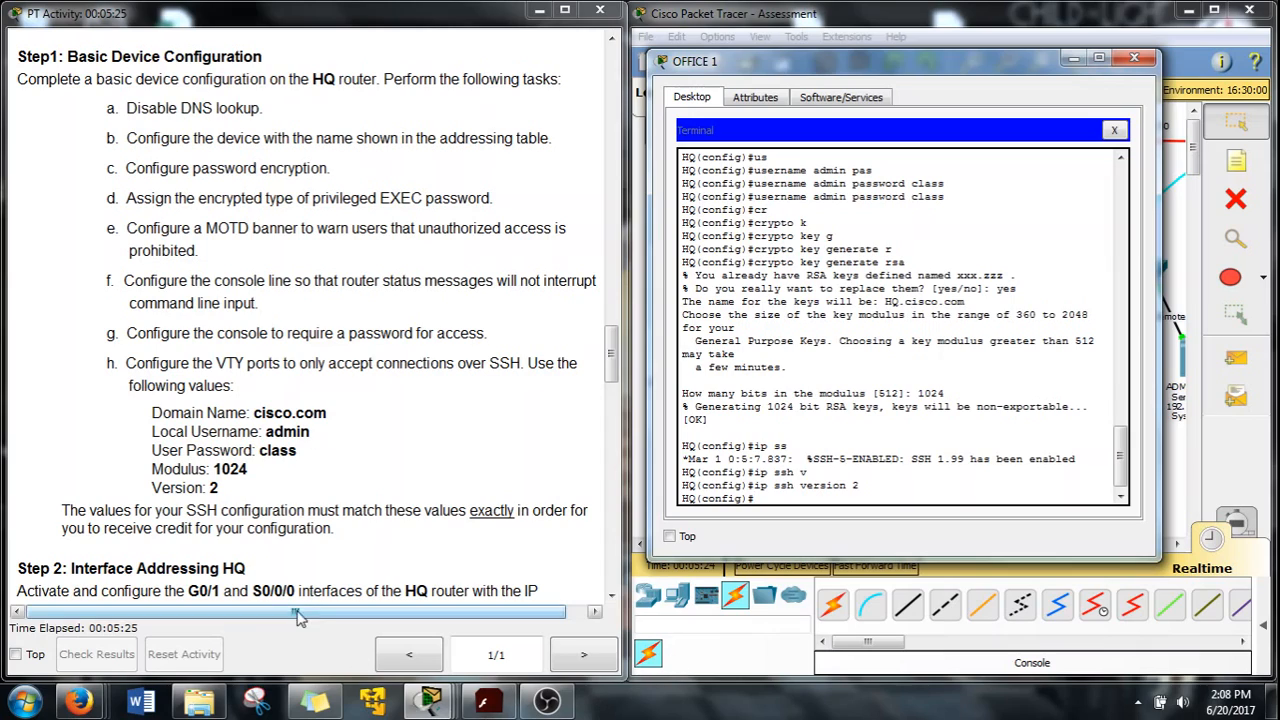
scroll(275, 512, down, 3)
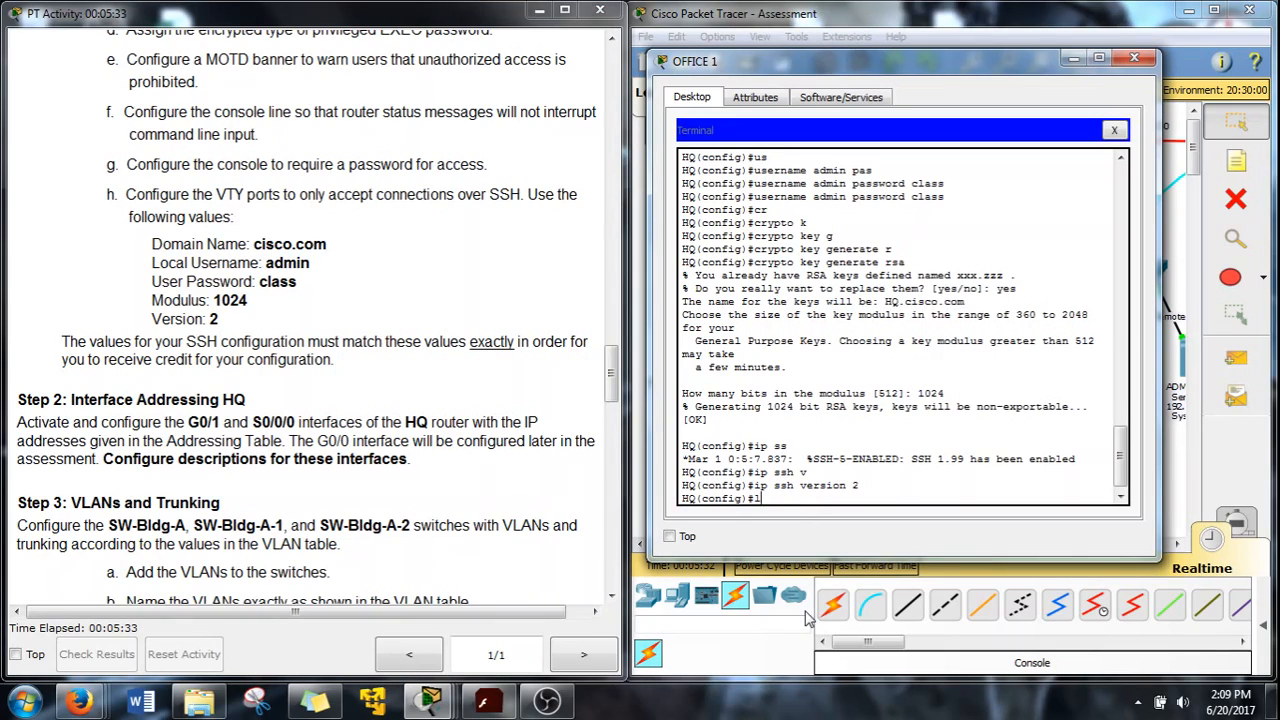
On line vty 0 15, allow only SSH with transport input ssh
text(ien)
key(BackSpace)
key(BackSpace)
text(ine vty 0 15)
key(Return)
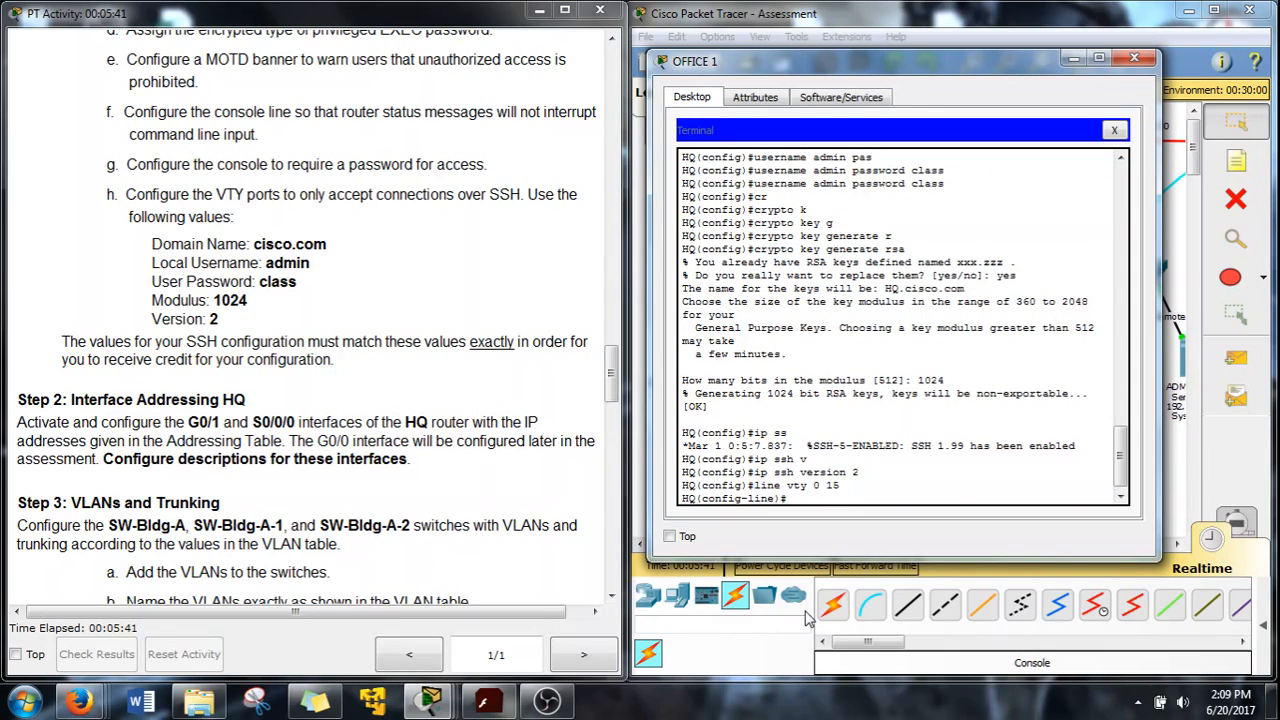
text(tr)
key(Tab)
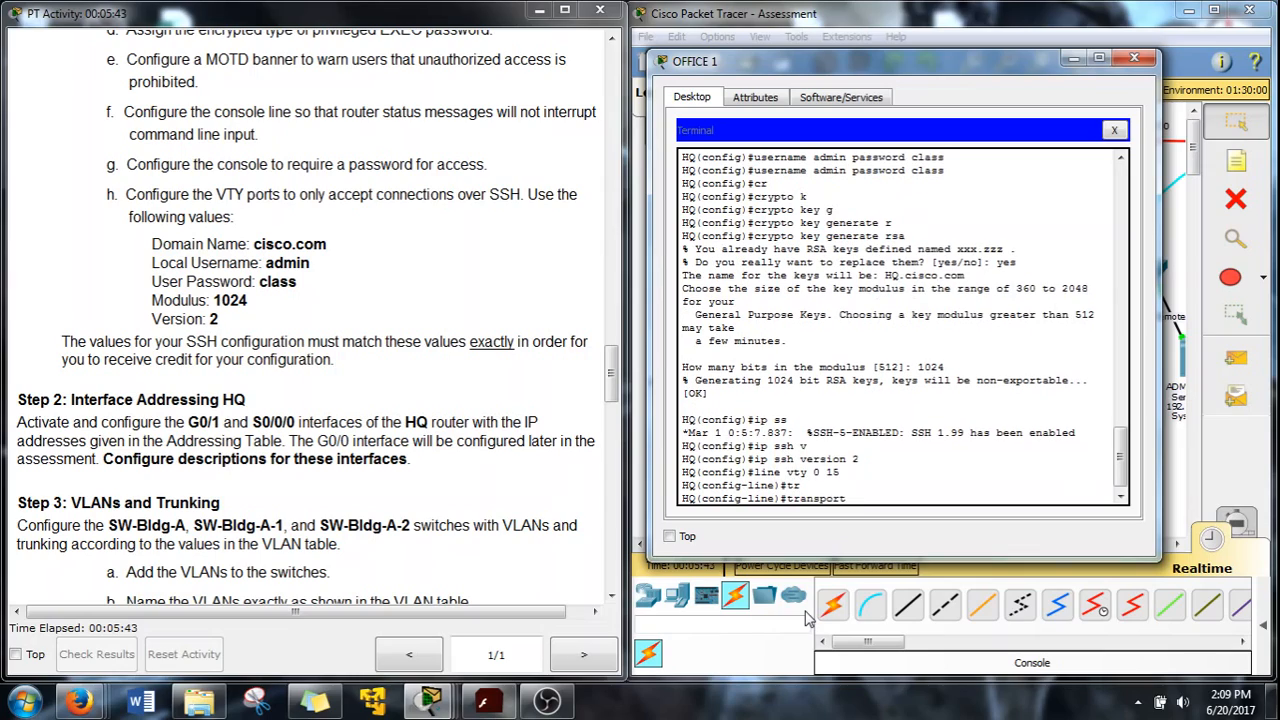
text(i)
key(Tab)
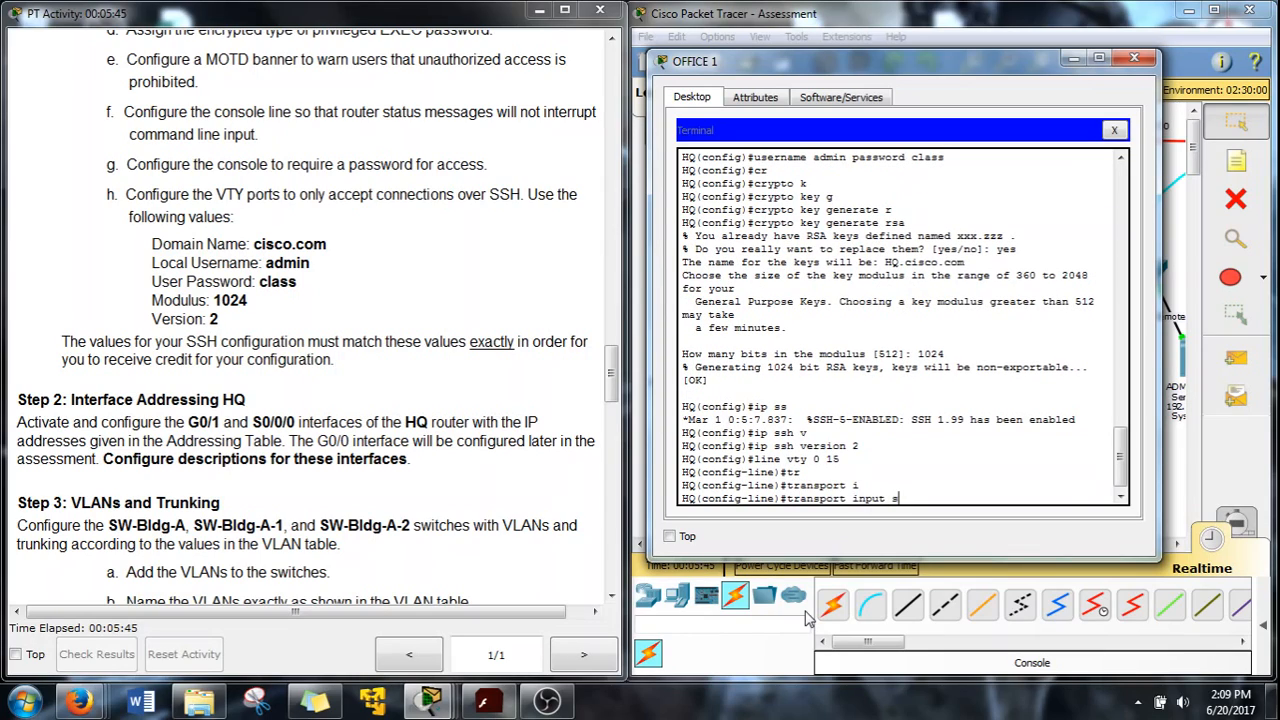
key(Return)
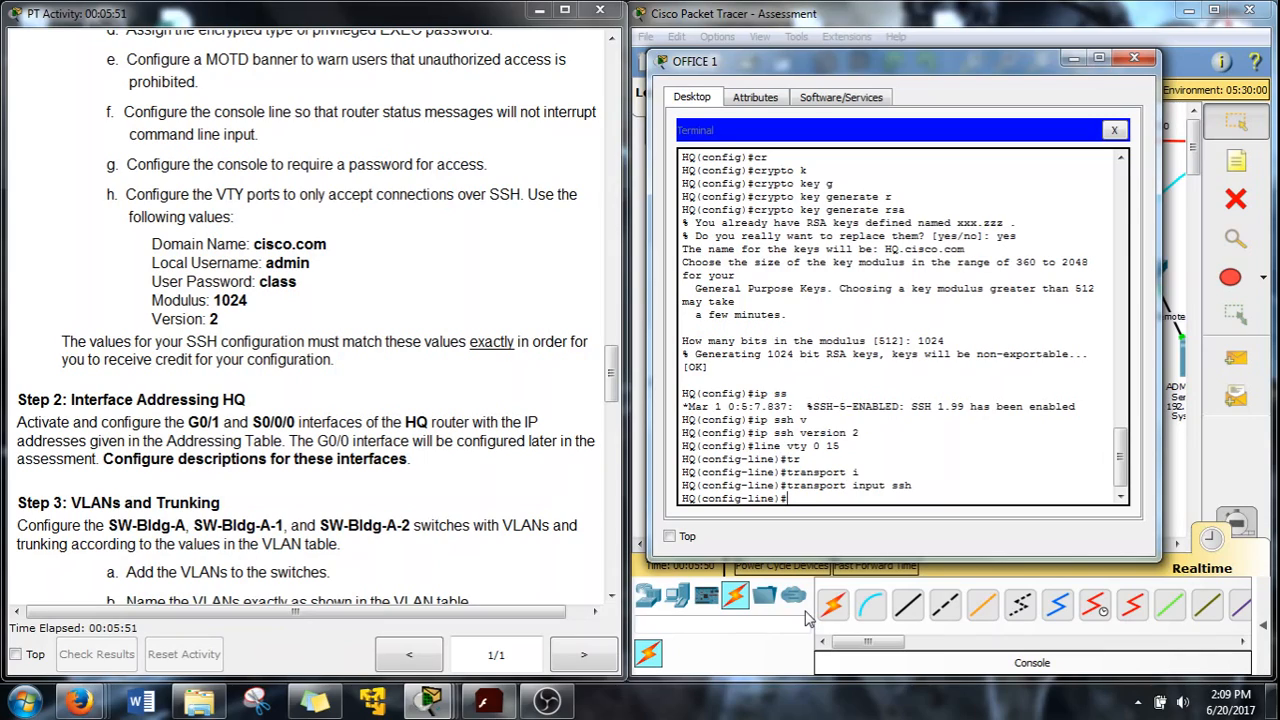
Require local user database login on the VTY lines with login local
key(BackSpace)
text(gin l)
key(Tab)
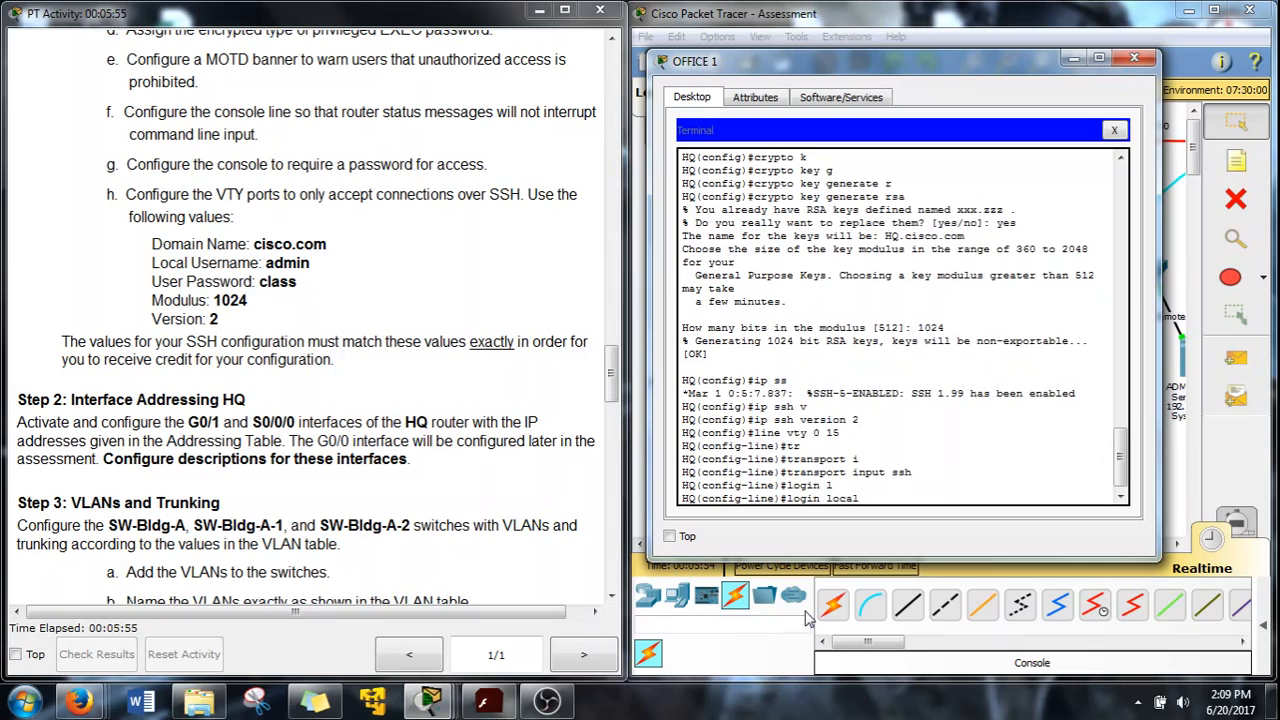
key(Return)
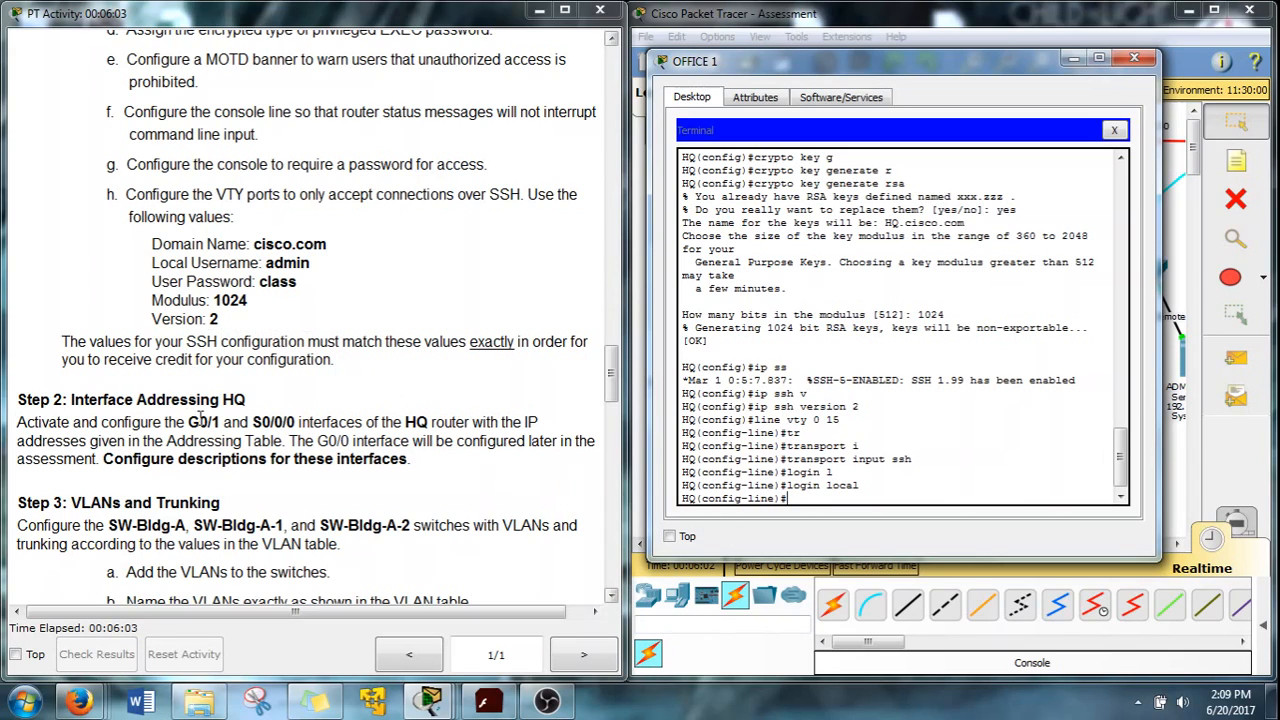
scroll(200, 421, down, 6)
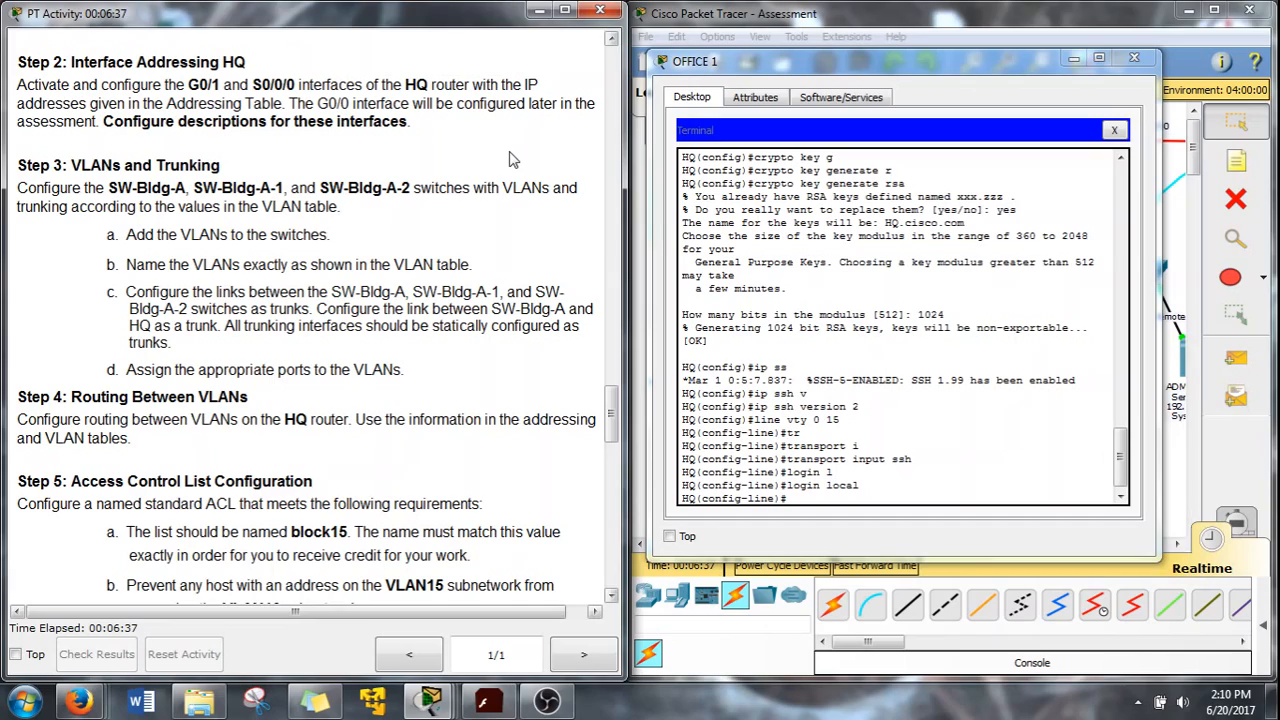
Exit line configuration and enable interface GigabitEthernet0/1 with no shutdown
click(827, 530)
text(exit)
key(Return)
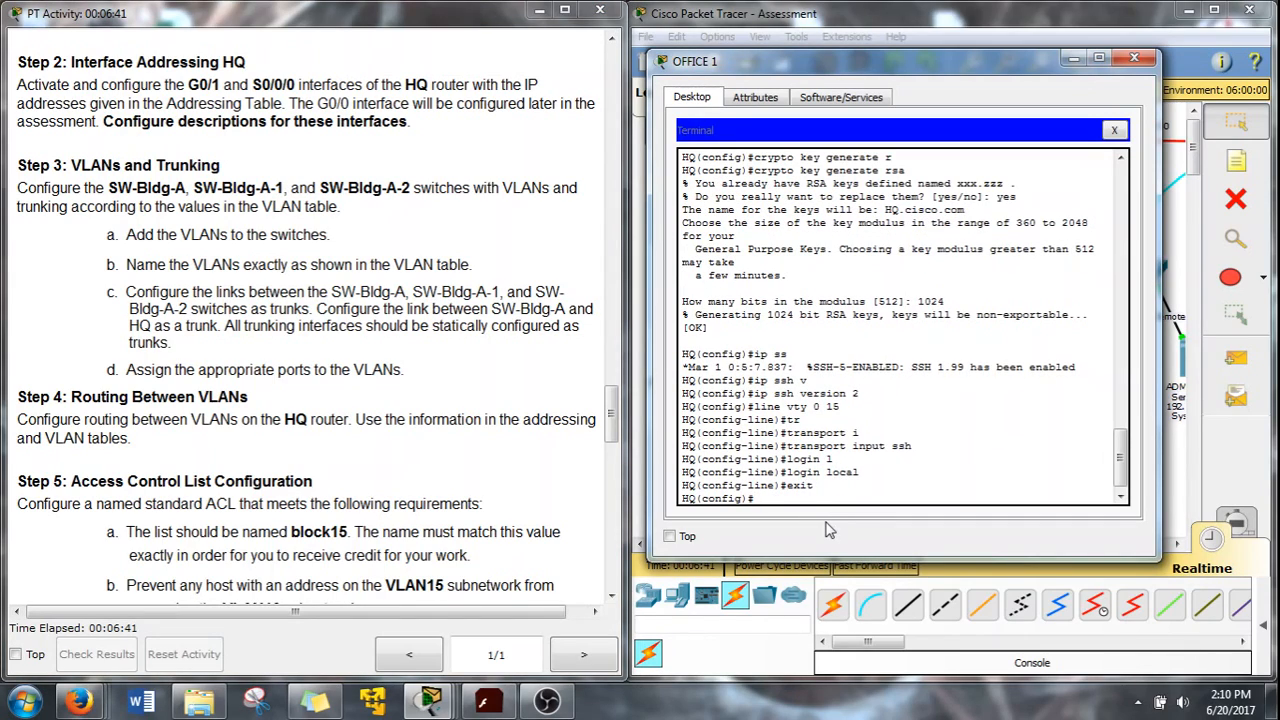
text(int g0/1)
key(Return)
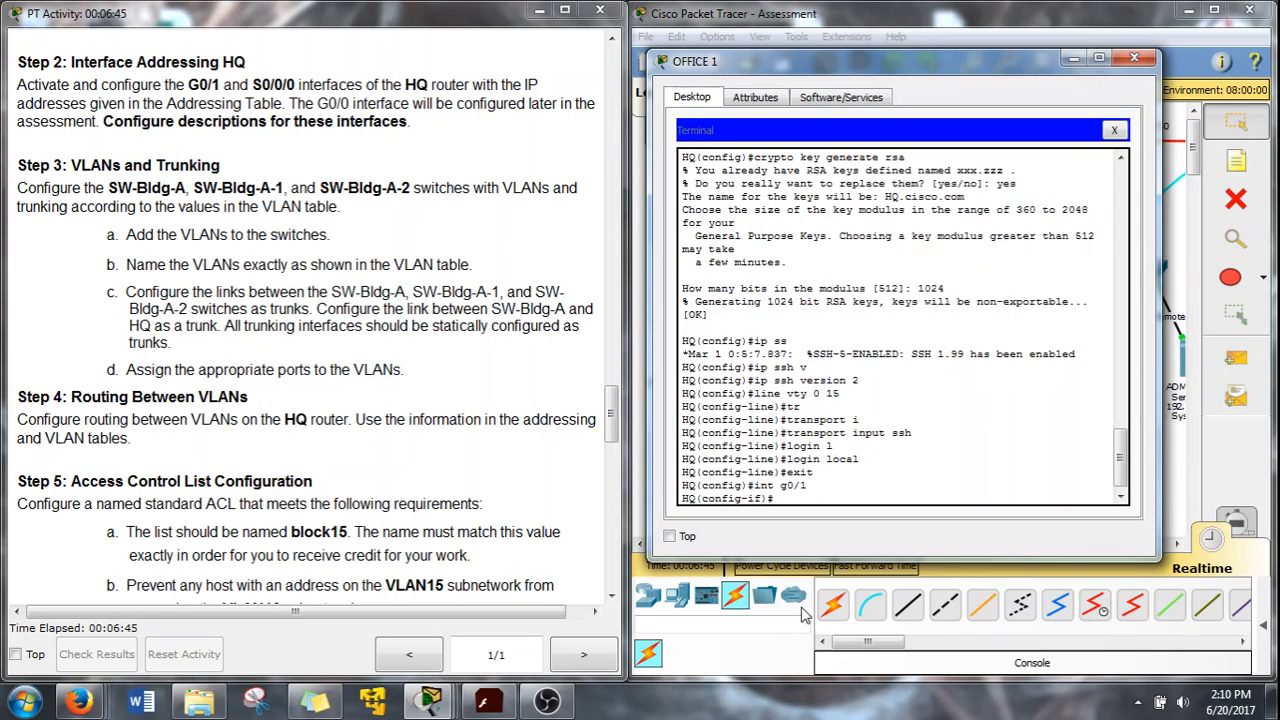
text(no shut)
key(Return)
key(Return)
Begin the ip address command and highlight HQ's G0/1 address in the Addressing Table
text(ip add)
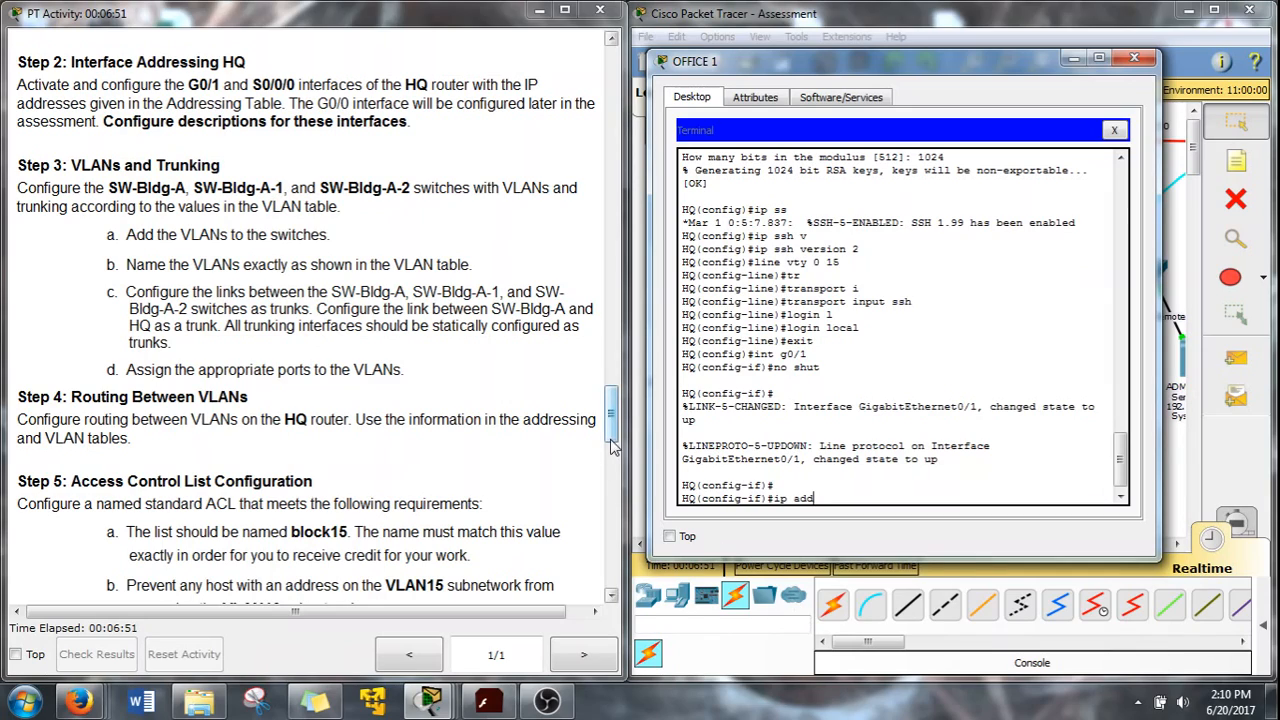
drag(612, 429, 597, 270)
drag(287, 108, 379, 122)
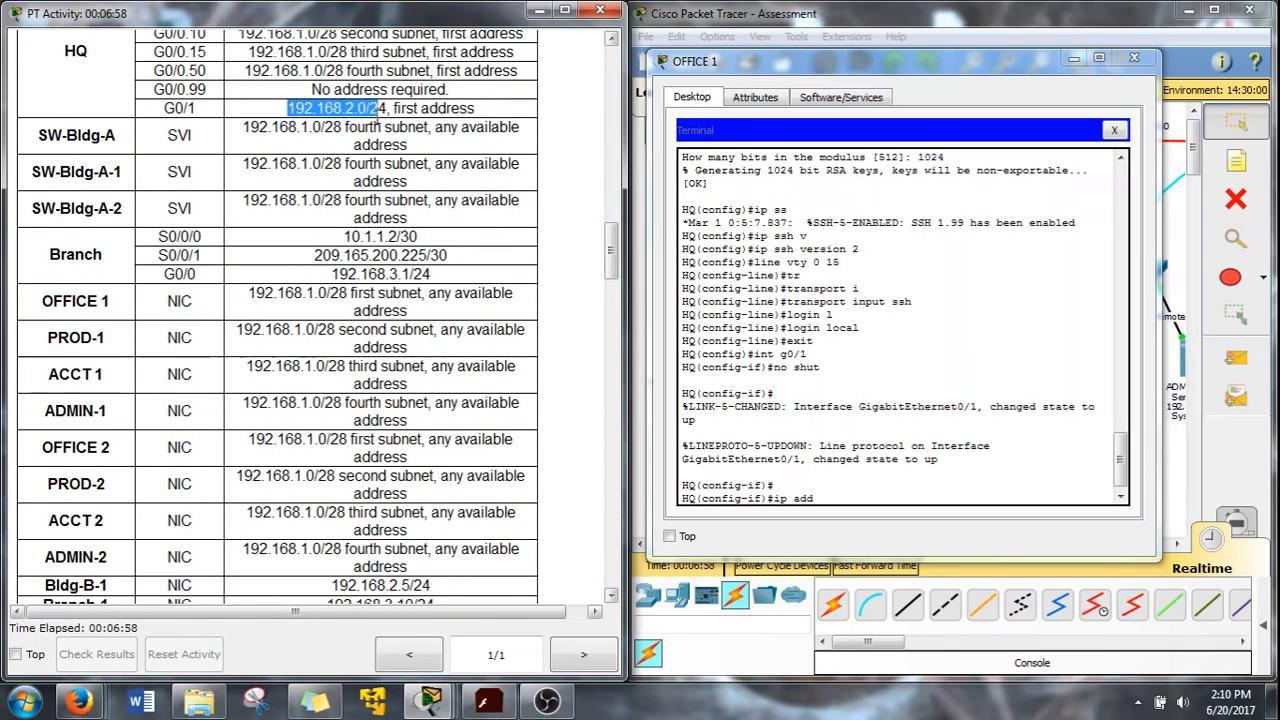
Assign G0/1 192.168.2.1 255.255.255.0, then highlight the interface description requirement in Step 2
click(826, 512)
text(192.1)
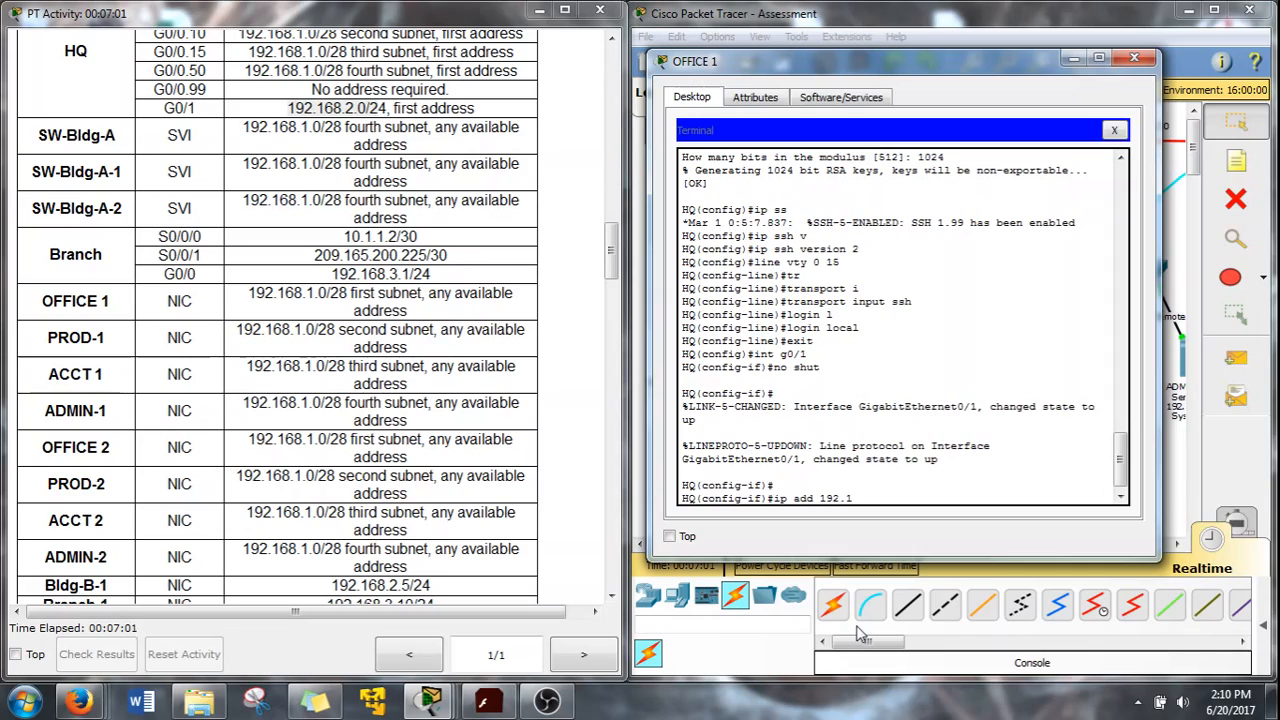
text(68.2.1 255.255.255.0)
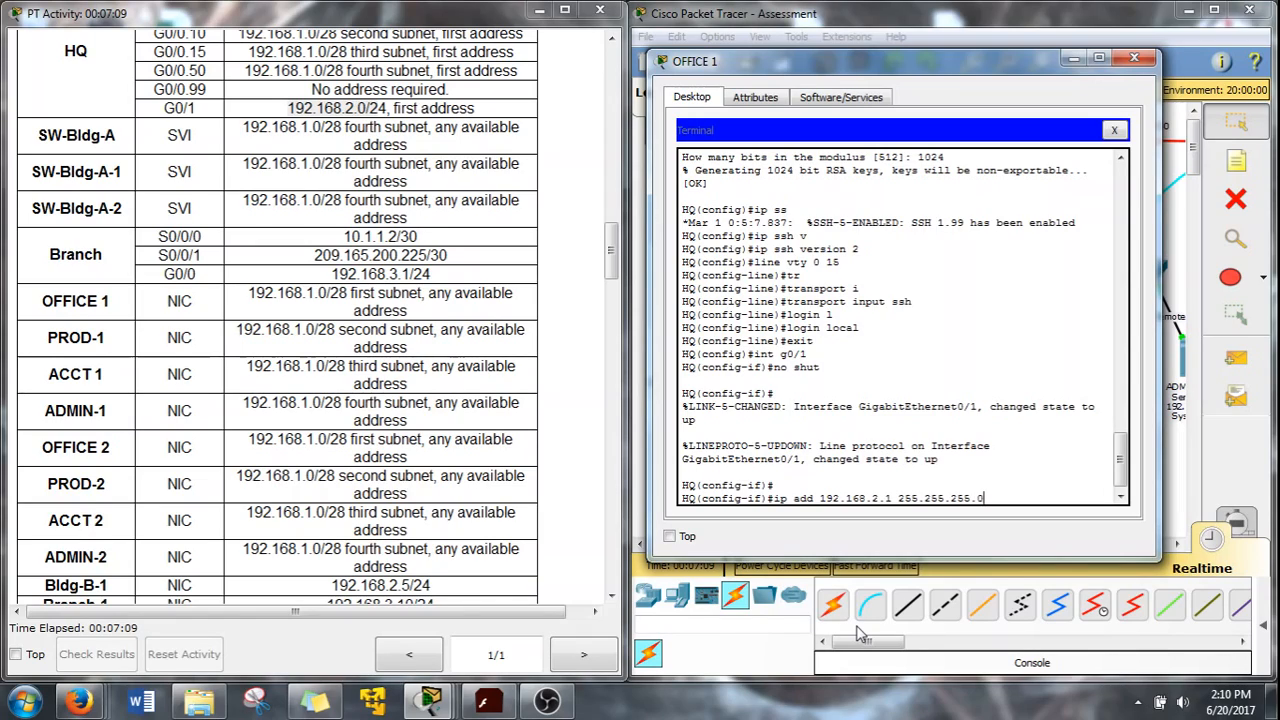
key(Return)
text(exit)
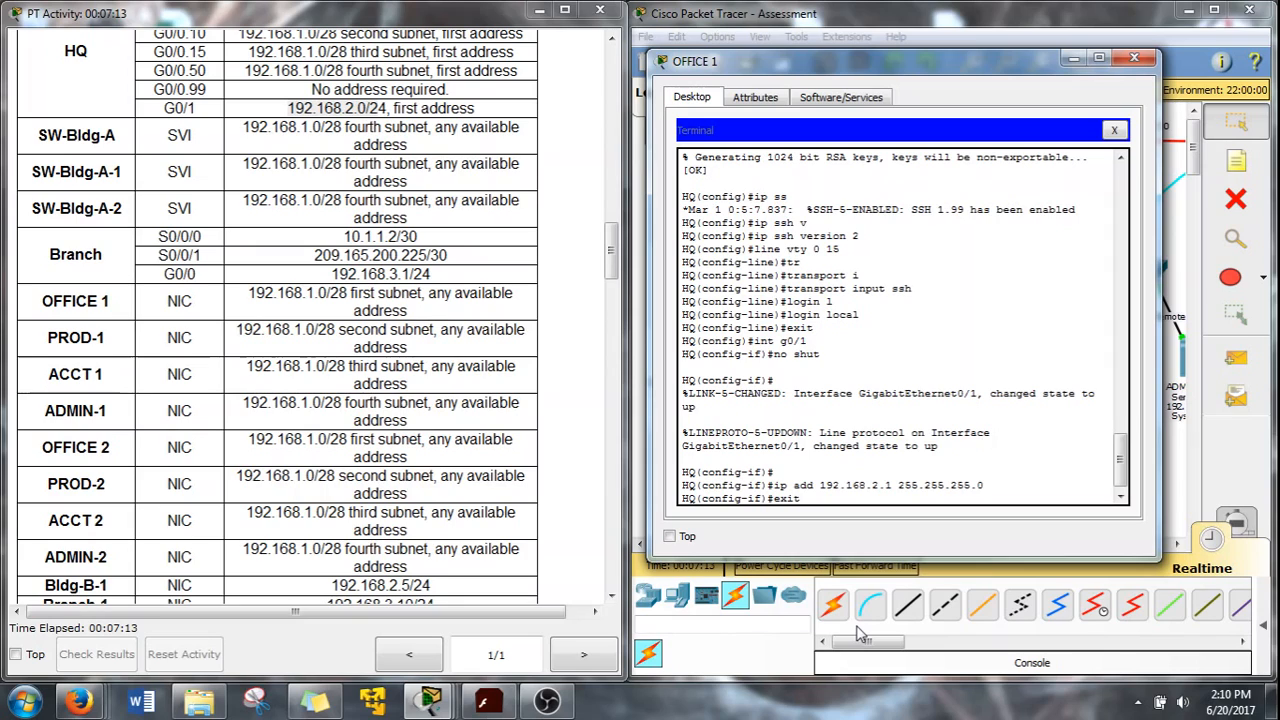
key(BackSpace)
key(BackSpace)
key(BackSpace)
key(BackSpace)
drag(611, 250, 598, 400)
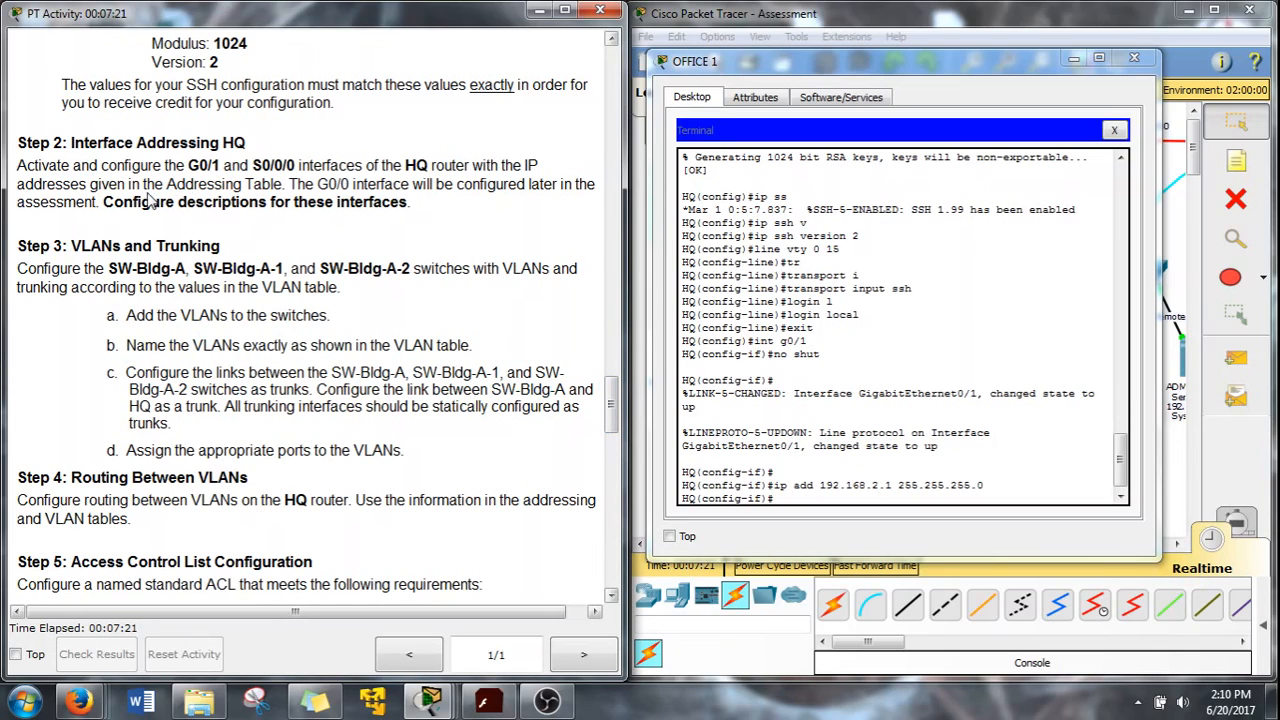
drag(122, 202, 403, 206)
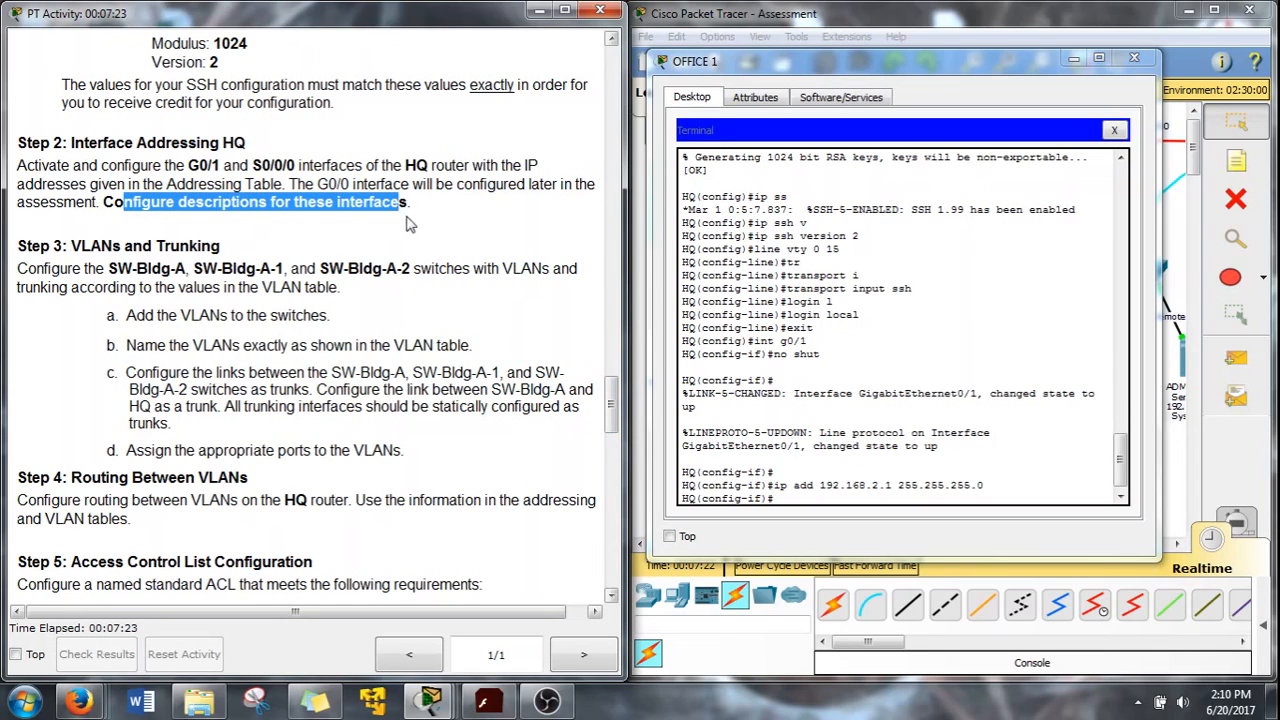
Give G0/1 the description 'Connects to Remote-A LAN'
click(797, 484)
drag(961, 67, 408, 35)
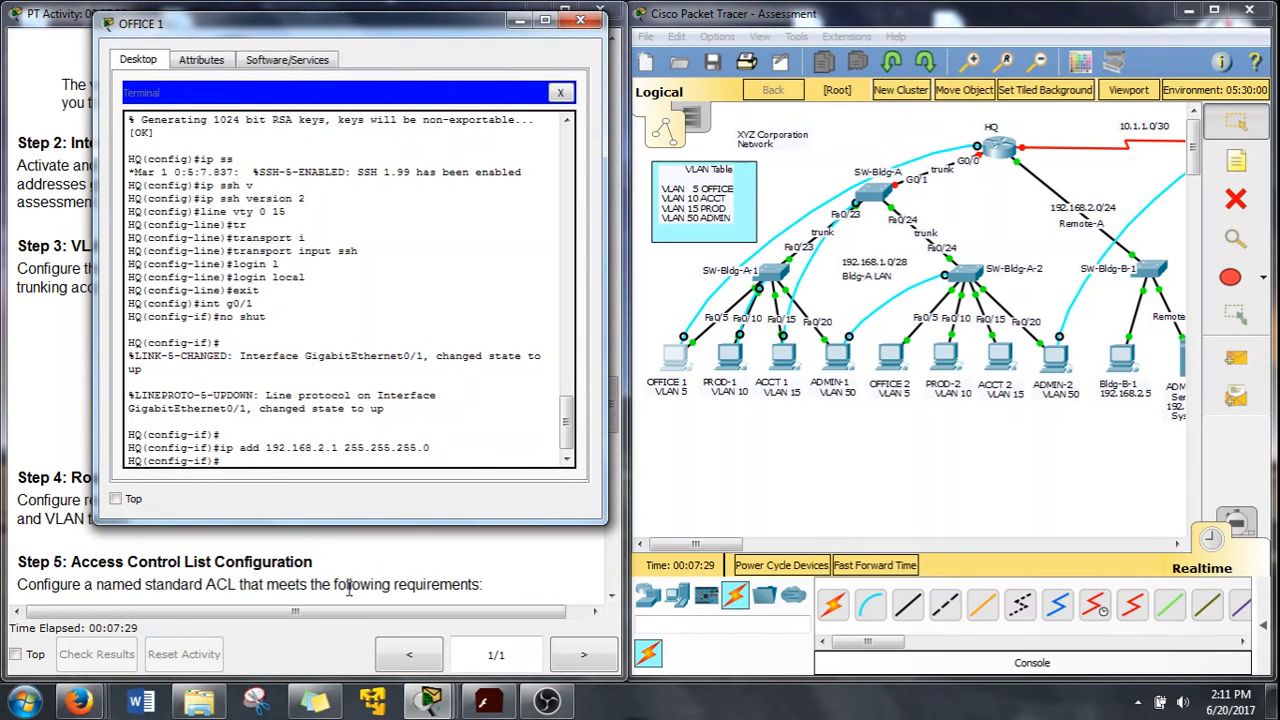
text(de)
key(Tab)
text(s)
key(Tab)
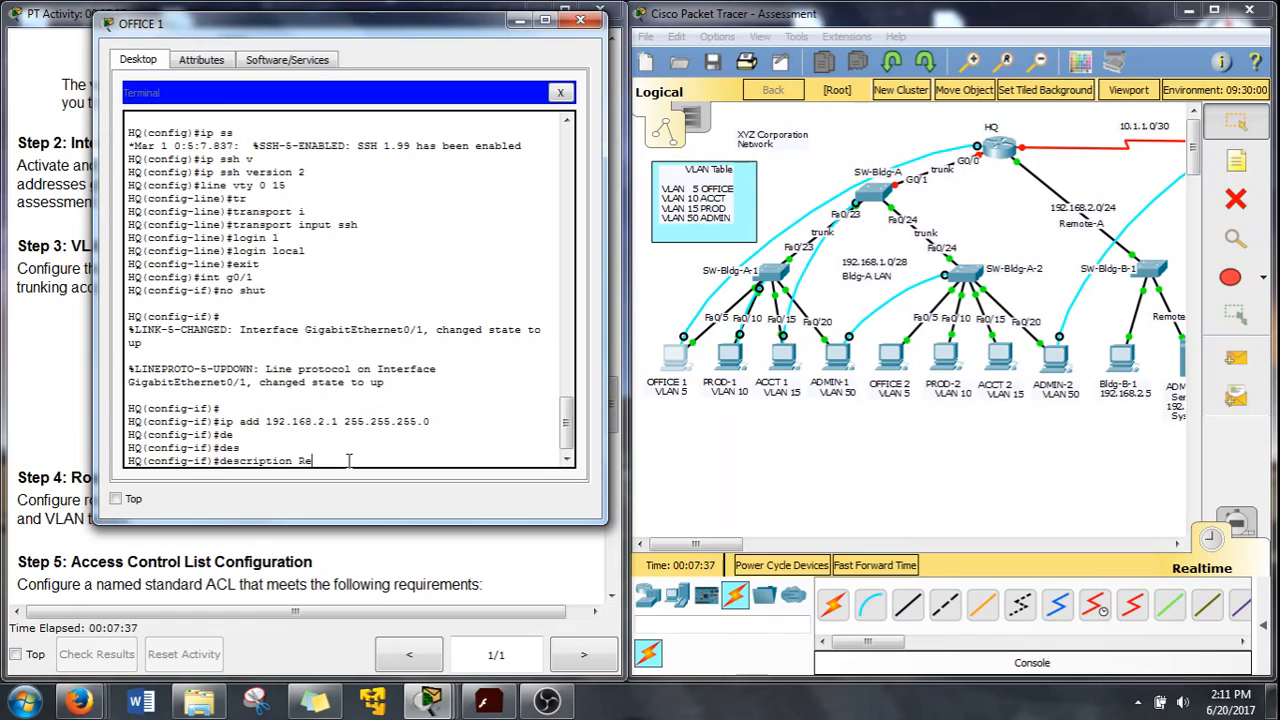
text(Connects to Remote-A LAN)
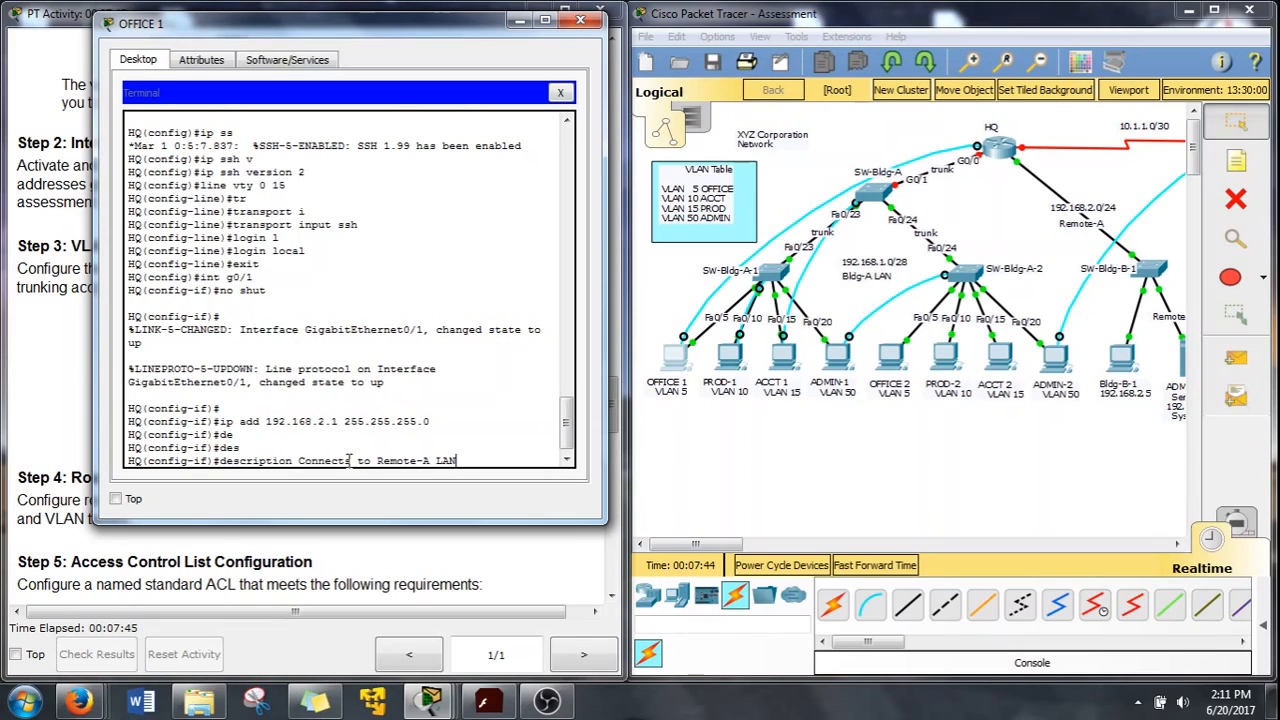
key(Return)
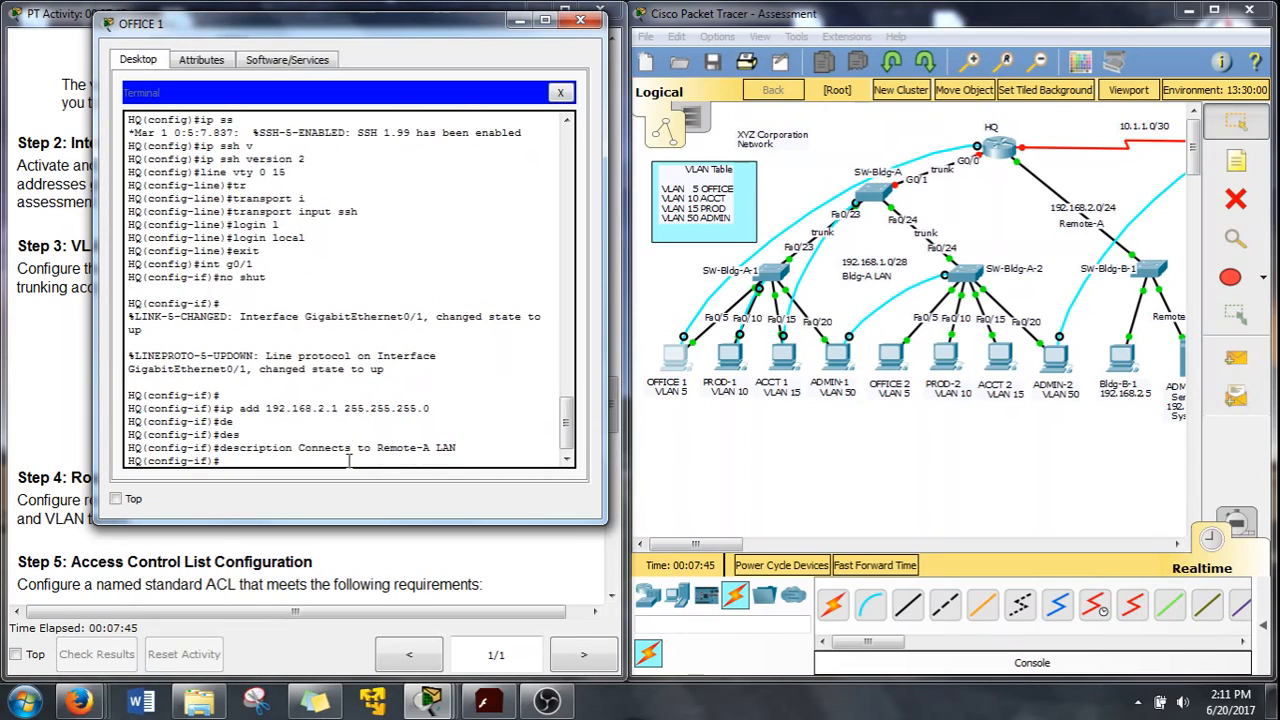
Enter configuration for interface Serial0/0/0 with int s0/0/0
text(int s0/0/0)
drag(160, 32, 710, 55)
key(Return)
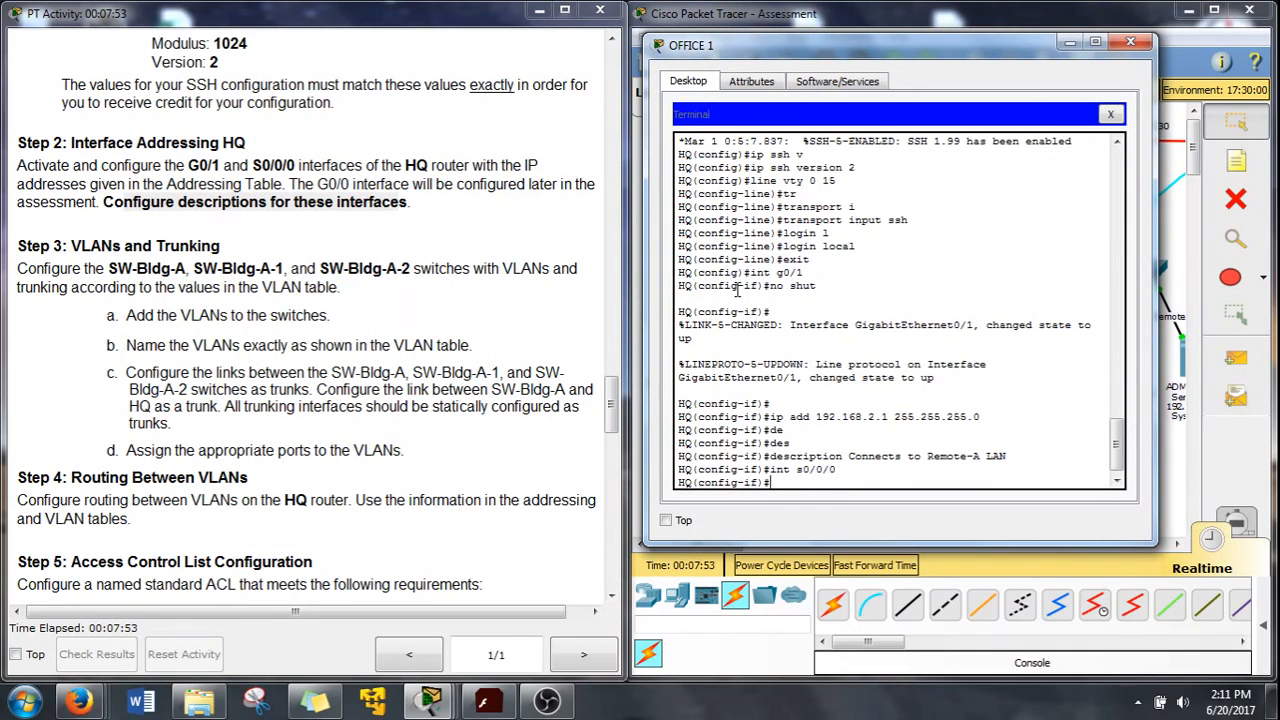
Give HQ's Serial0/0/0 the description 'Connects to branch router'
text(ip a)
key(BackSpace)
key(BackSpace)
key(BackSpace)
key(BackSpace)
text(des)
key(Tab)
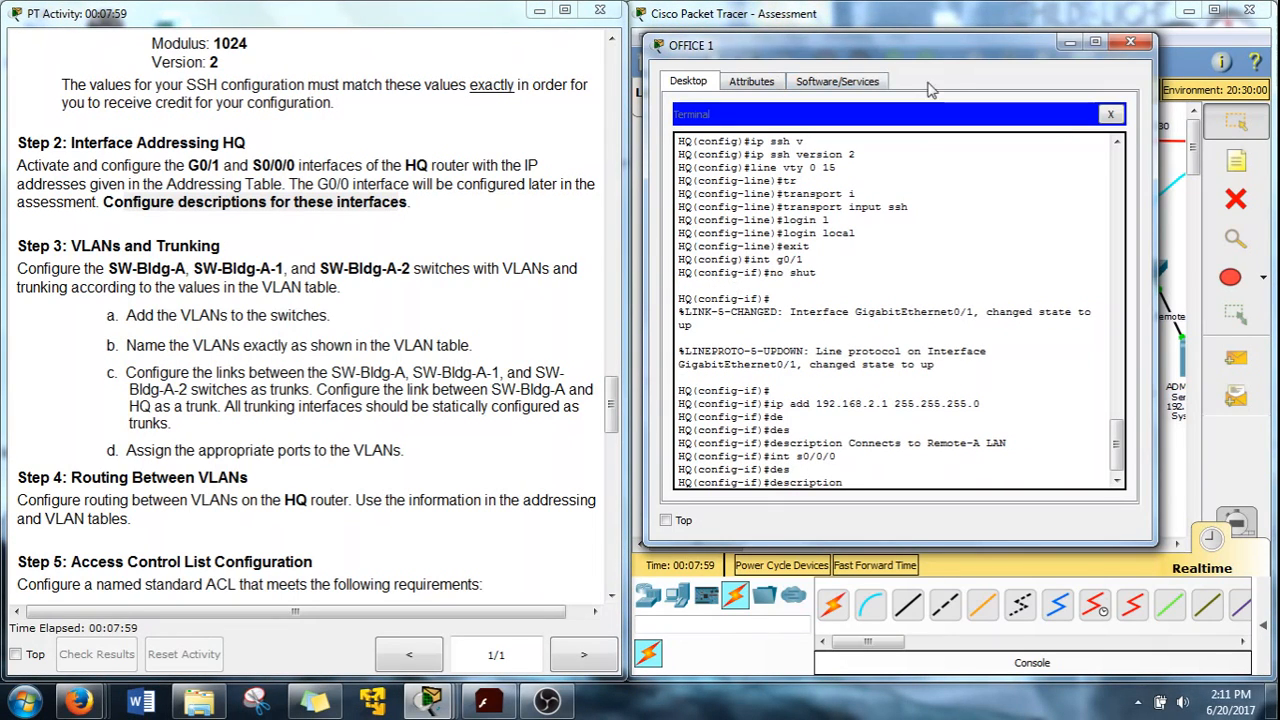
drag(955, 45, 605, 58)
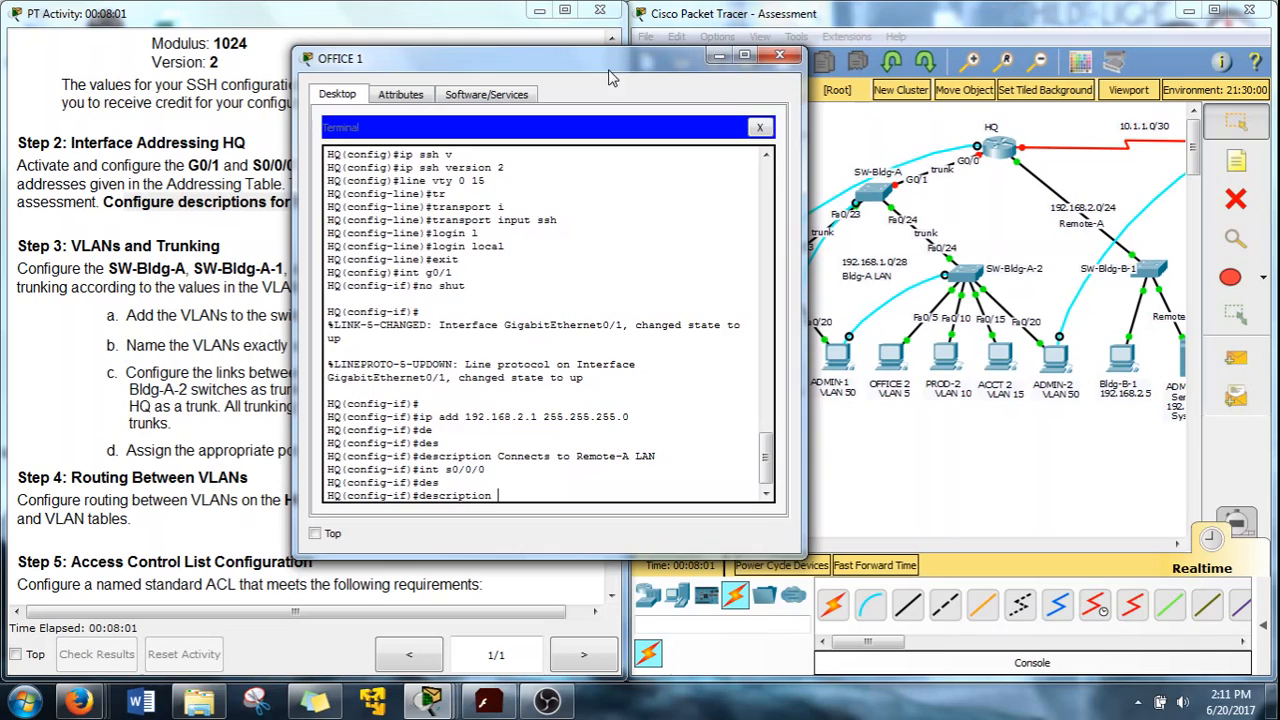
click(1122, 190)
drag(742, 543, 756, 538)
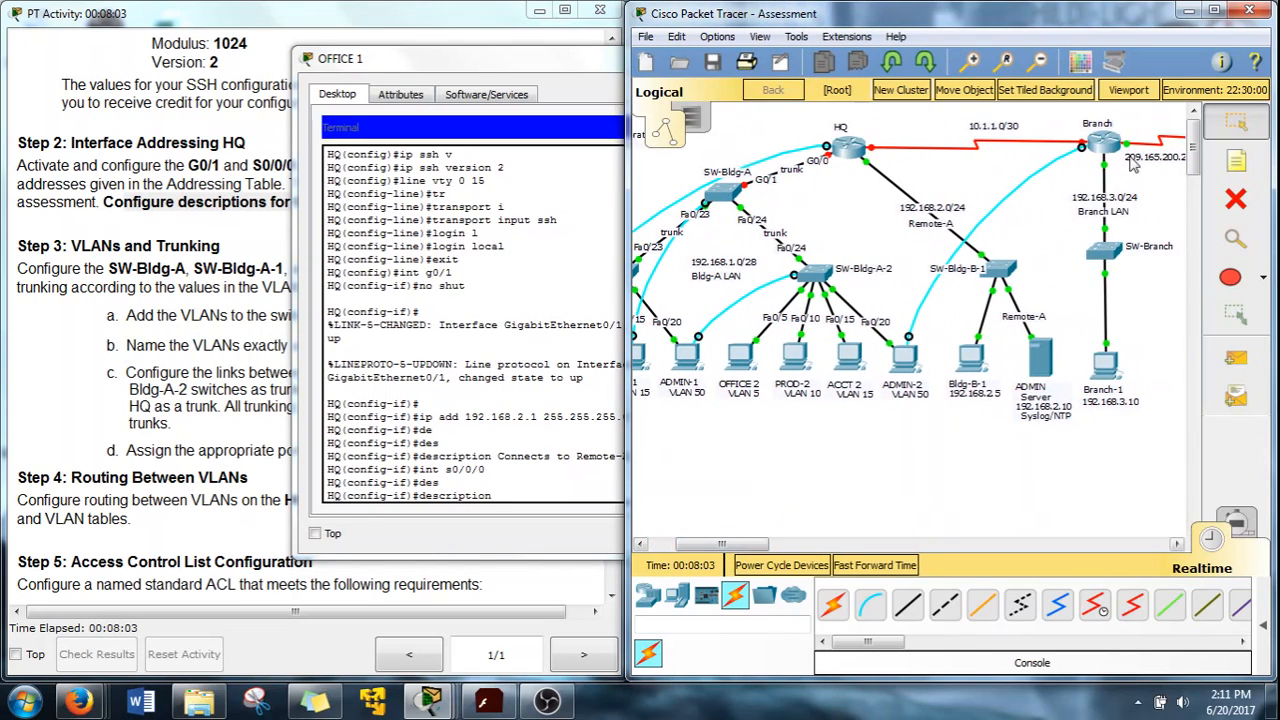
click(585, 62)
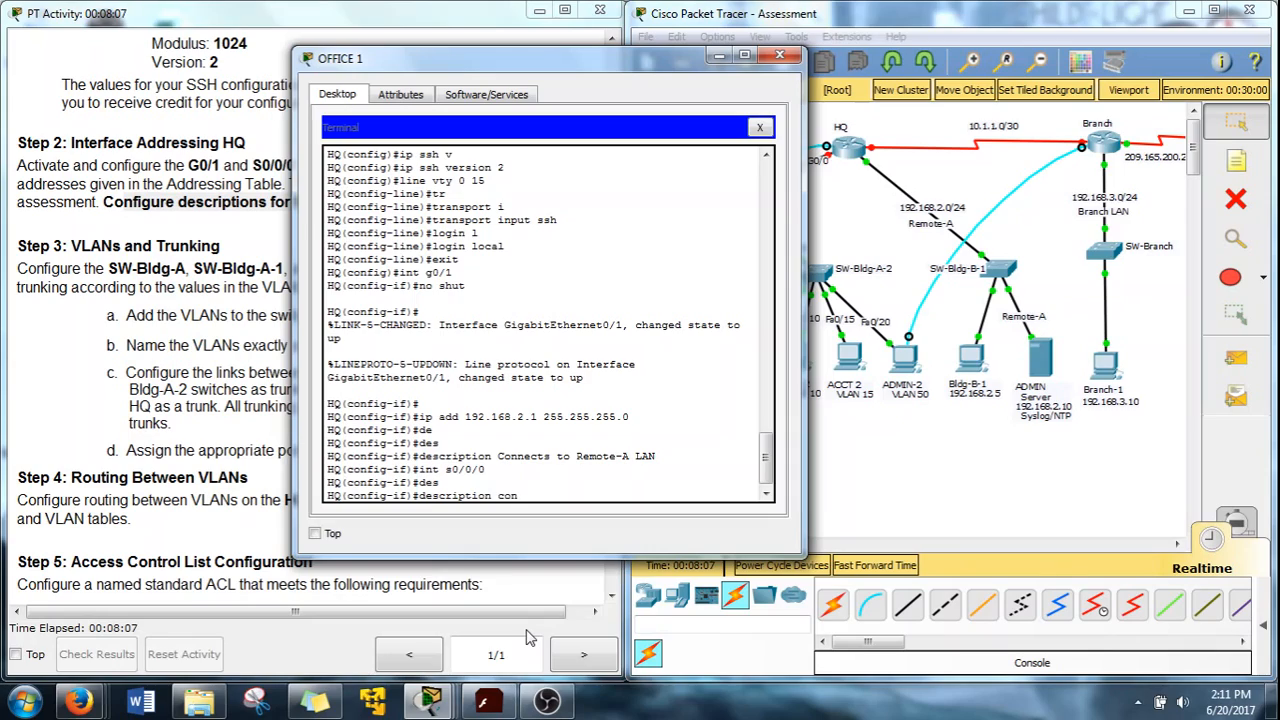
text(nnects to bran)
text(ch rout)
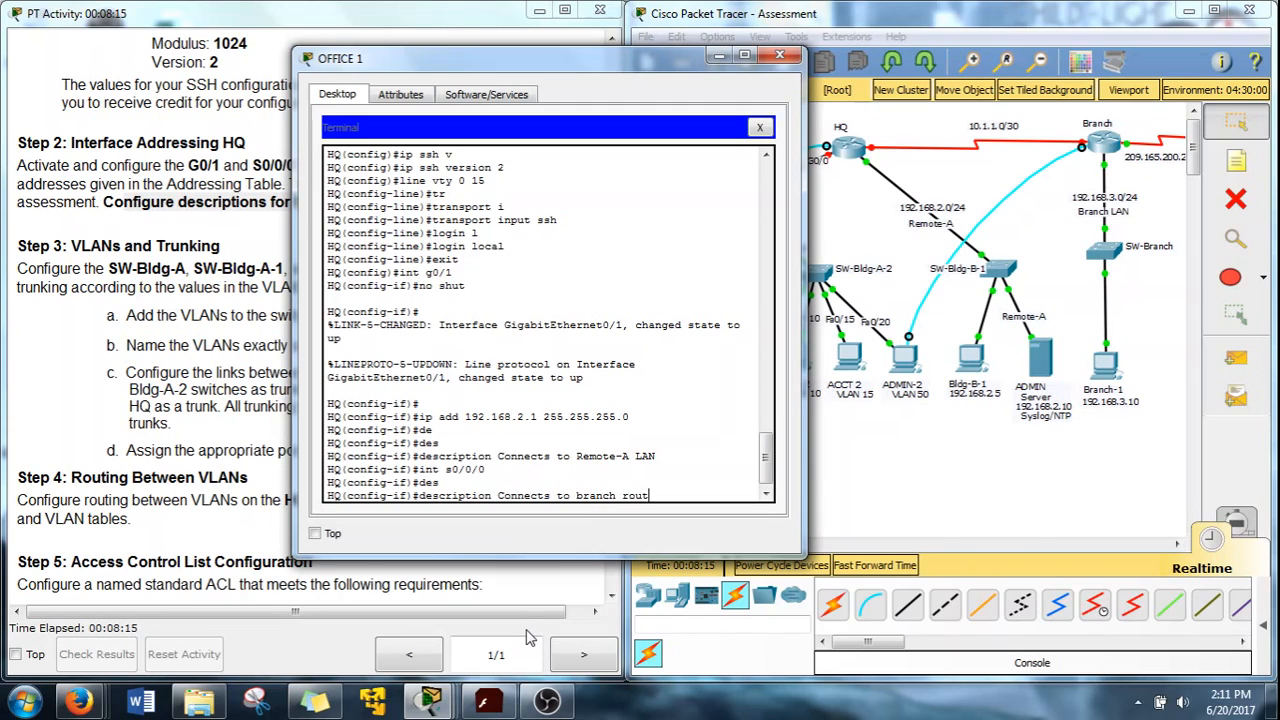
text(er)
key(Return)
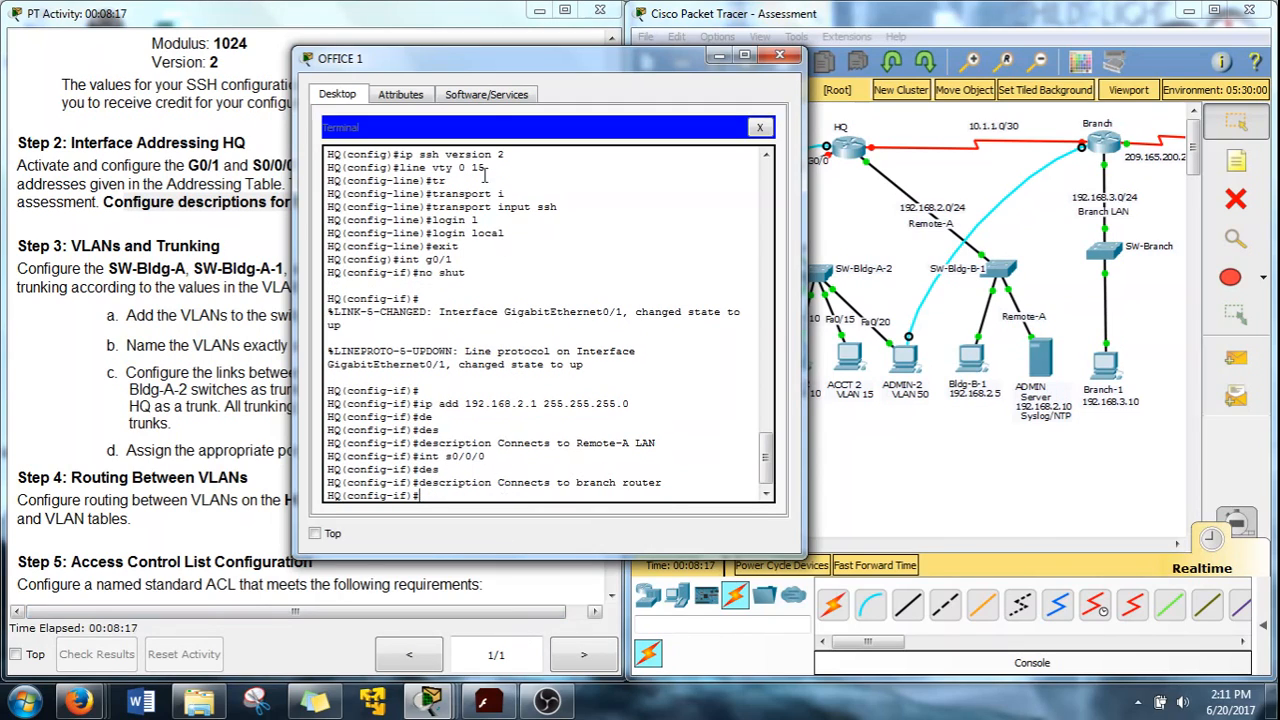
Assign Serial0/0/0 the address 10.1.1.1 255.255.255.252
drag(502, 68, 811, 46)
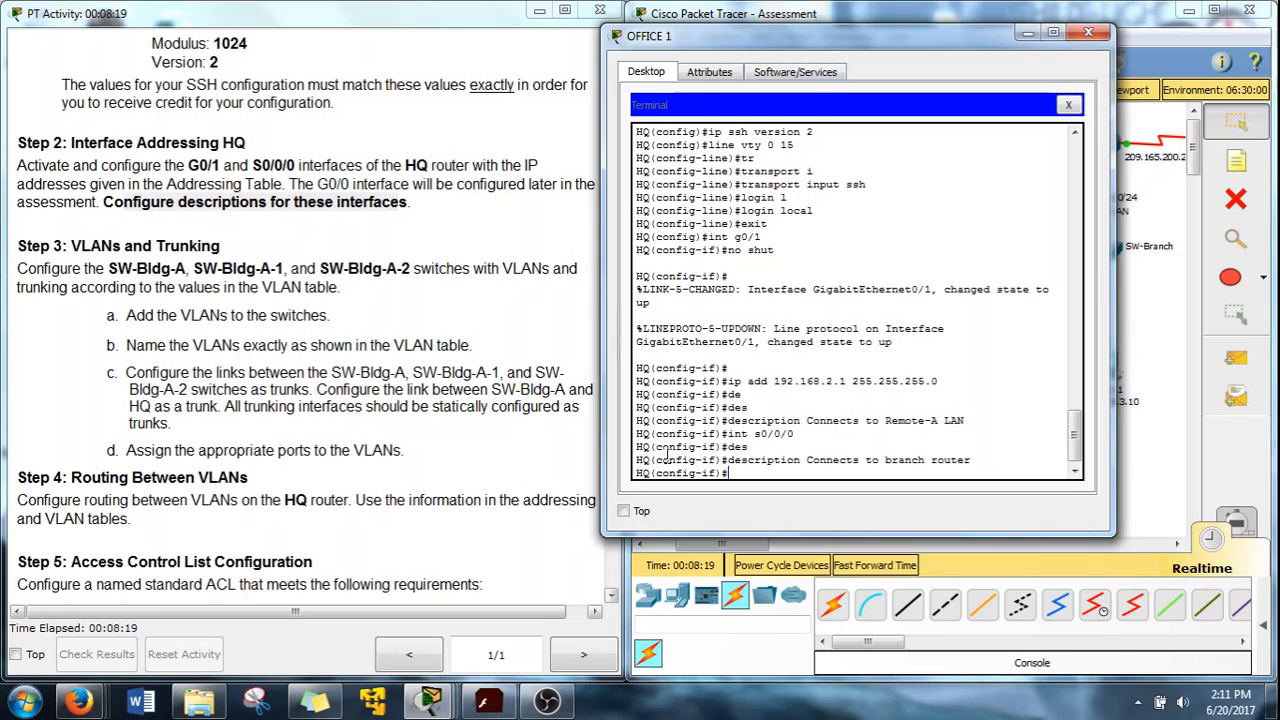
key(Tab)
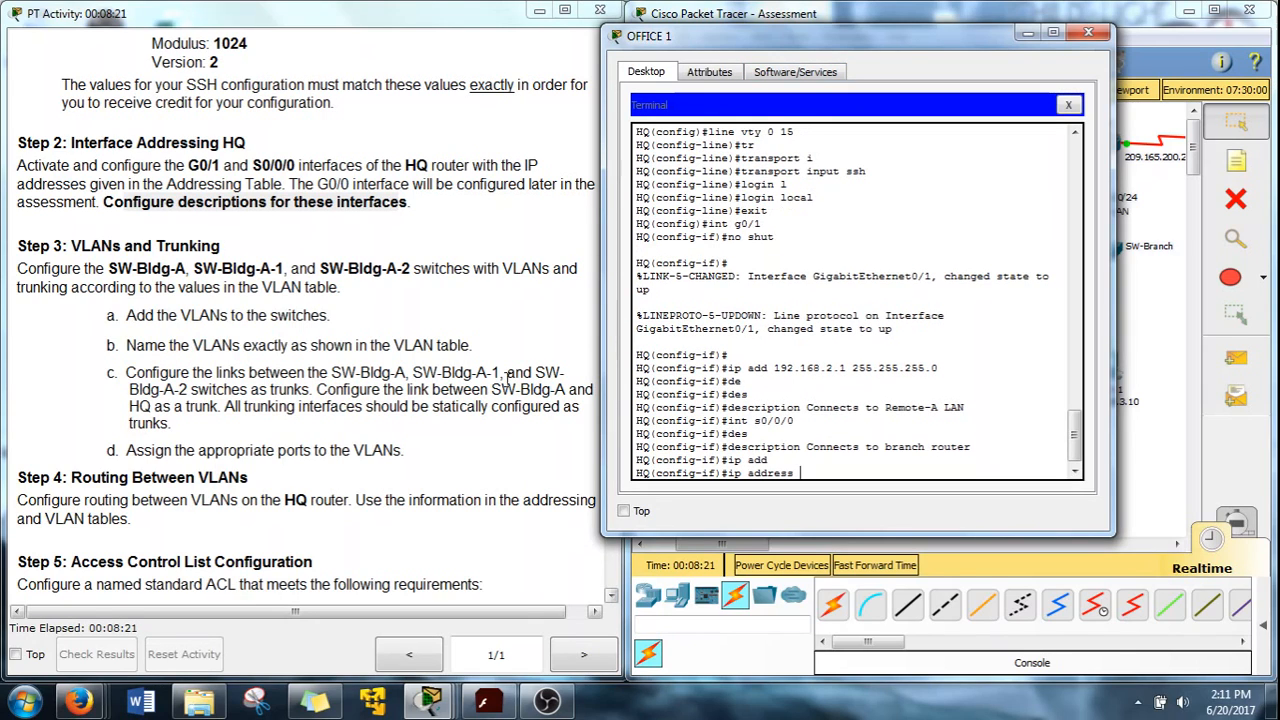
scroll(450, 356, up, 15)
scroll(450, 350, up, 10)
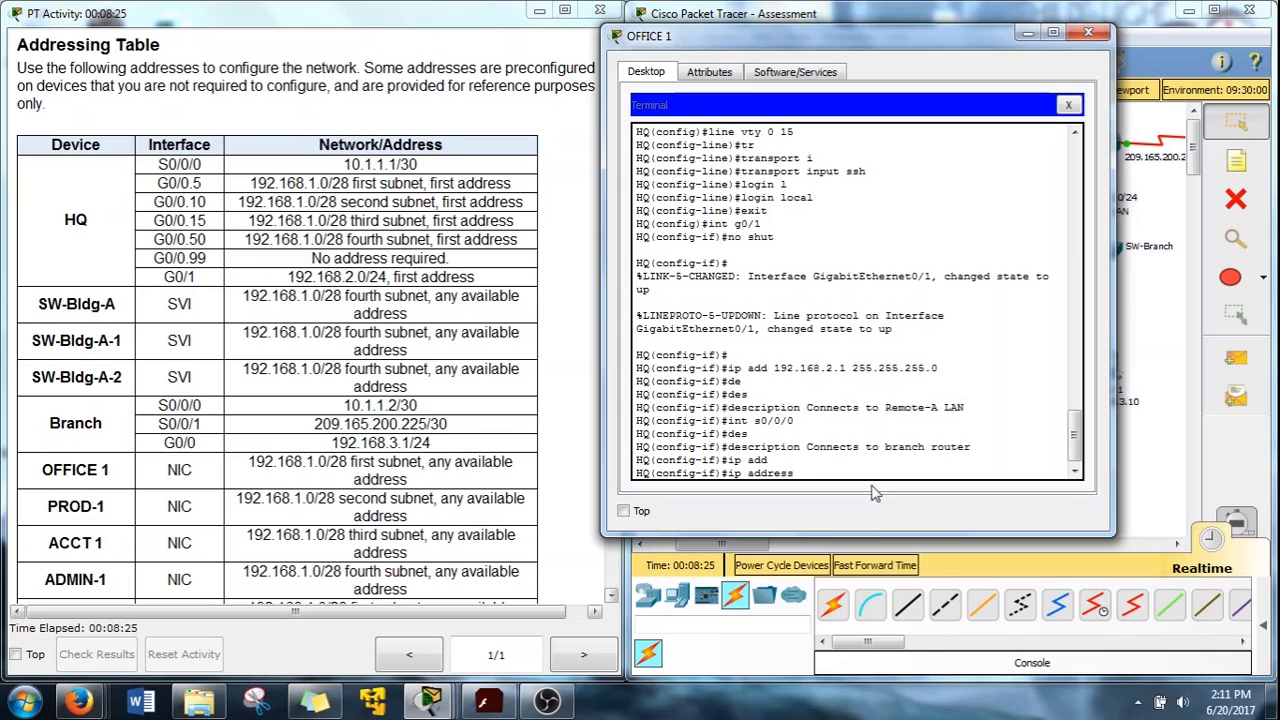
text(10.10)
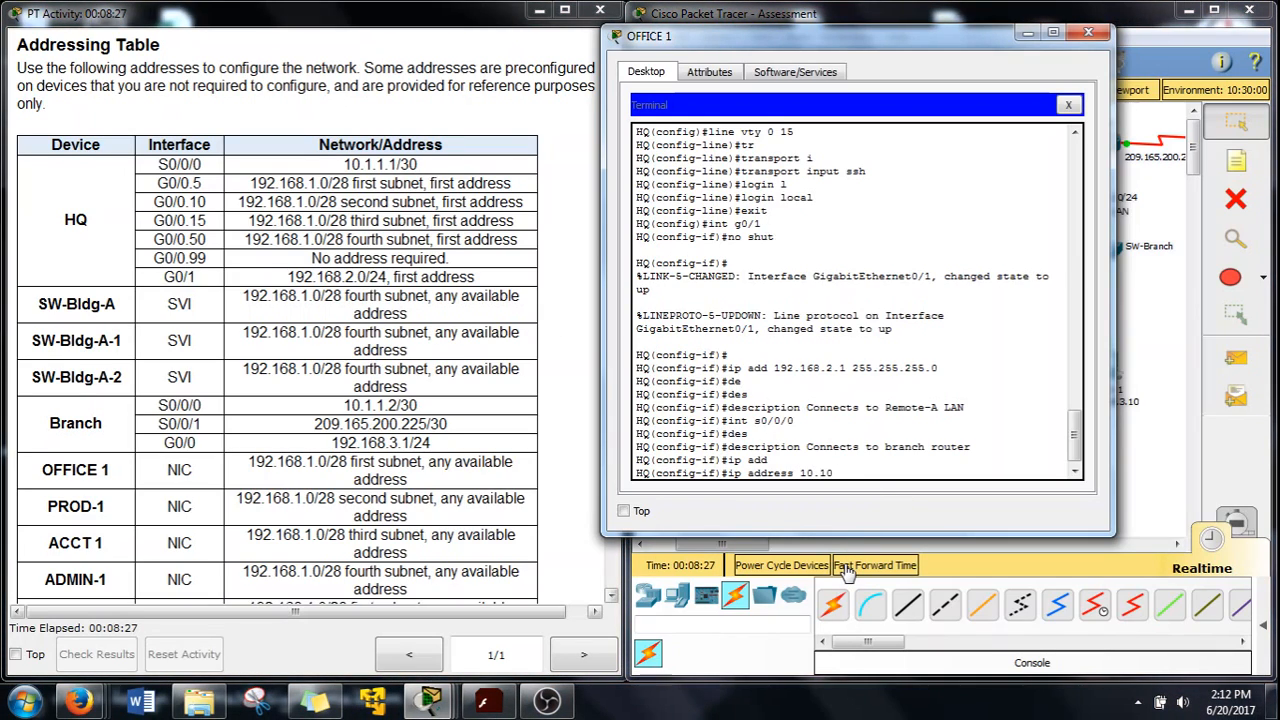
text(.10)
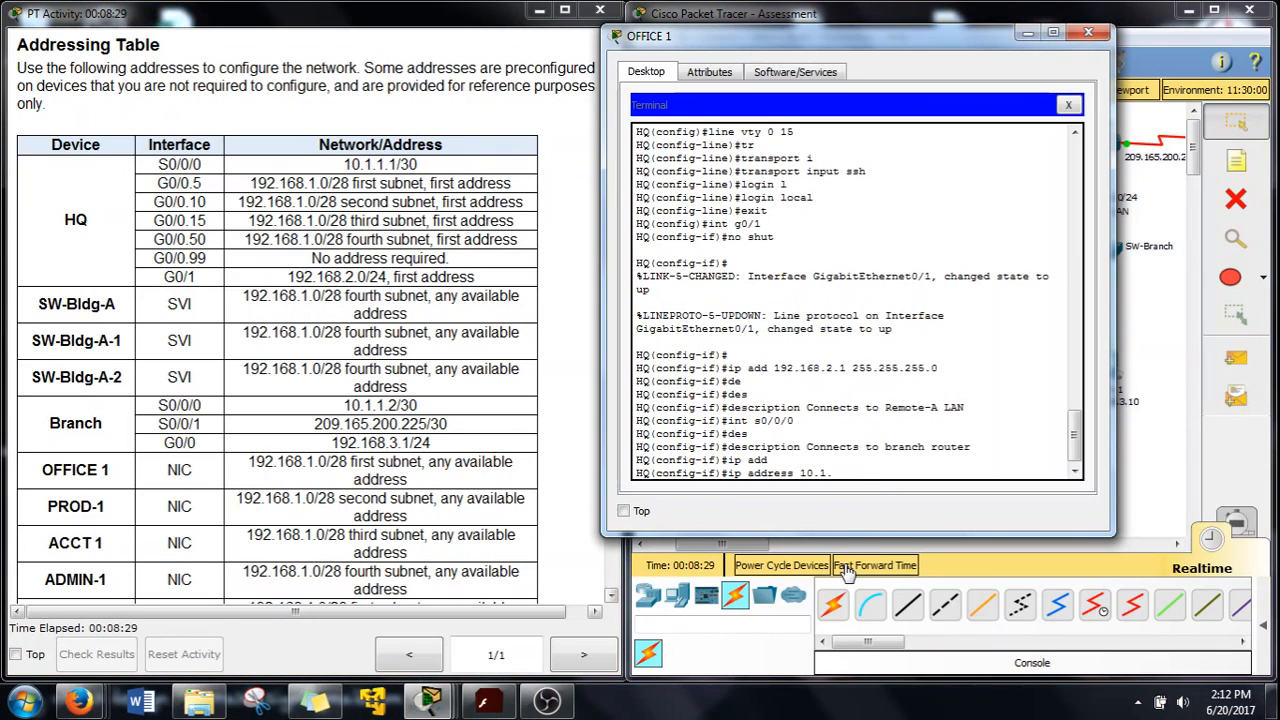
key(BackSpace)
text(255.255.255.252)
key(Return)
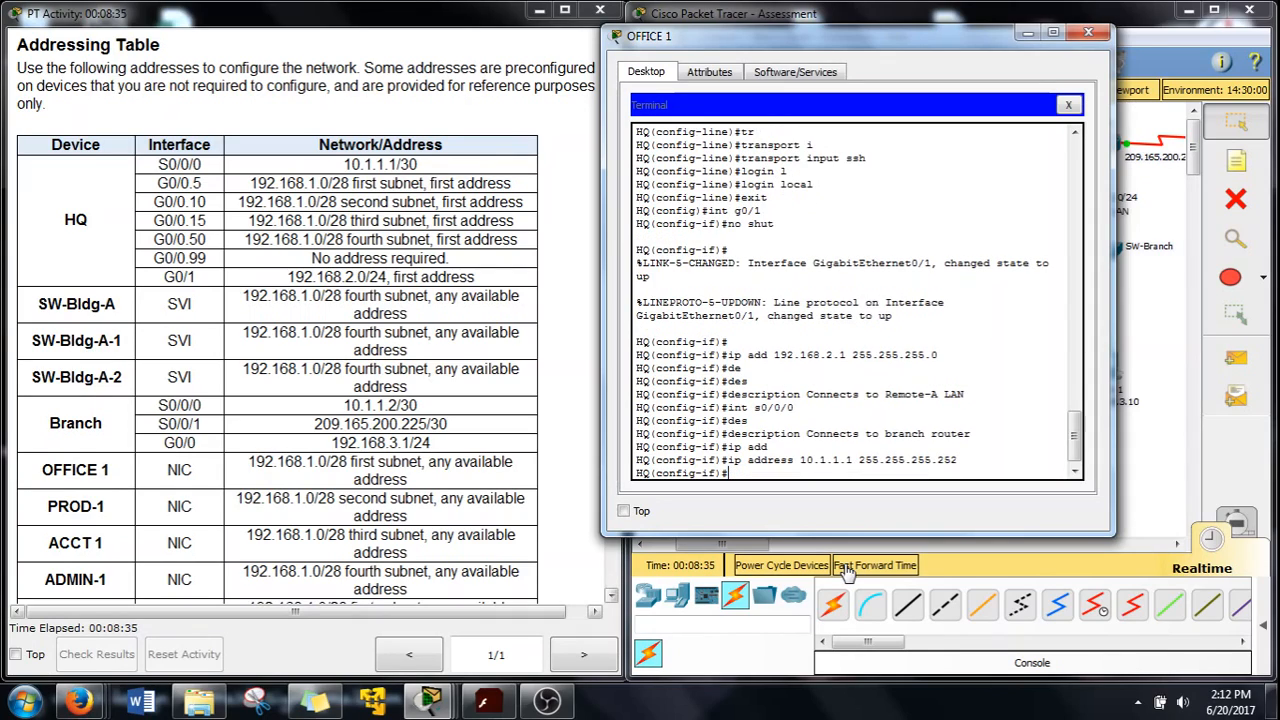
Enable Serial0/0/0 with no shut and exit to global configuration
key(Return)
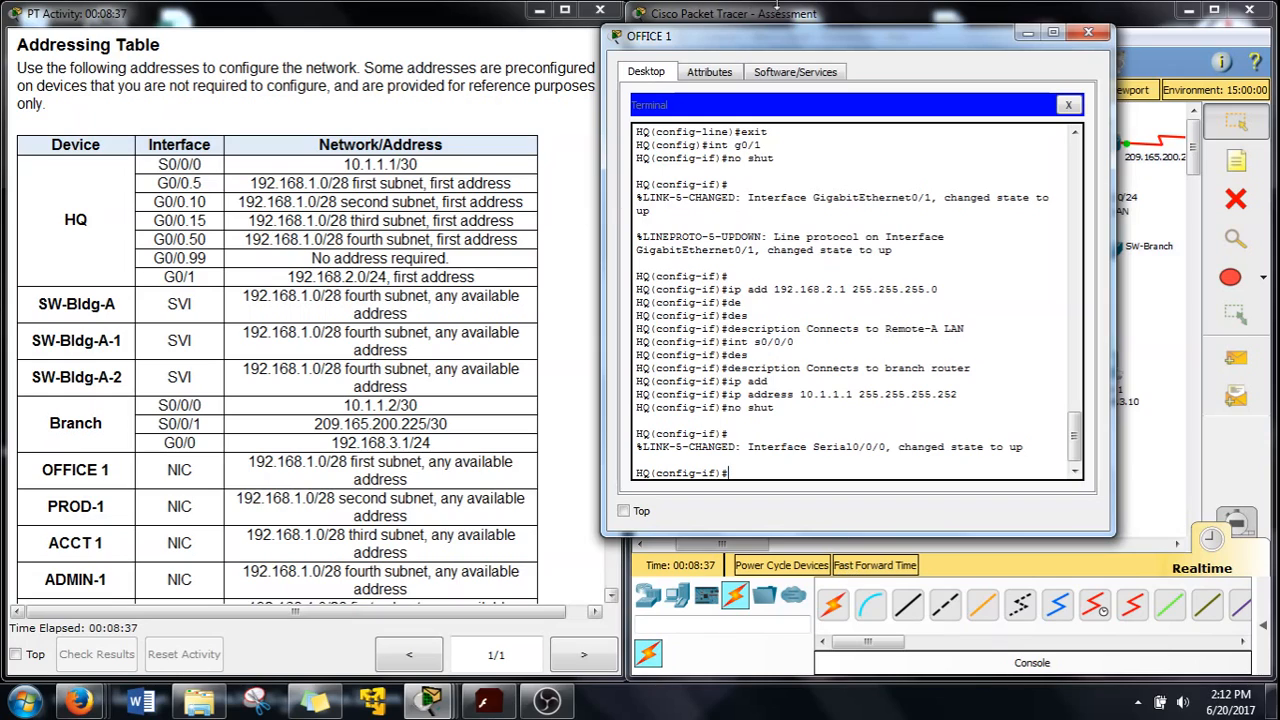
drag(918, 45, 652, 35)
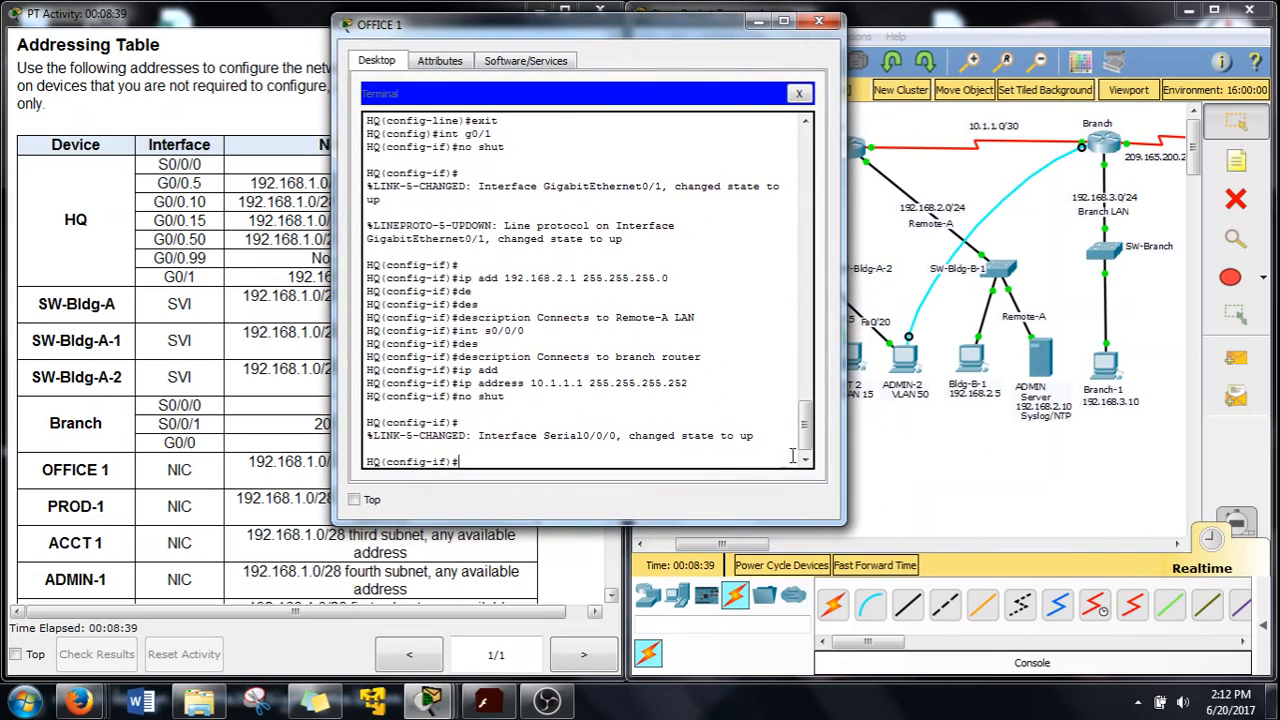
text(exit)
key(Return)
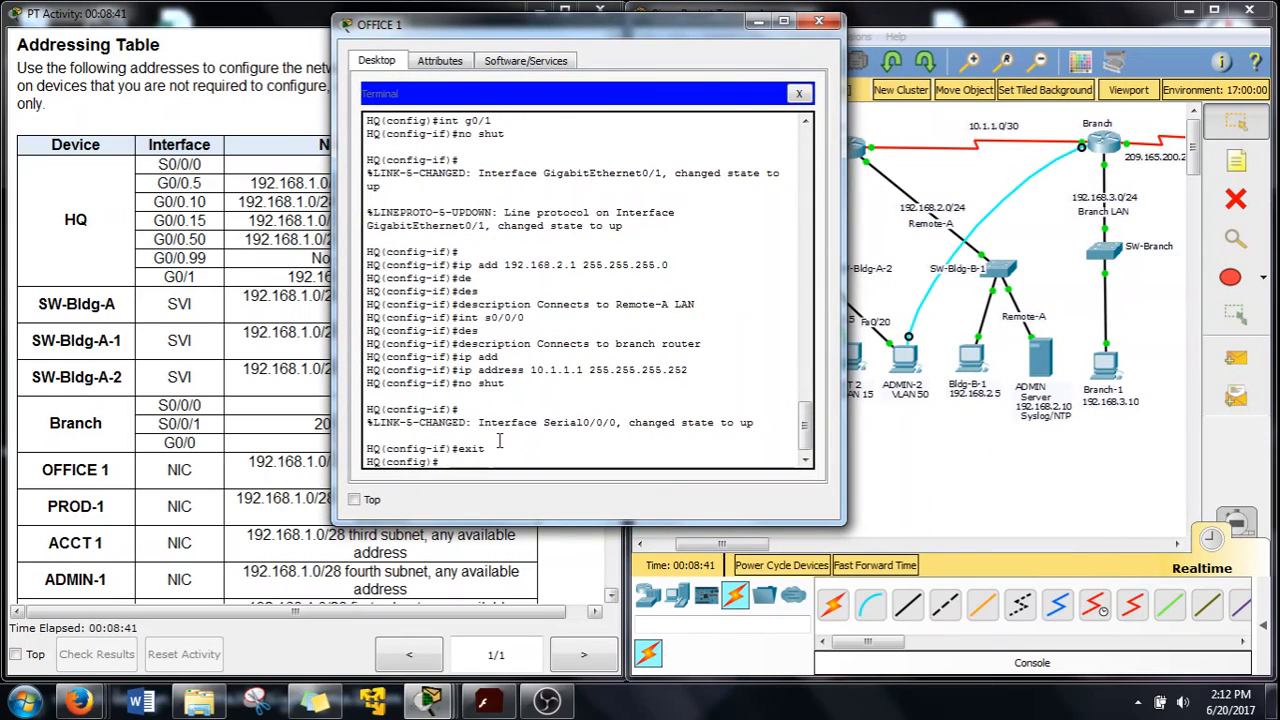
drag(498, 28, 798, 22)
Scroll the instructions to Step 3 and highlight 'Add the VLANs to the switches'
scroll(530, 425, down, 20)
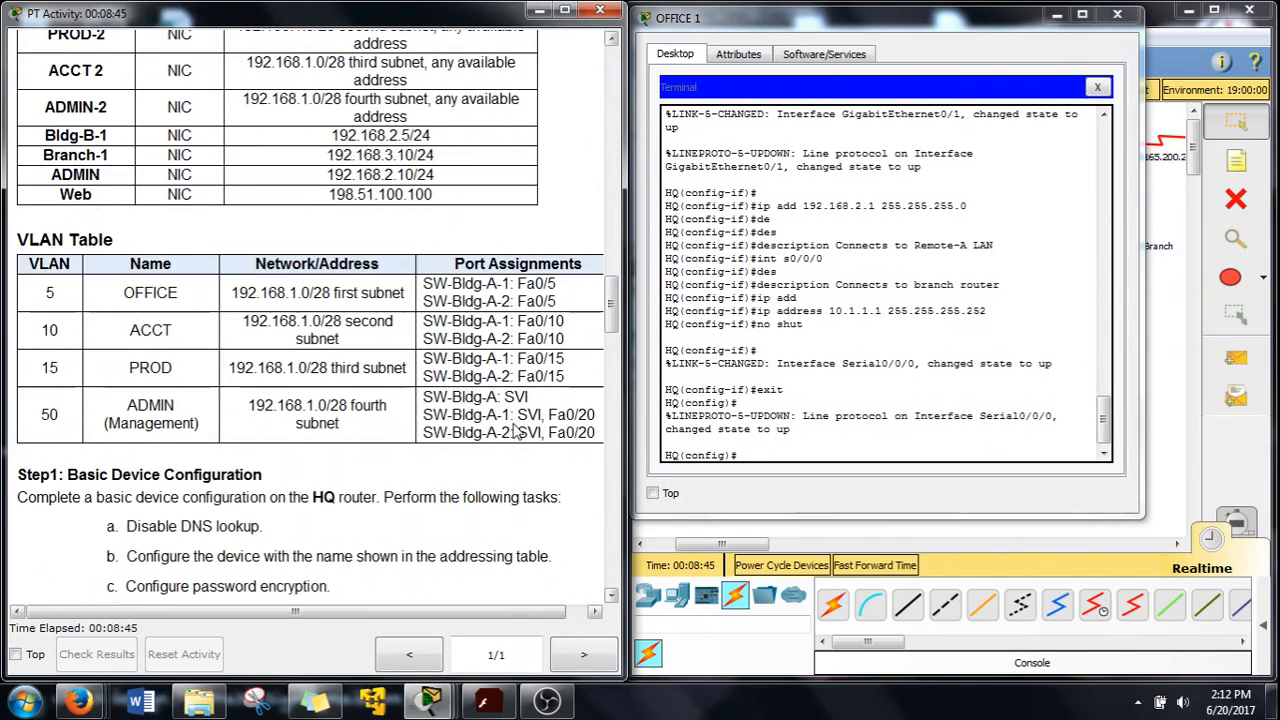
scroll(512, 430, down, 3)
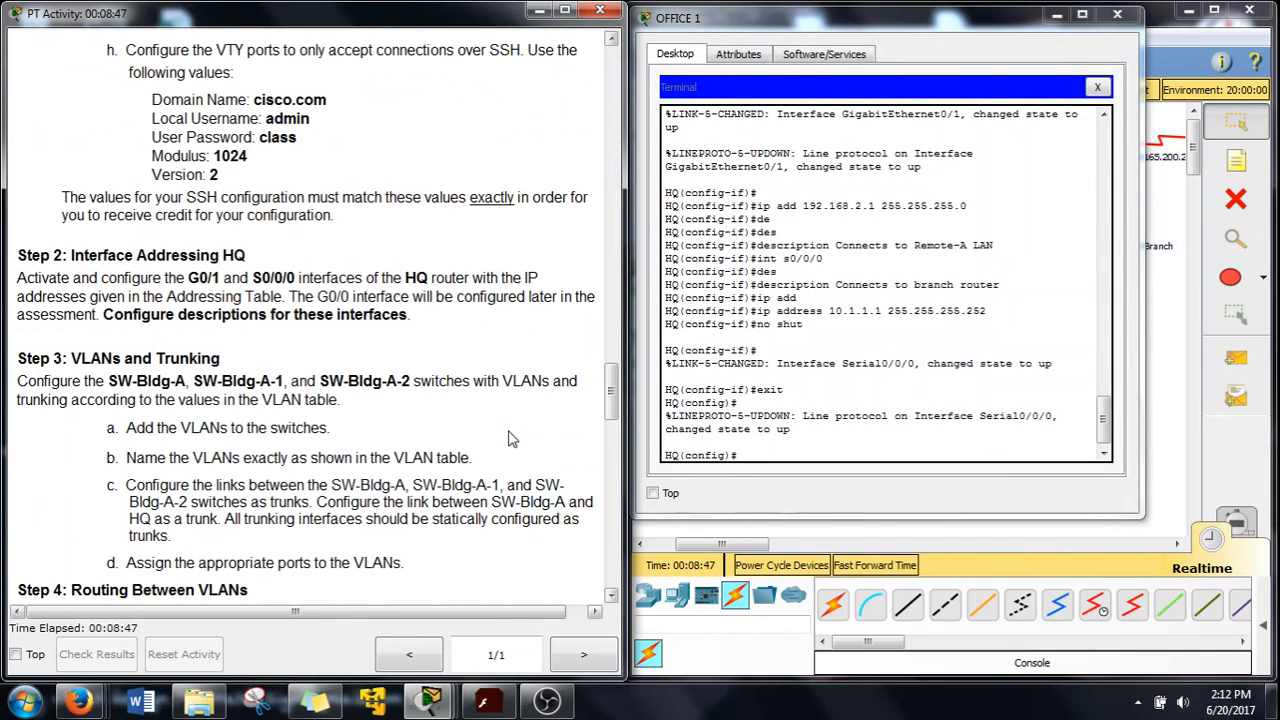
scroll(300, 378, down, 4)
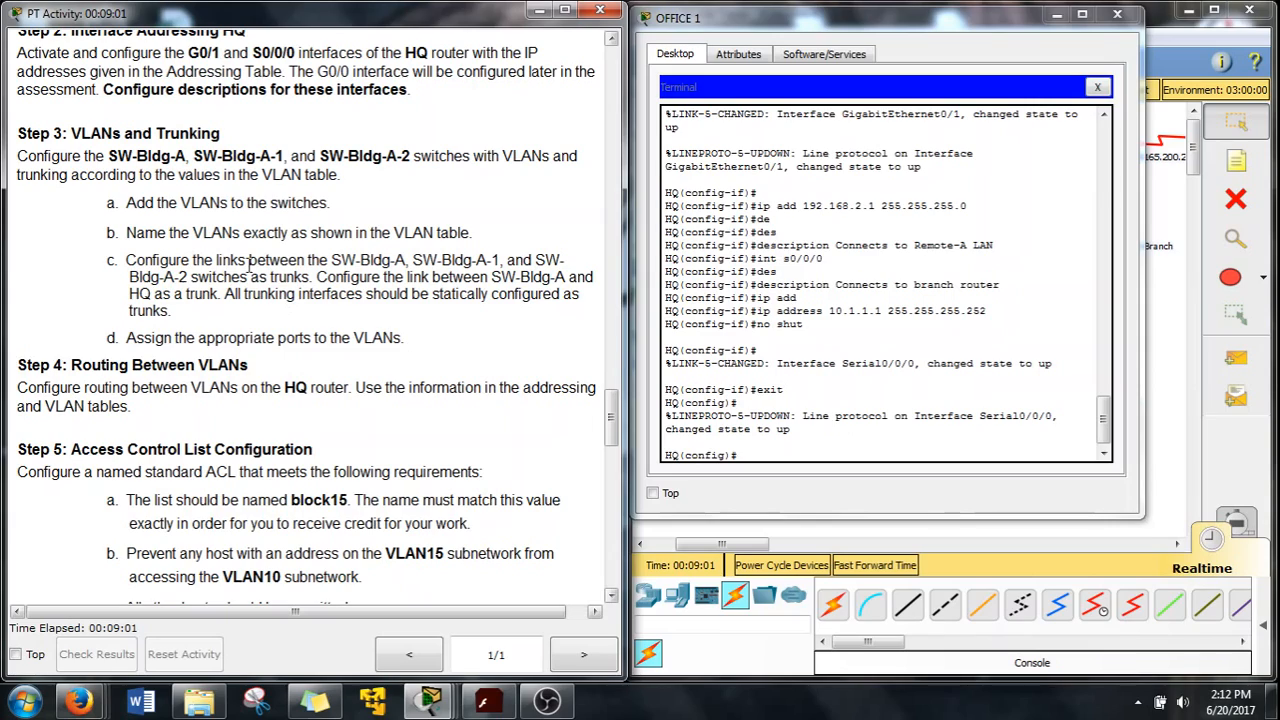
drag(127, 203, 328, 204)
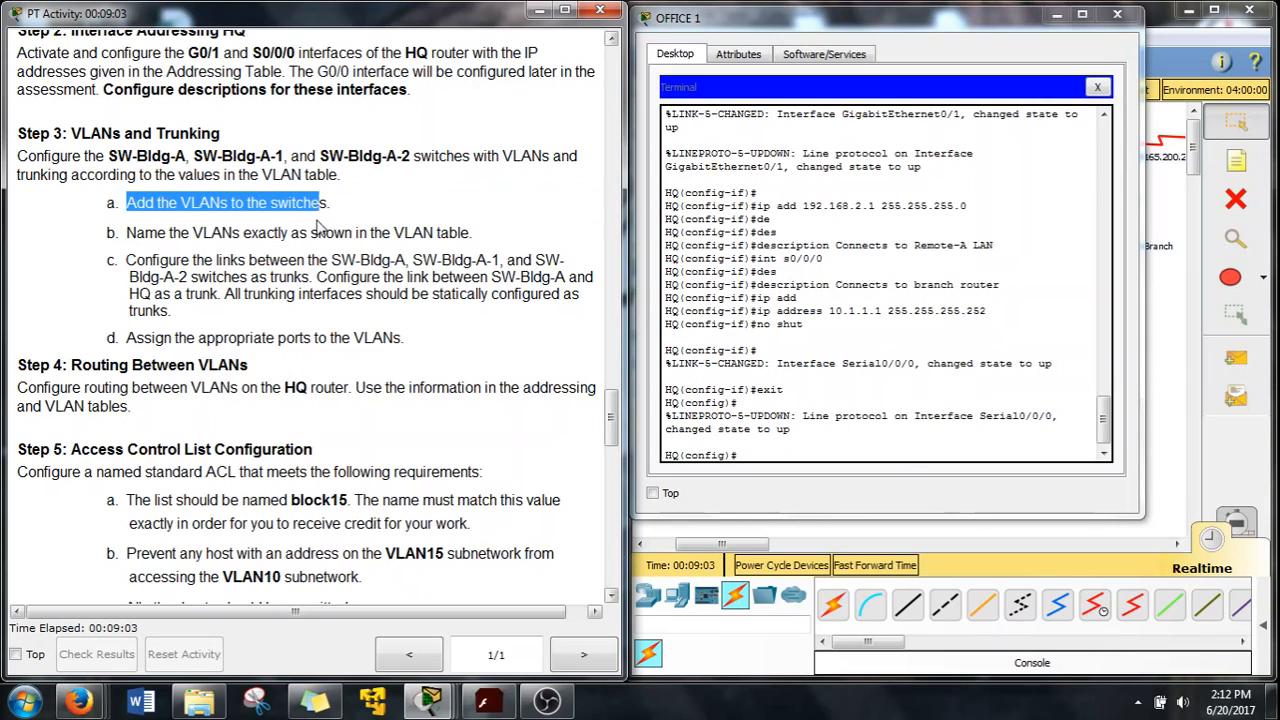
click(794, 456)
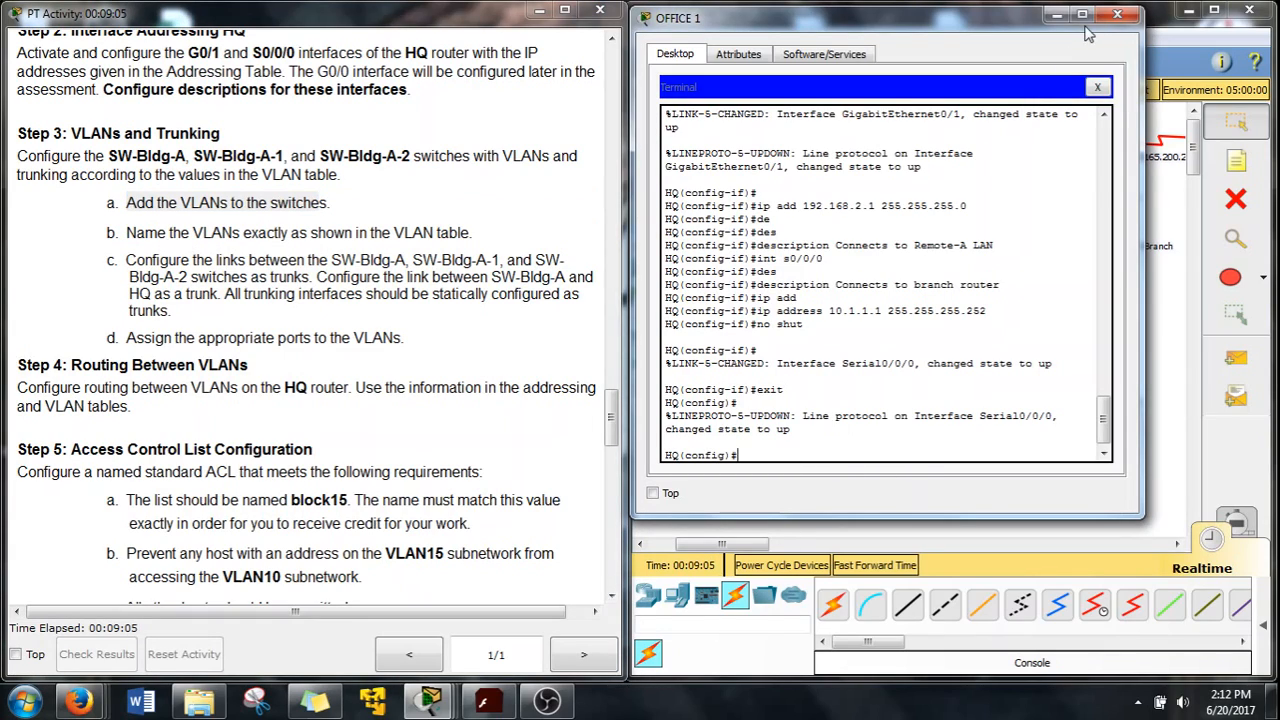
Close OFFICE 1, connect ACCT 1's terminal to the switch, and enter global configuration
click(1120, 15)
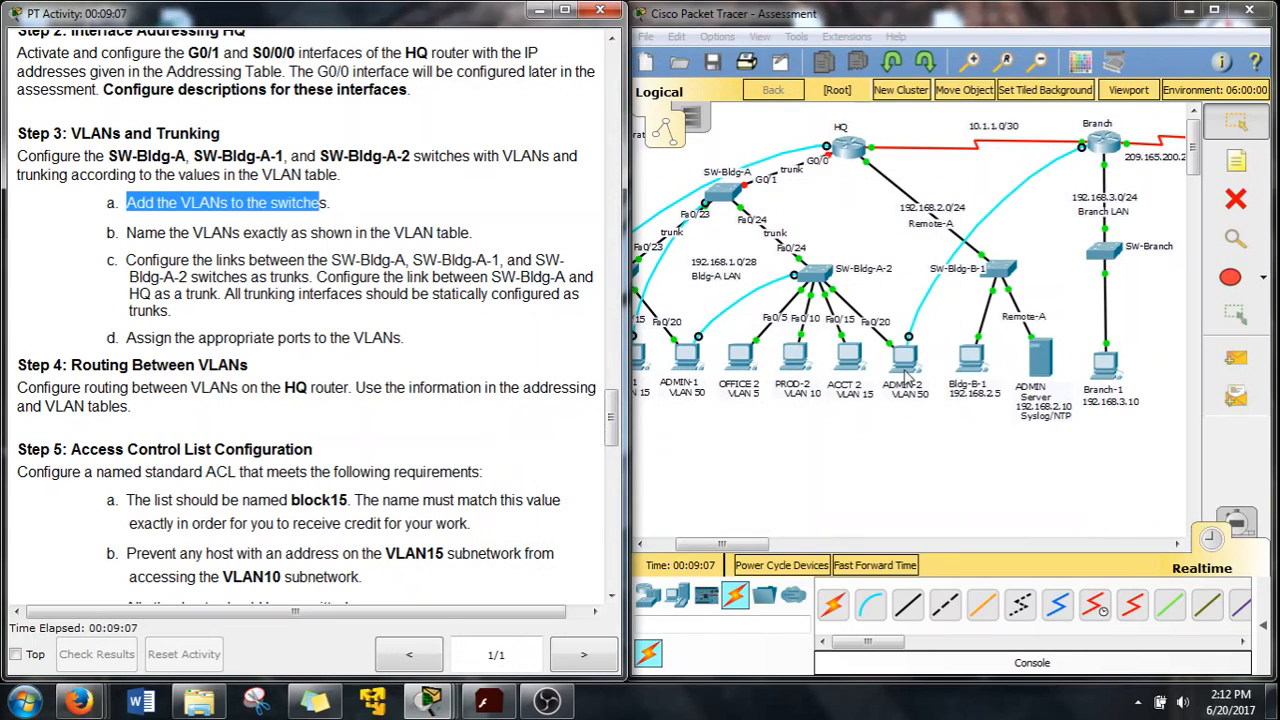
drag(736, 546, 682, 550)
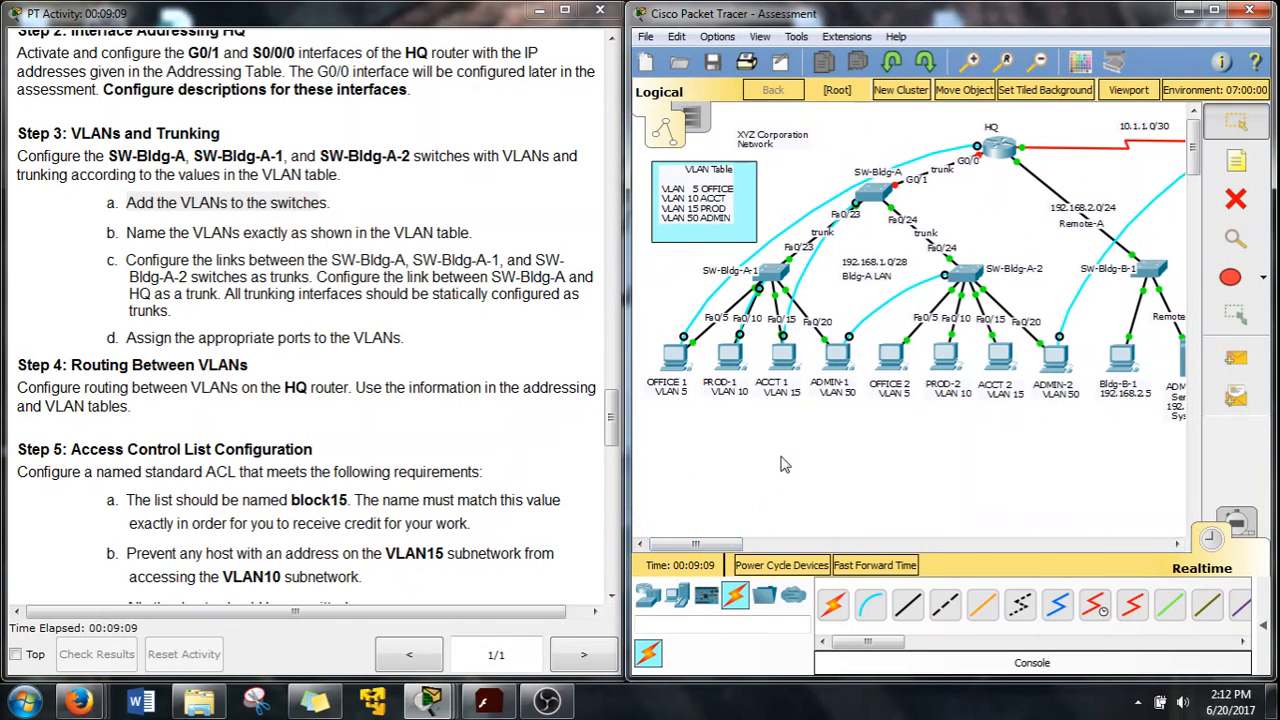
click(786, 360)
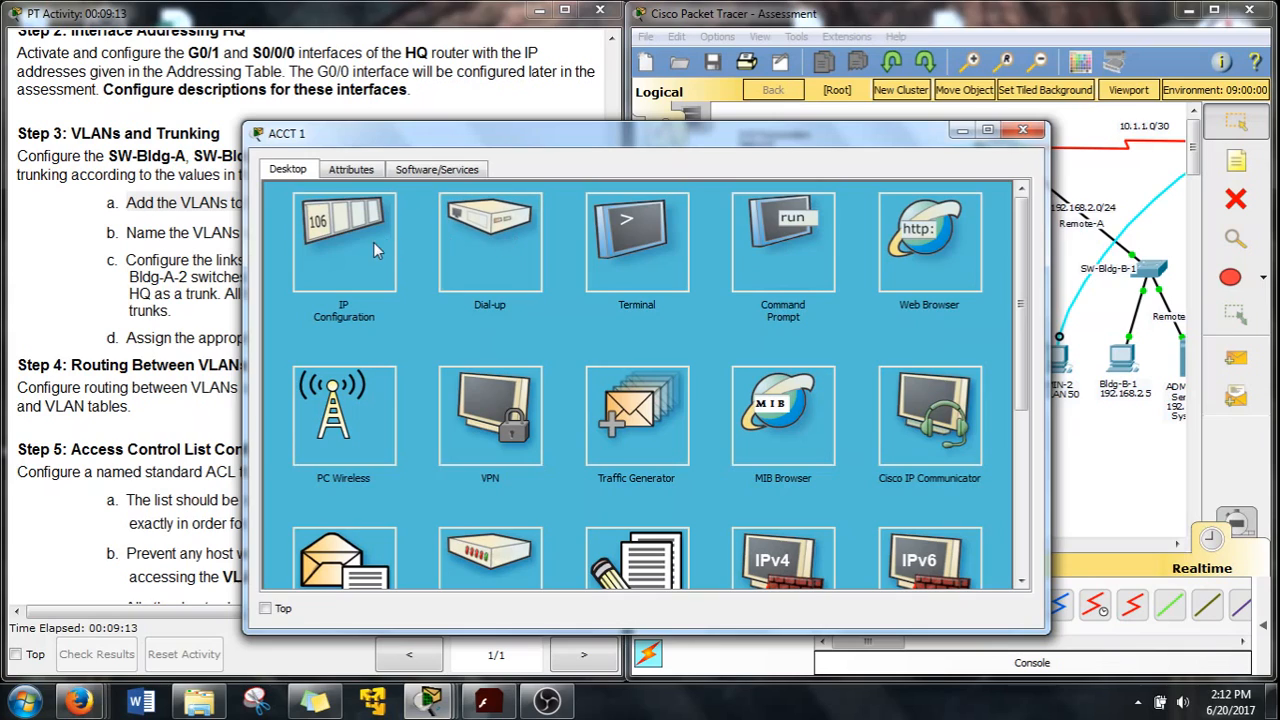
click(510, 261)
drag(350, 133, 643, 133)
click(988, 376)
drag(869, 141, 1000, 49)
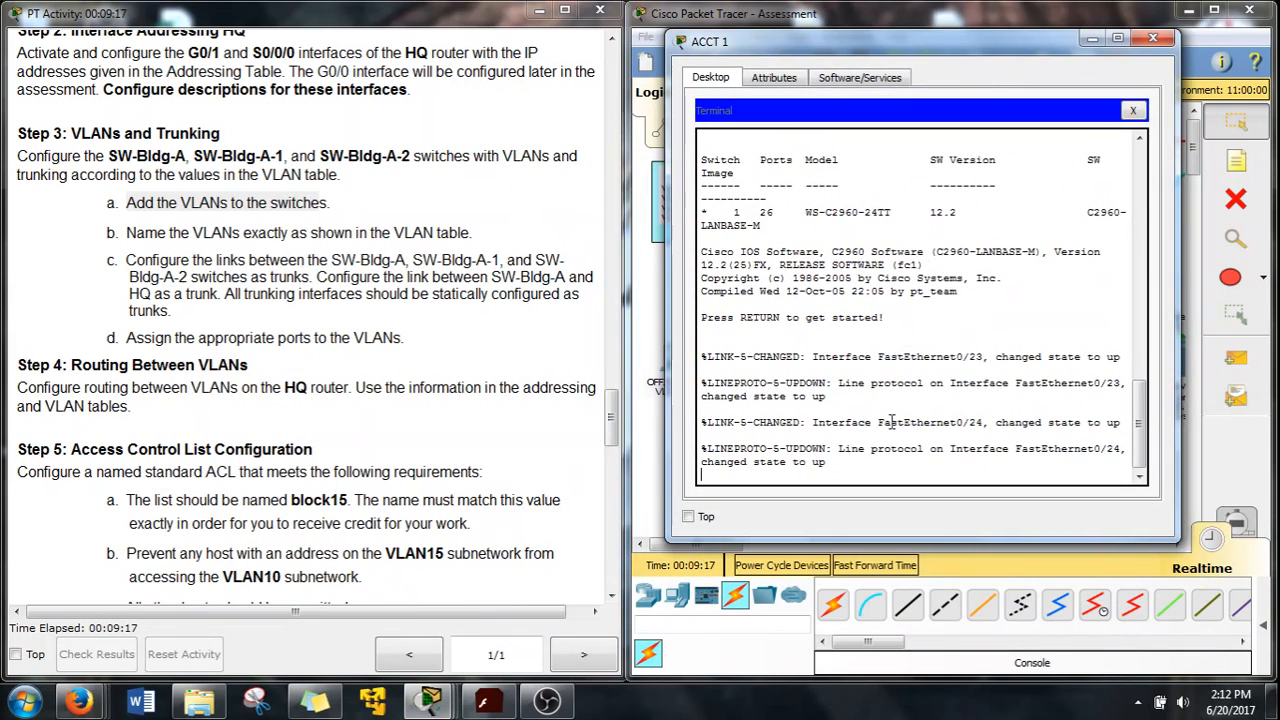
text(en)
key(Return)
text(conf t)
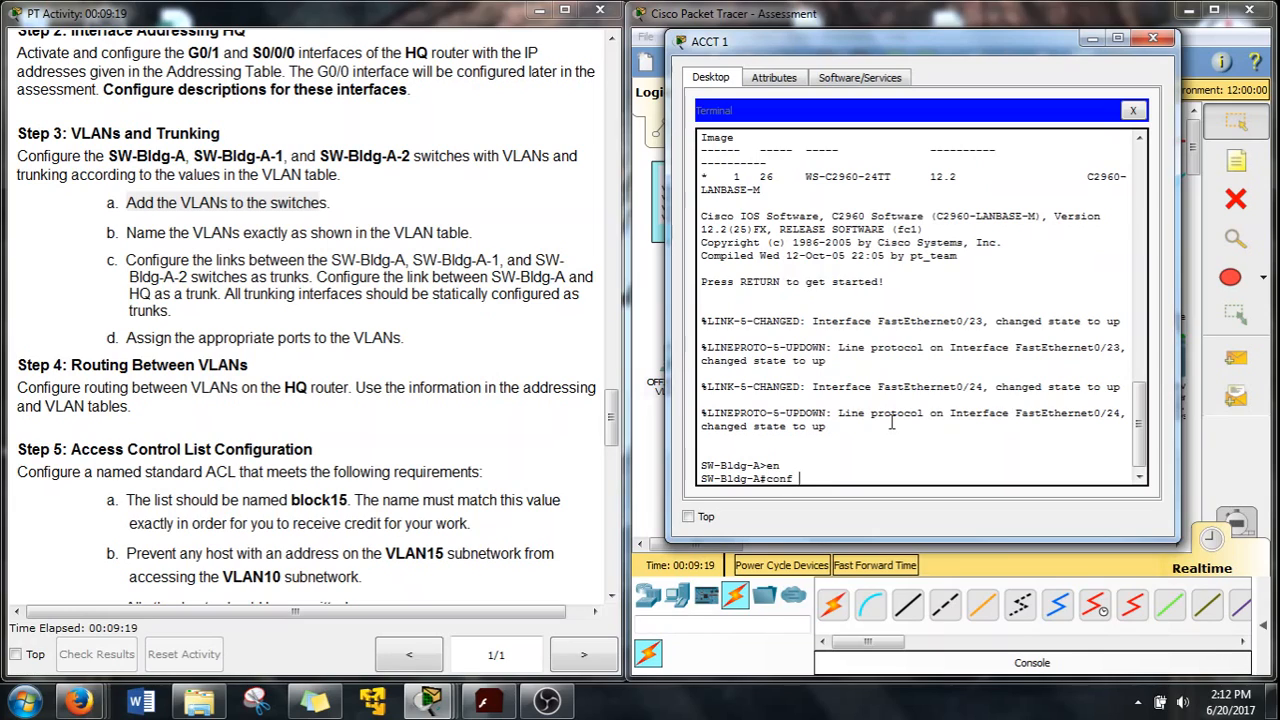
key(Return)
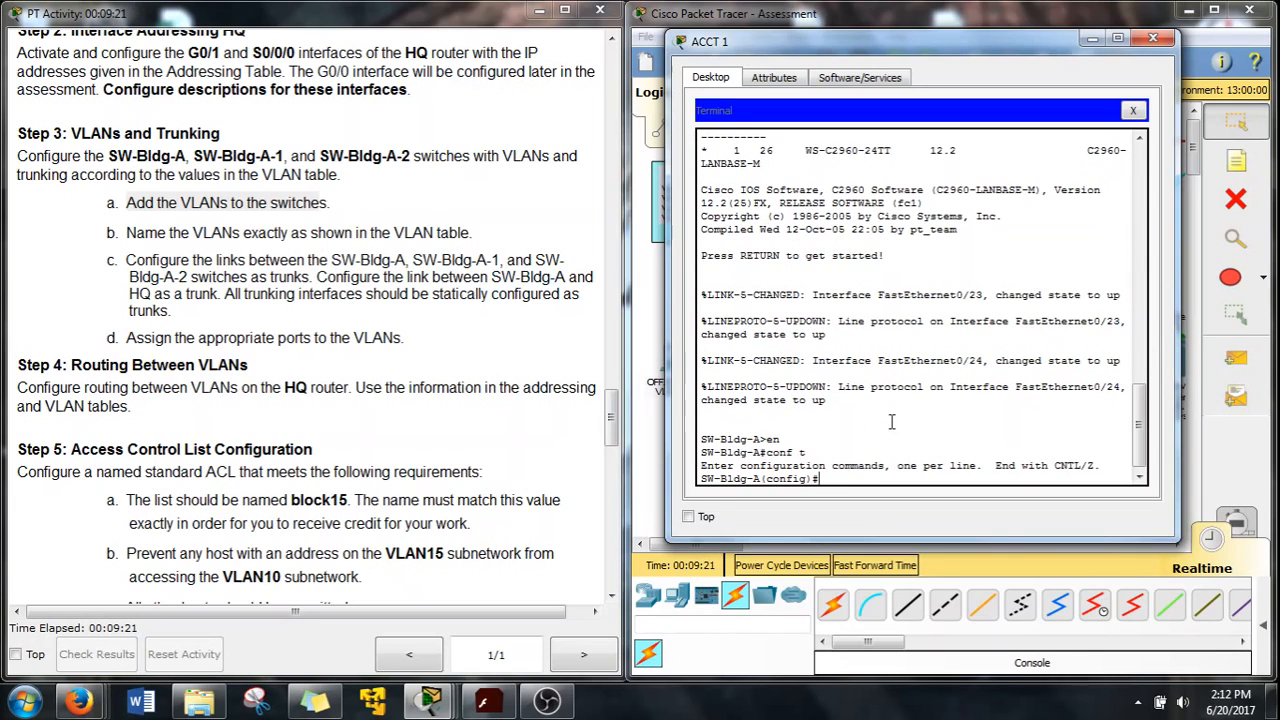
Create VLAN 5 named OFFICE and VLAN 10 named ACCT
text(vlan)
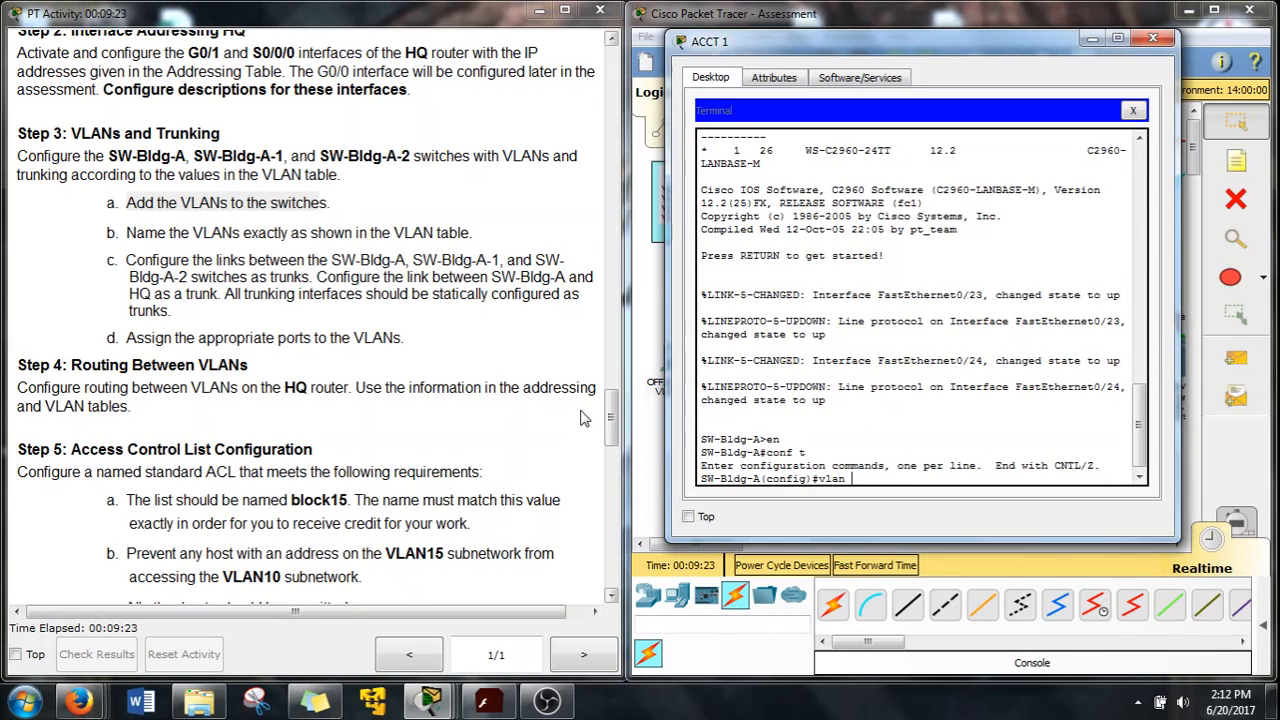
drag(611, 420, 612, 328)
text(5)
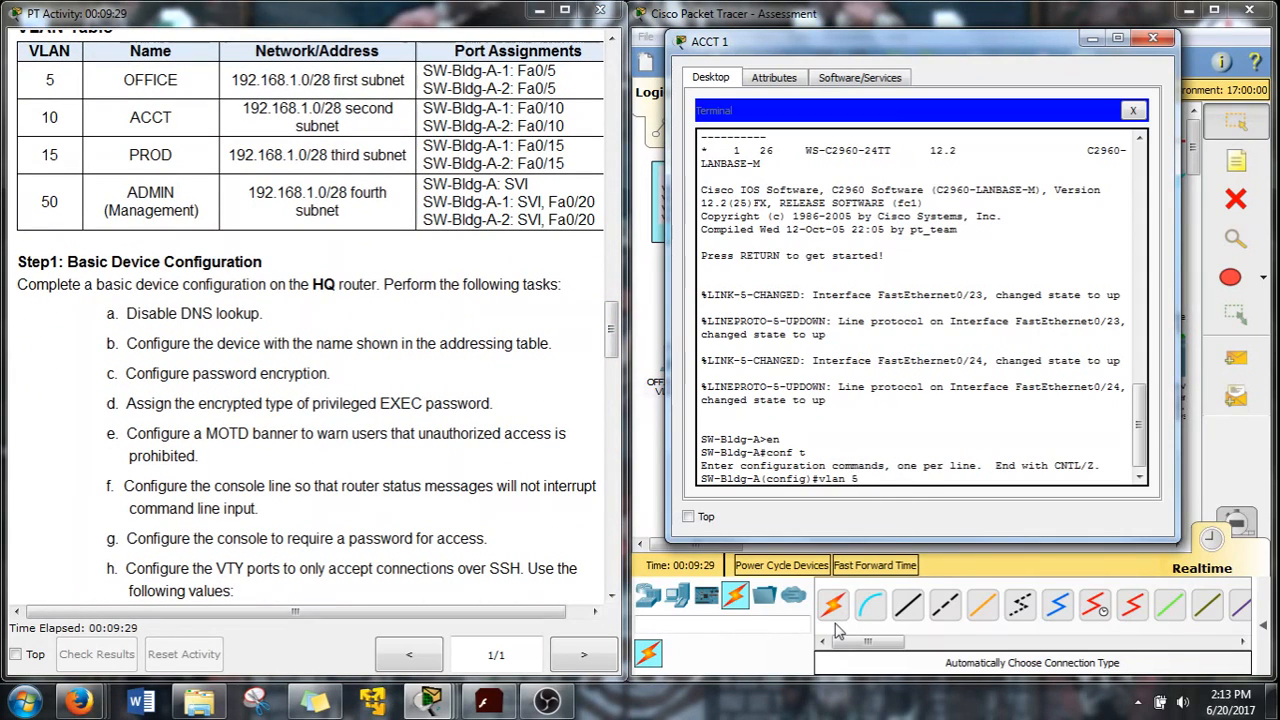
key(Return)
text(name O)
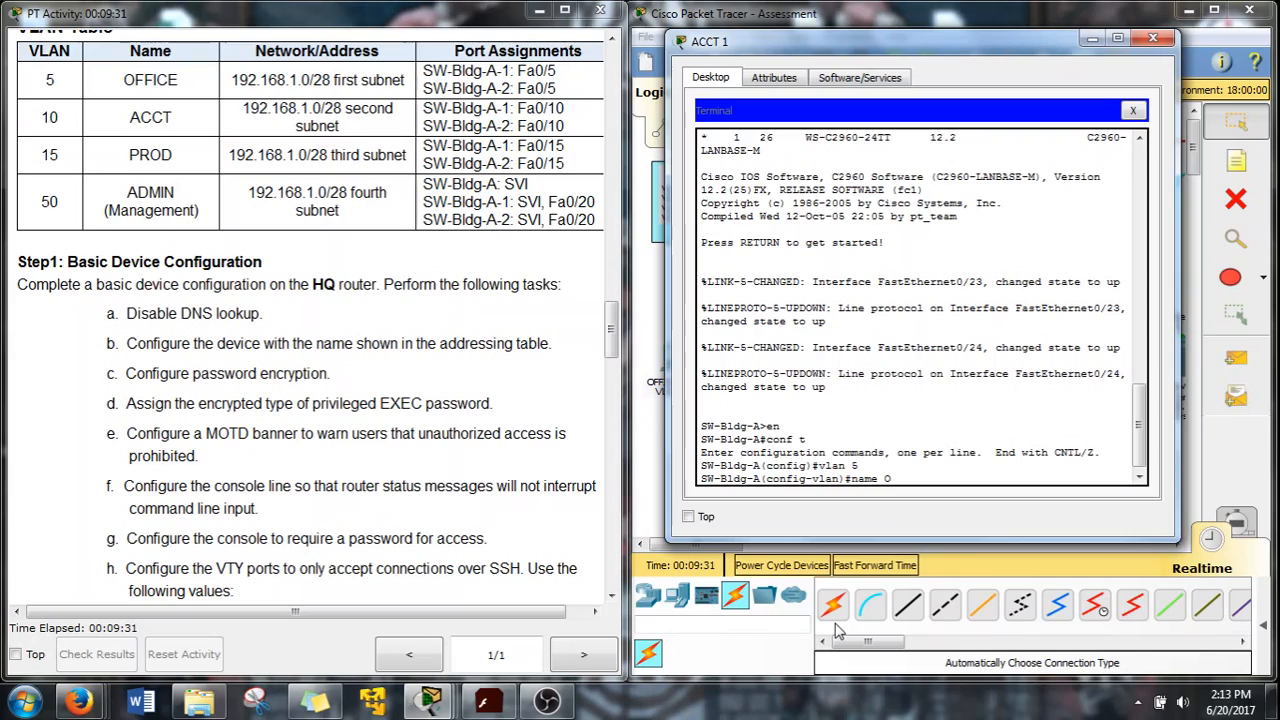
text(FFICE)
key(Return)
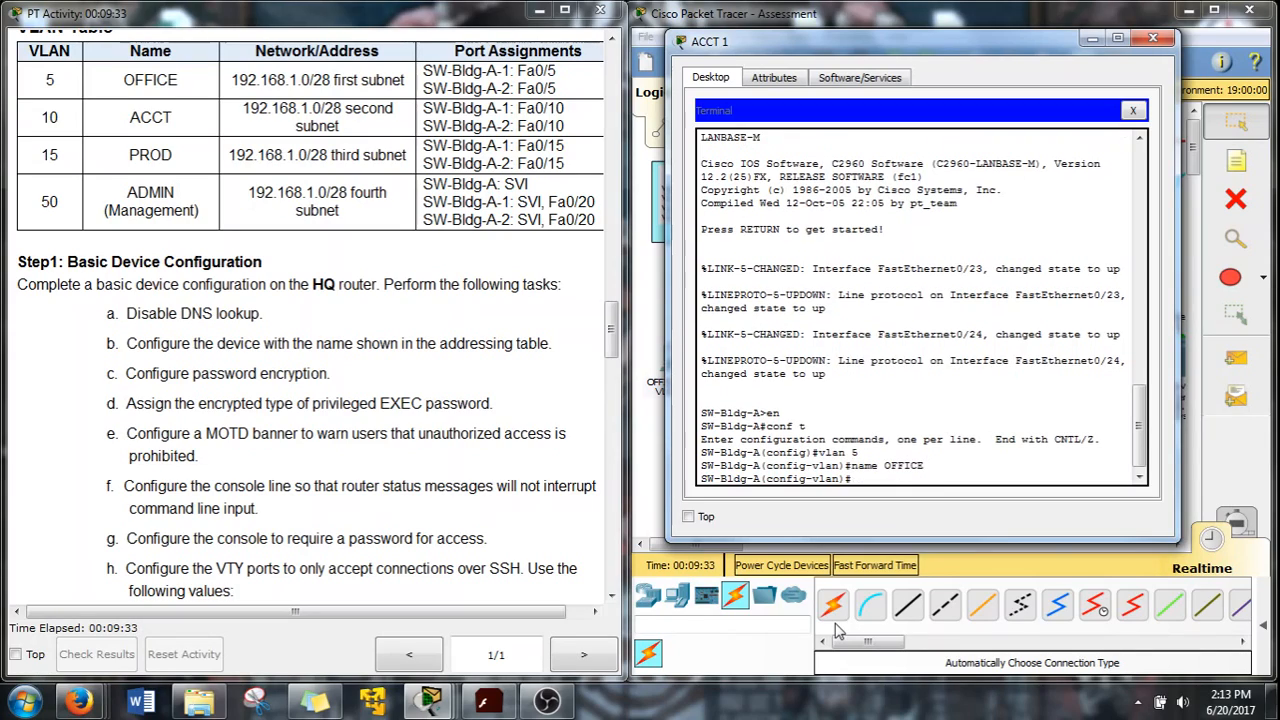
text(vlan )
text(19)
text(0)
key(Return)
text(nam)
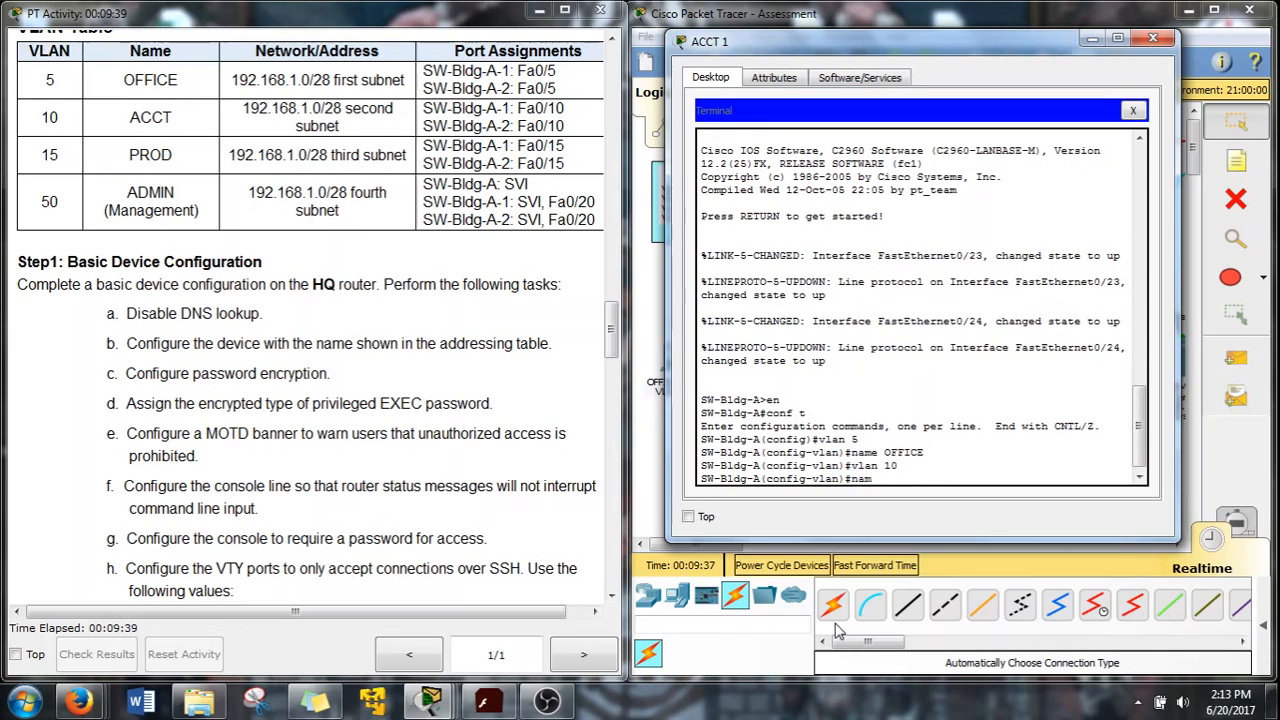
text(e ACCT)
key(Return)
Create VLAN 15 named PROD and VLAN 50 named ADMIN, then exit VLAN configuration
click(838, 630)
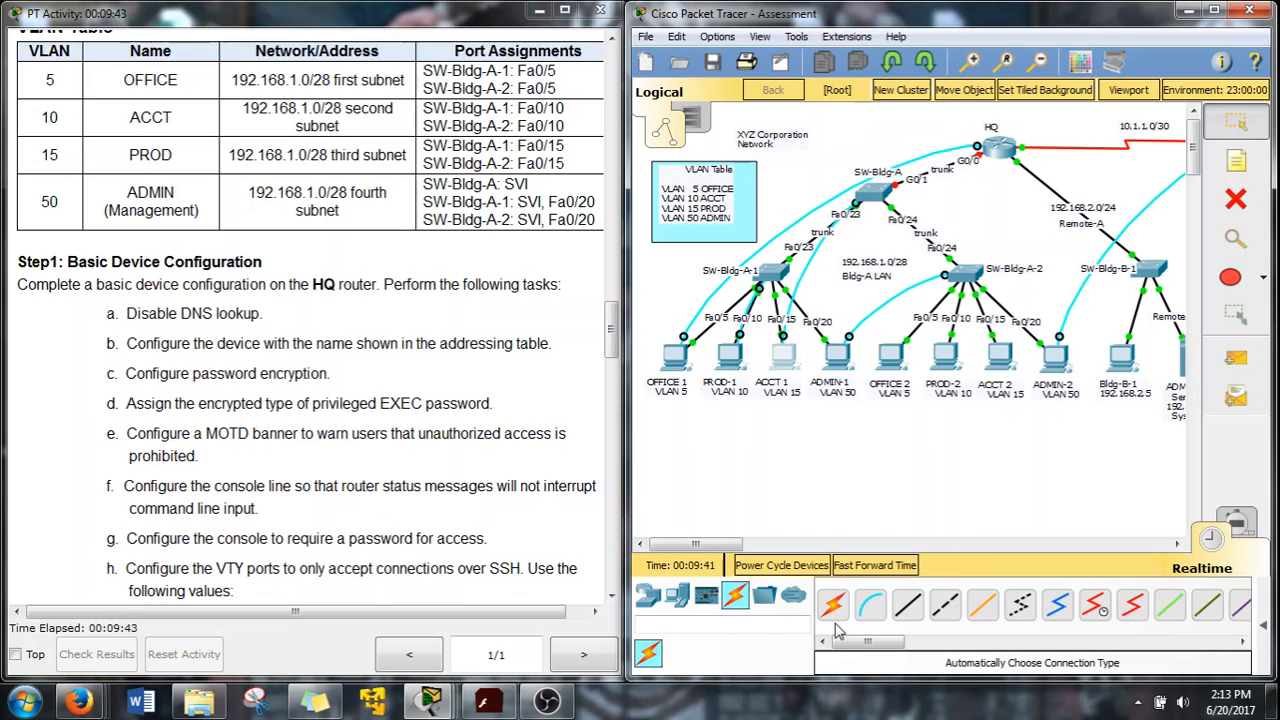
click(785, 362)
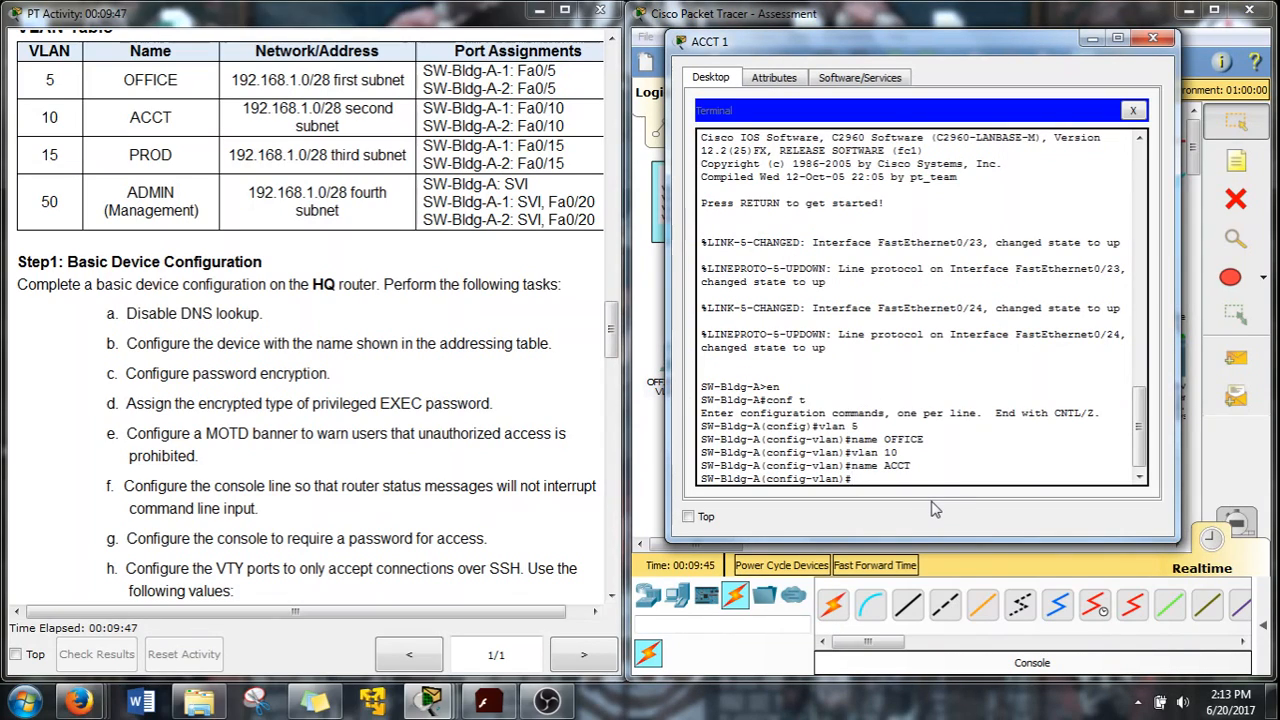
key(XF86TouchpadToggle)
text(vlan 15)
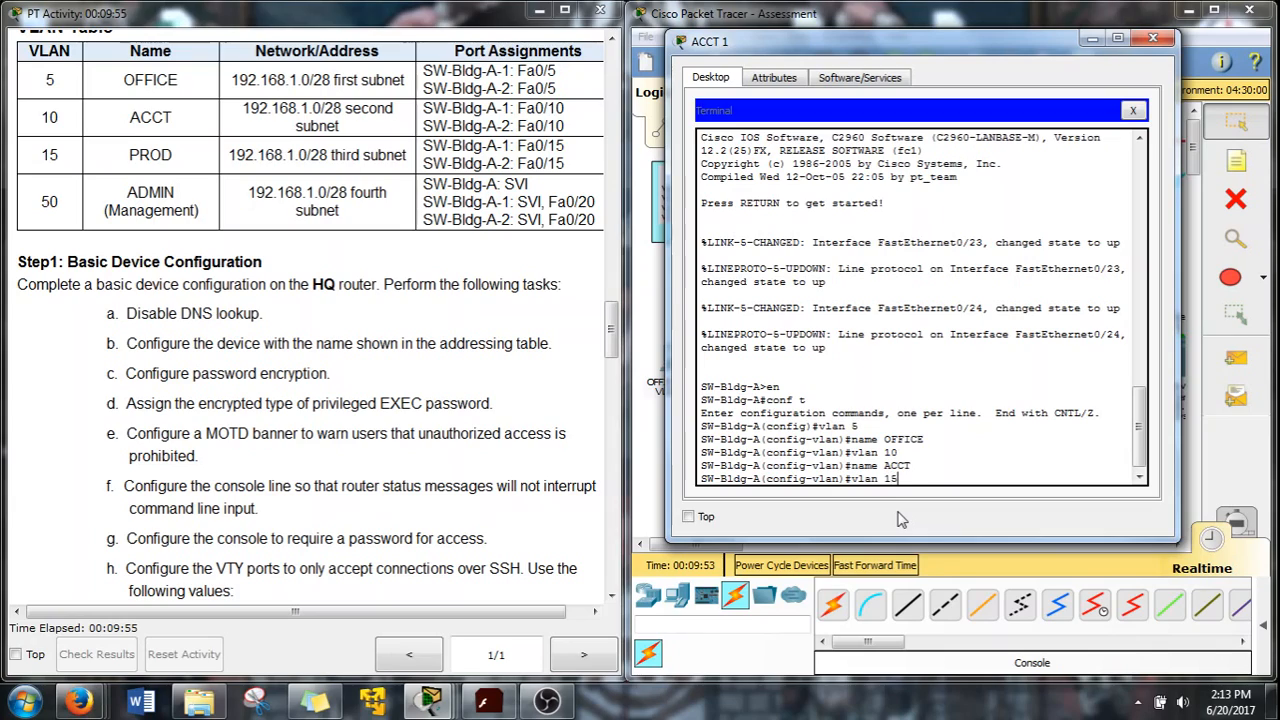
key(Return)
text(name PRO)
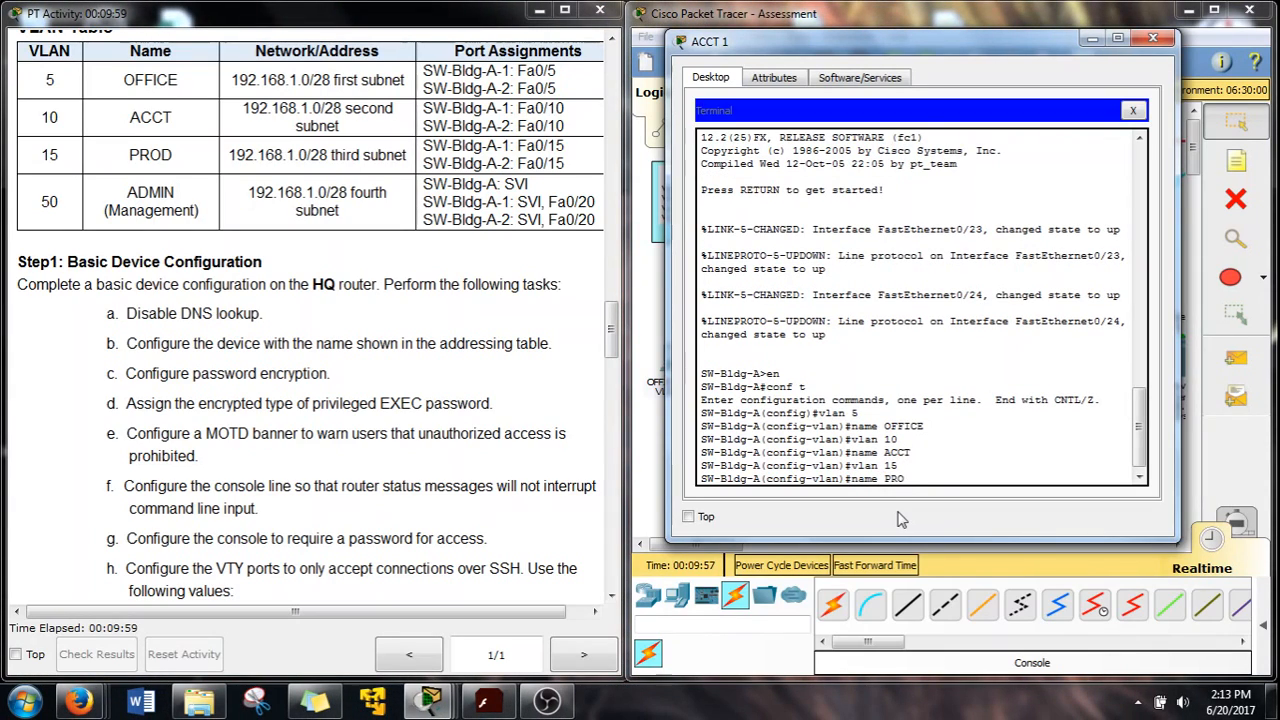
text(D)
key(Return)
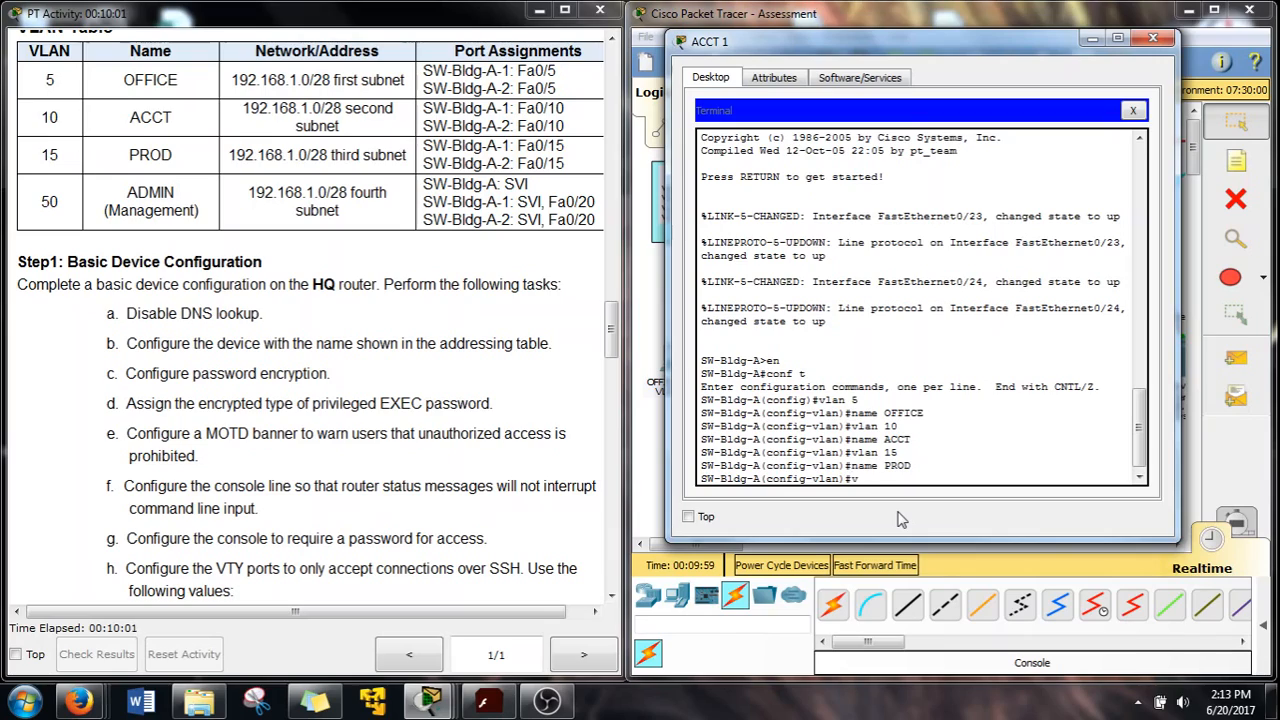
text(vlan 50)
key(Return)
text(name)
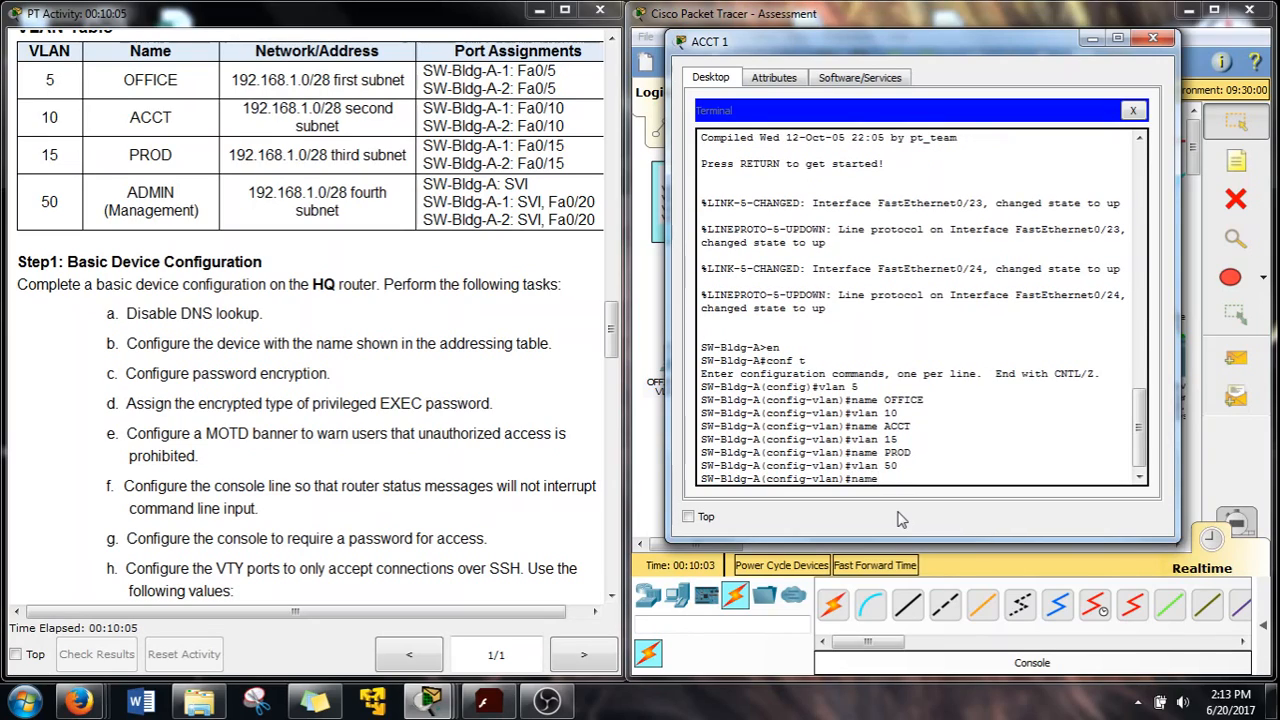
text( ADMIN)
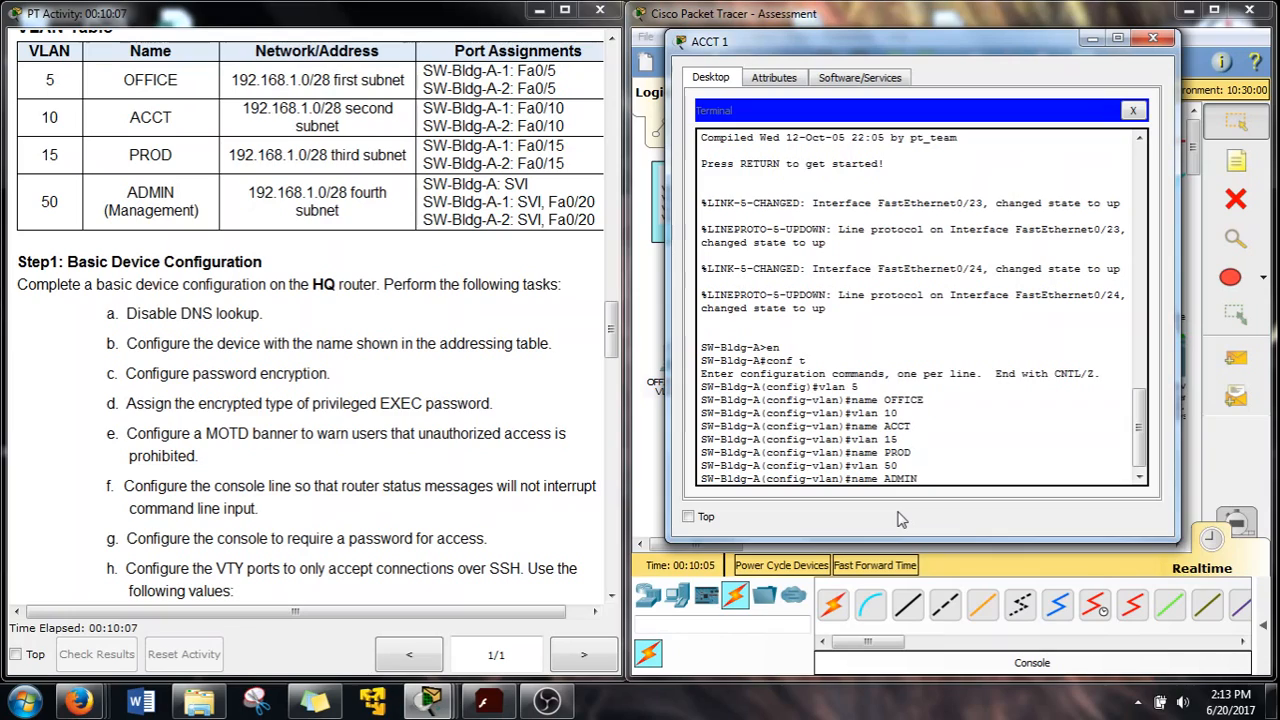
key(Return)
text(e)
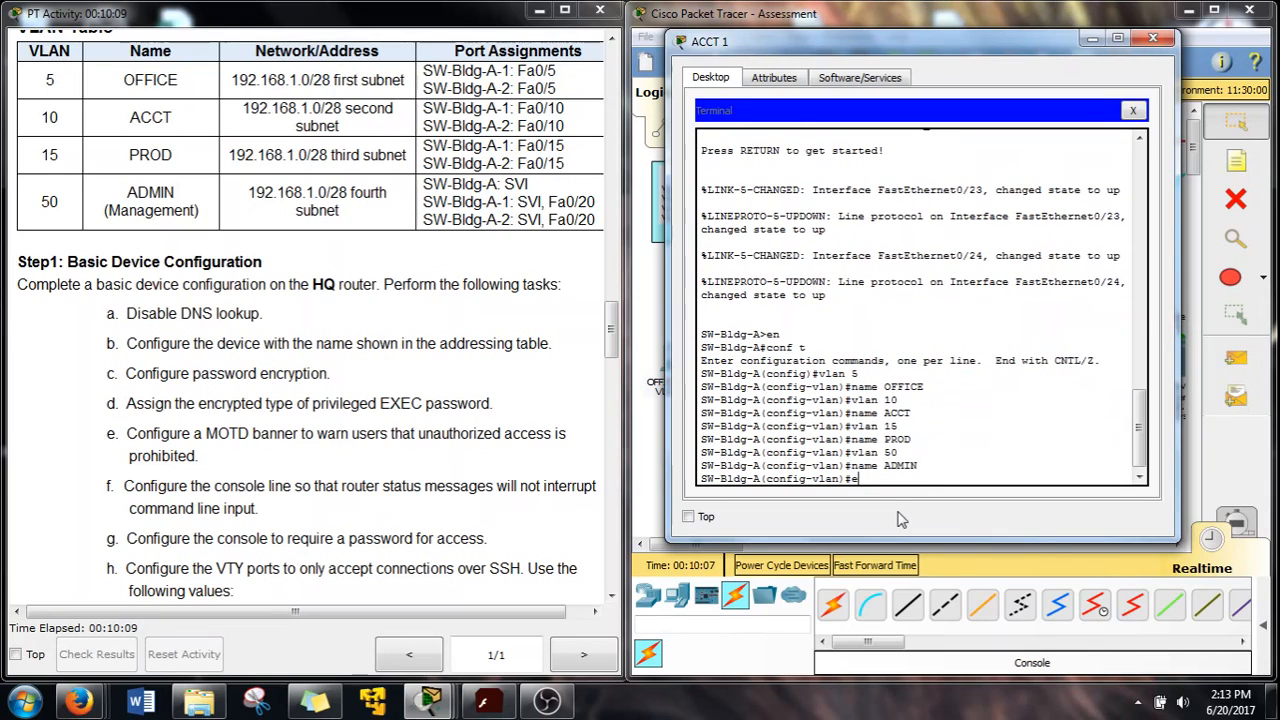
text(xit)
key(Return)
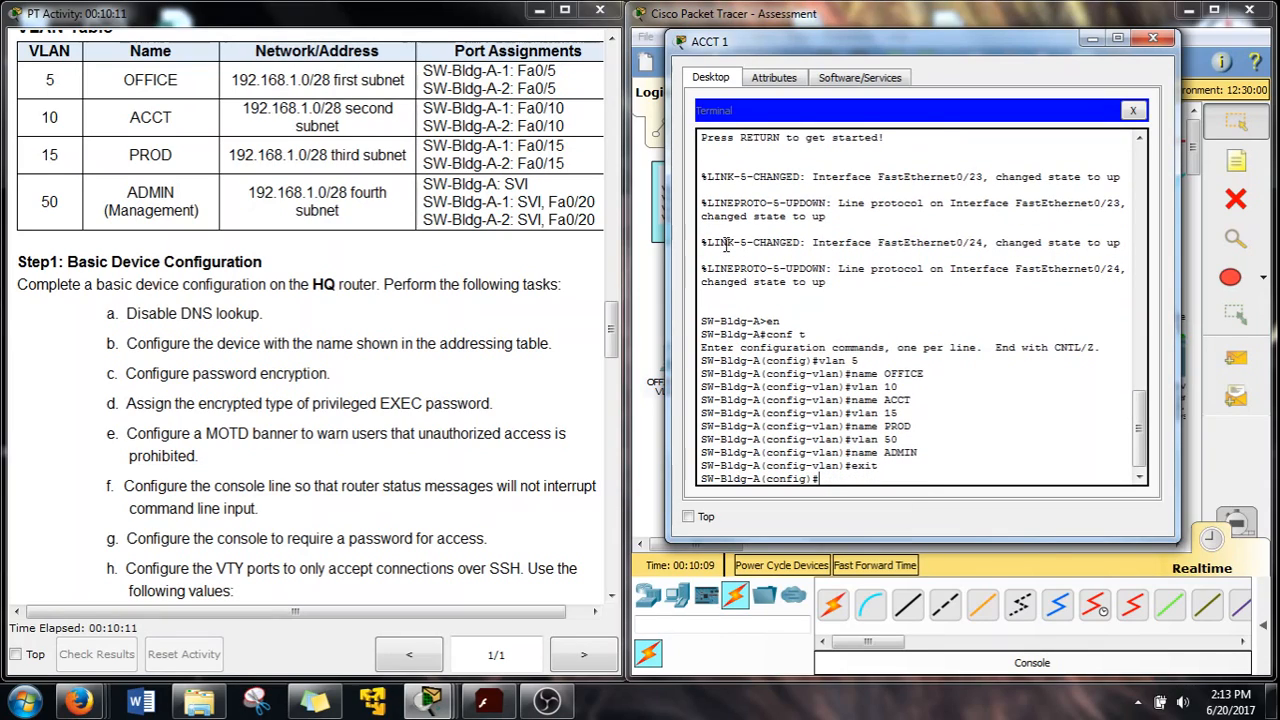
drag(1087, 42, 1048, 43)
Connect PROD-1's terminal to SW-Bldg-A-1 and enter global configuration mode
click(1052, 40)
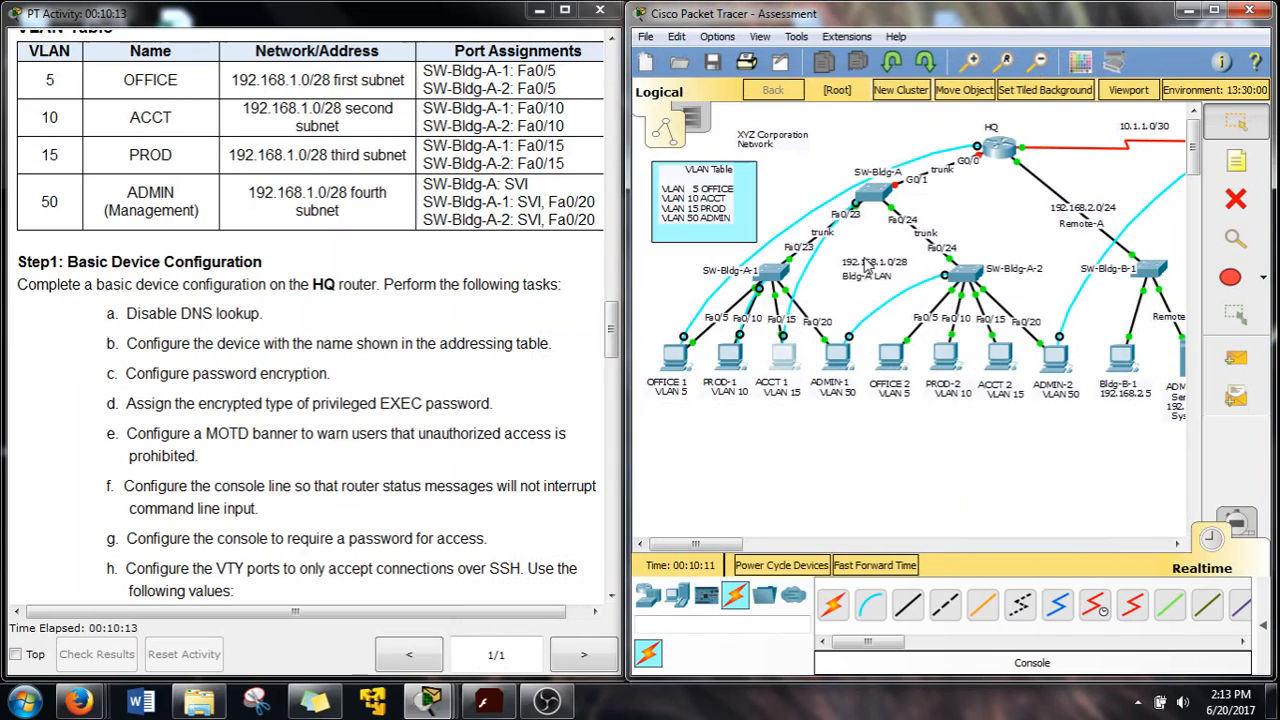
click(726, 368)
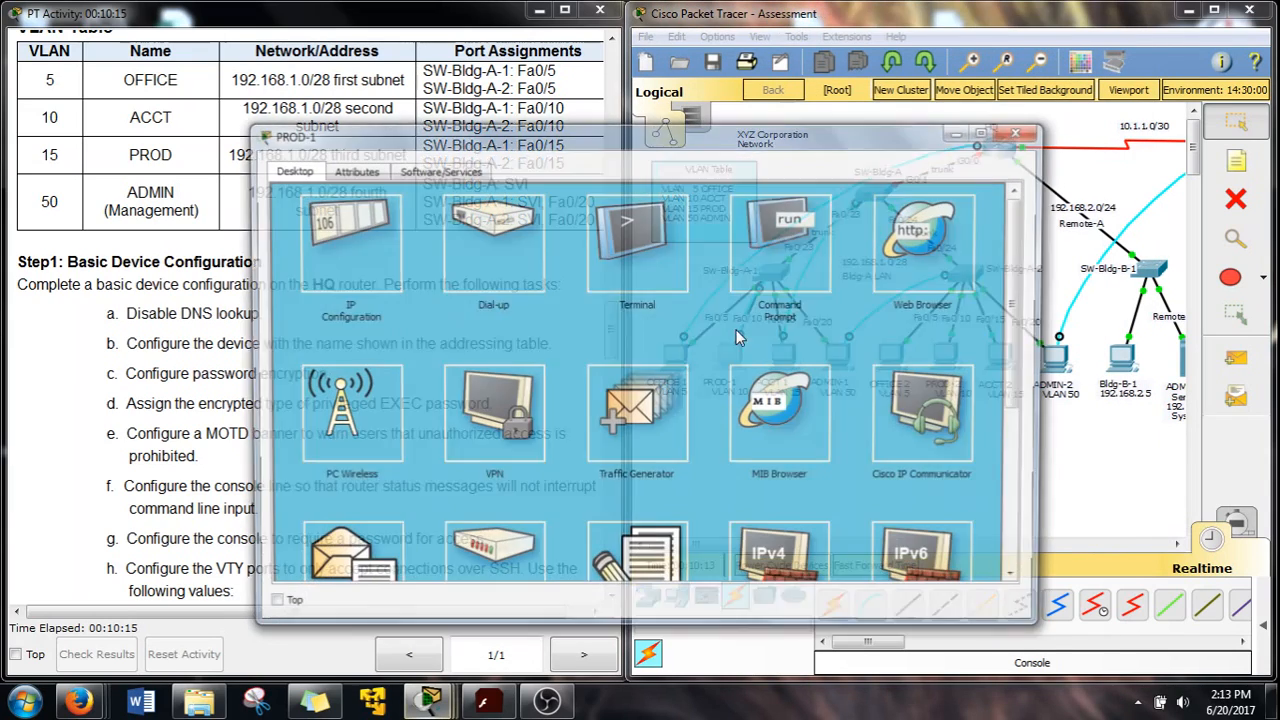
click(637, 243)
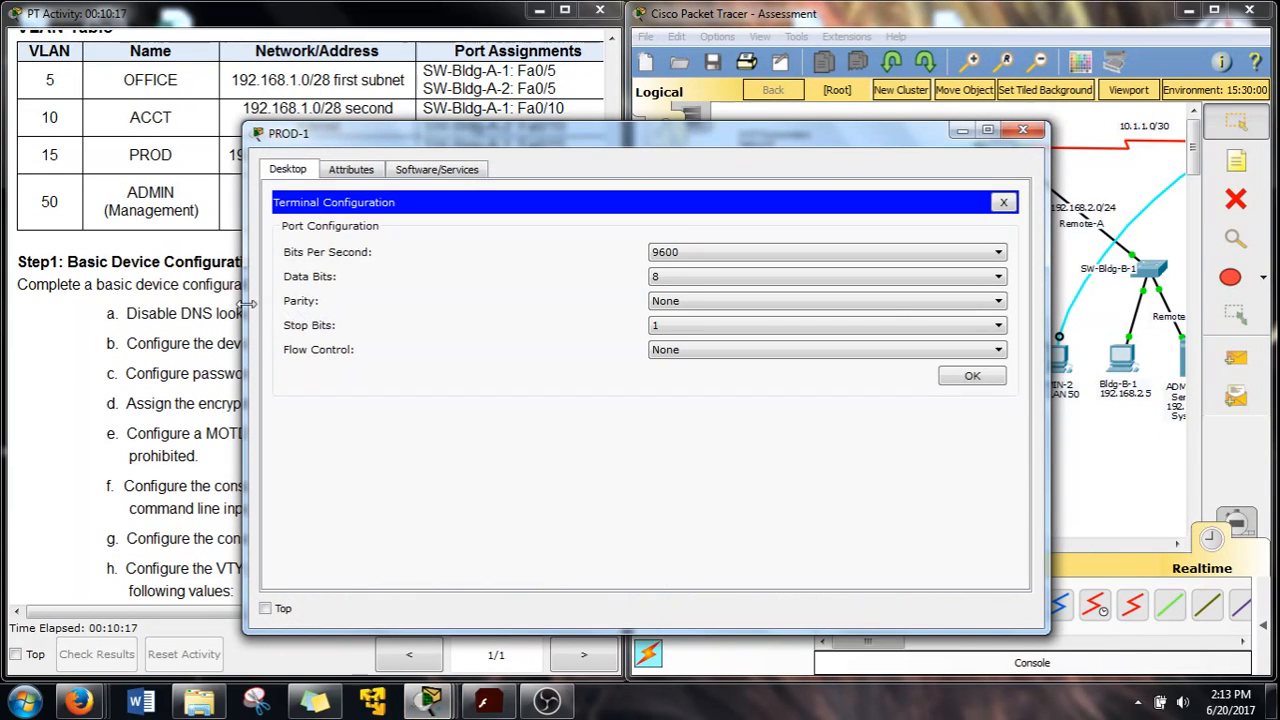
drag(243, 305, 422, 305)
click(971, 375)
drag(718, 121, 934, 50)
key(Return)
text(en)
key(Return)
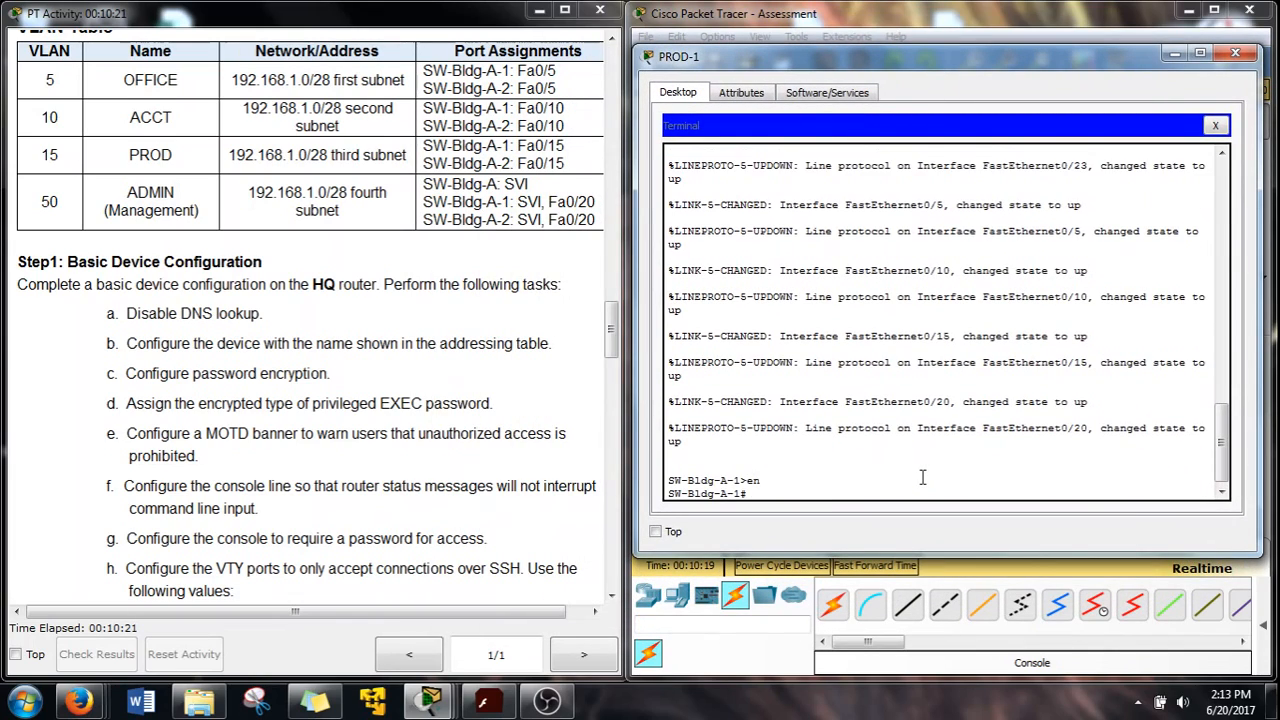
text(con ft)
key(Return)
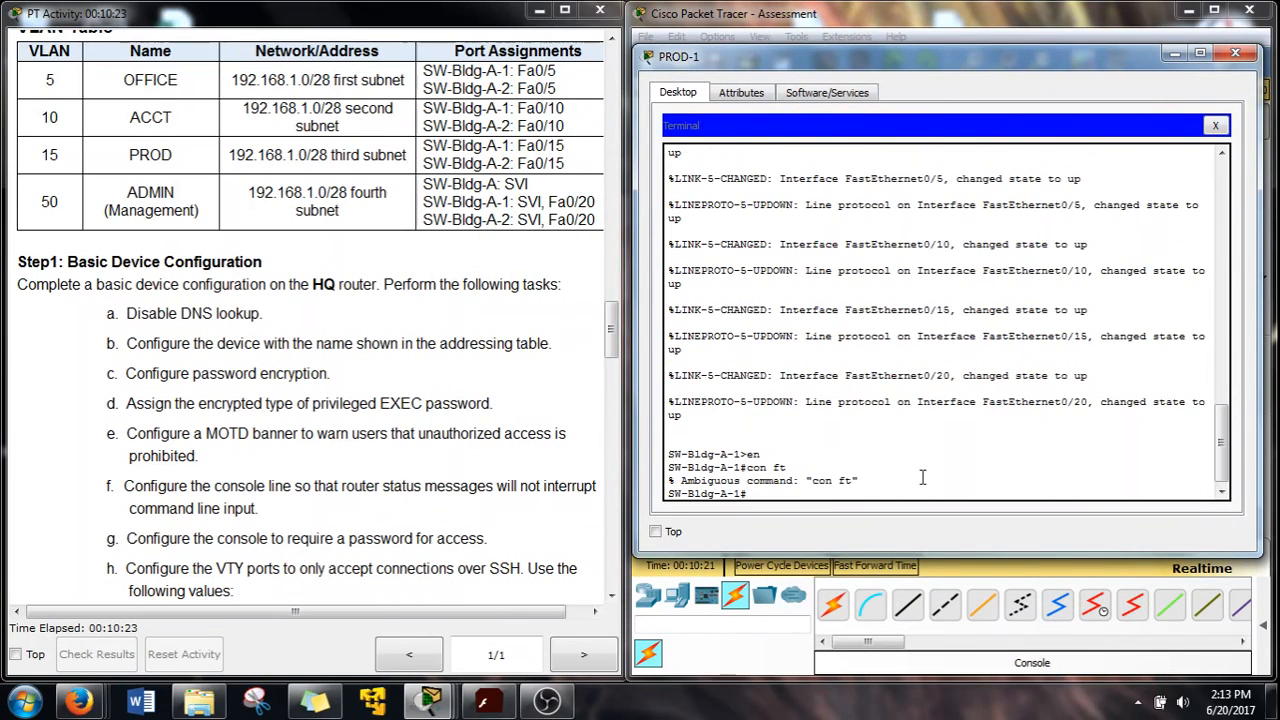
text(conf t)
key(Return)
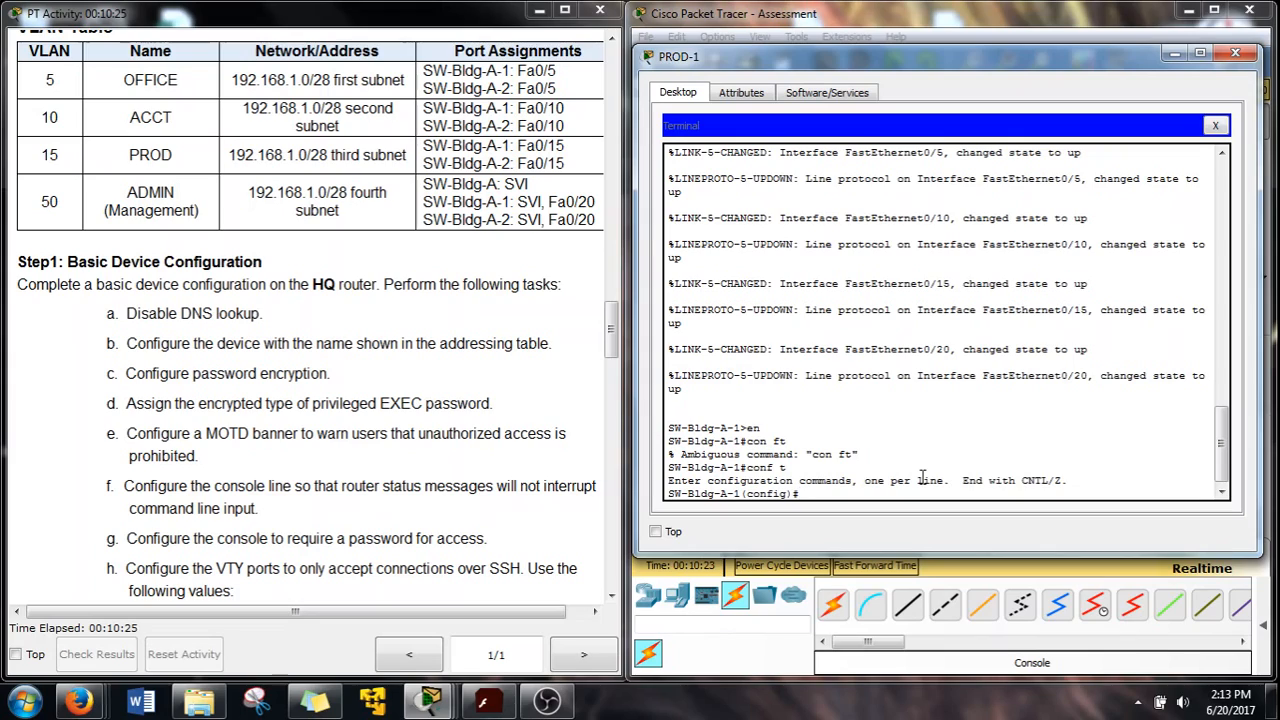
Create VLAN 5 named OFF and attempt VLAN 10 named ACCT, which is rejected
text(v)
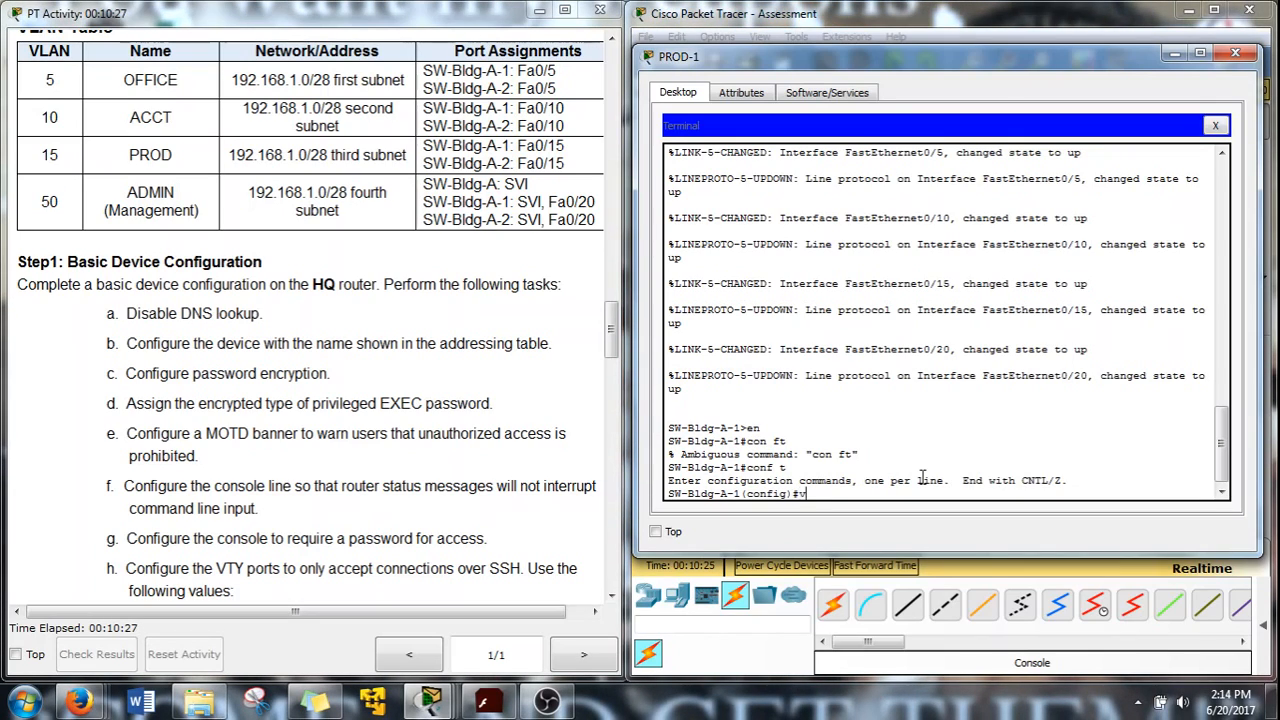
text(lan 5)
key(Return)
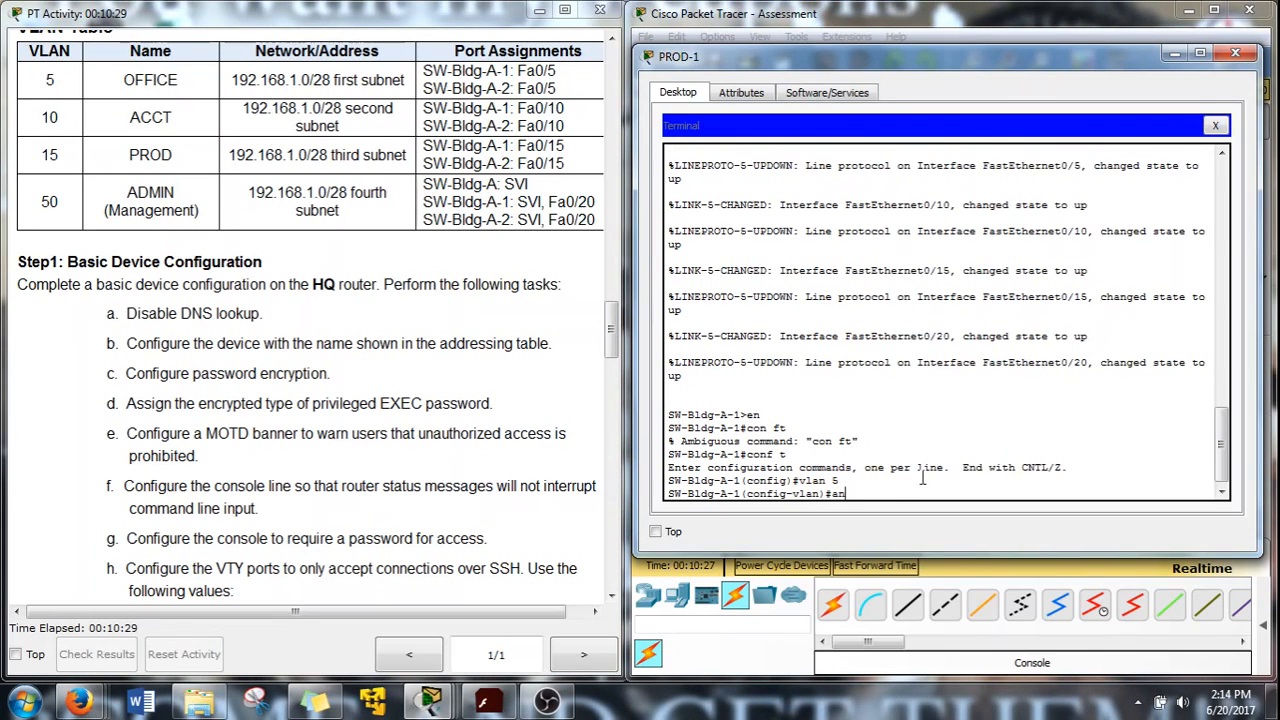
text(name OFFICE)
key(Return)
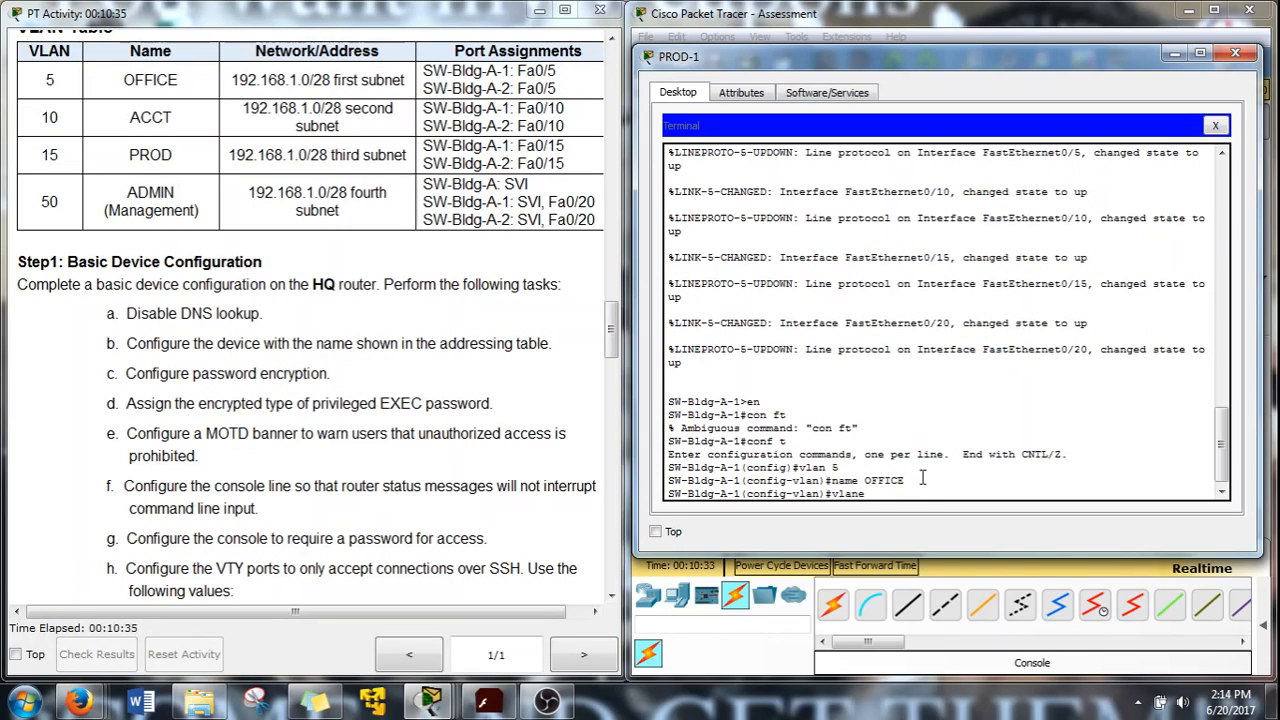
text(vlane 10)
key(Return)
text(name ACCT)
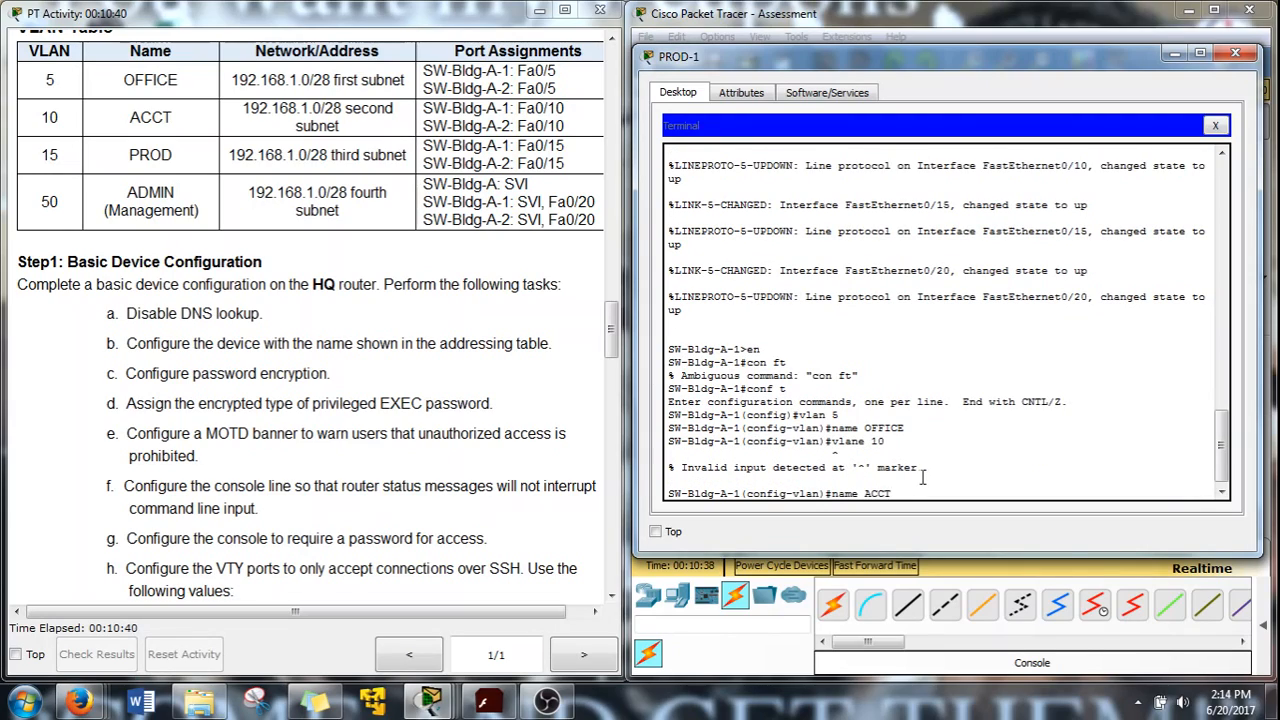
key(Return)
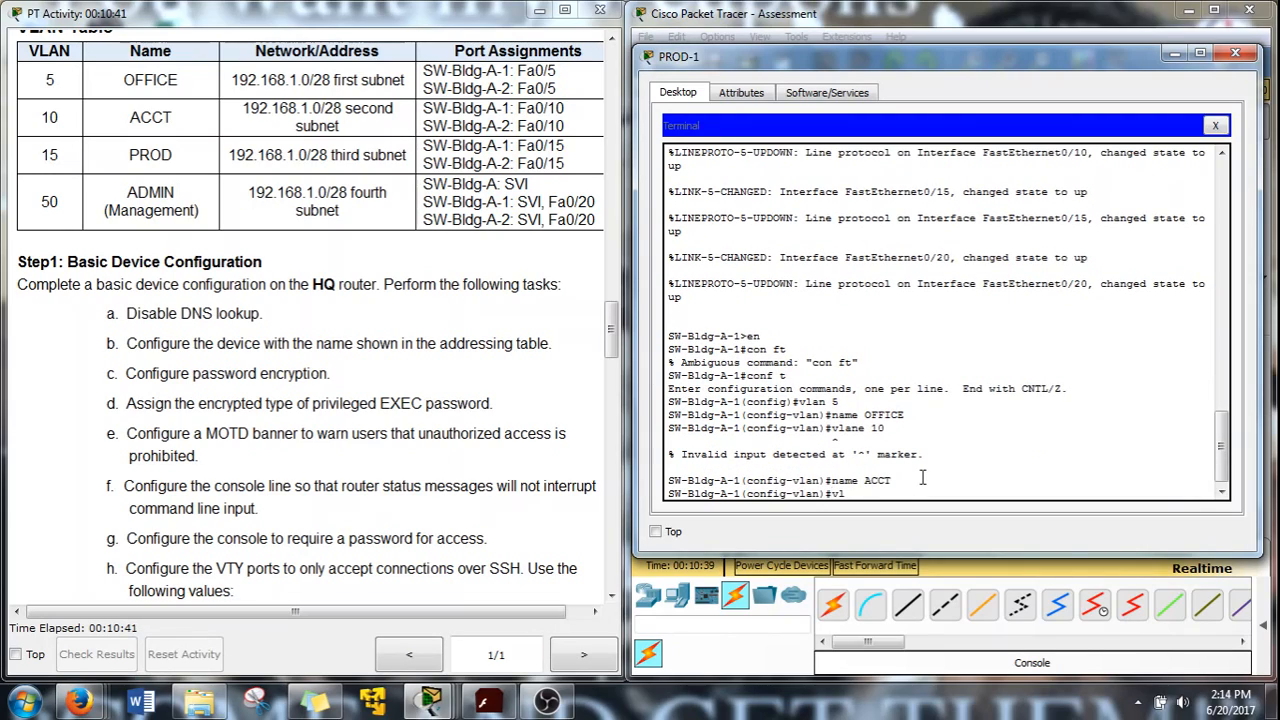
Create VLAN 15 named PROD and VLAN 50 named ADMIN, then exit
key(Return)
text(name)
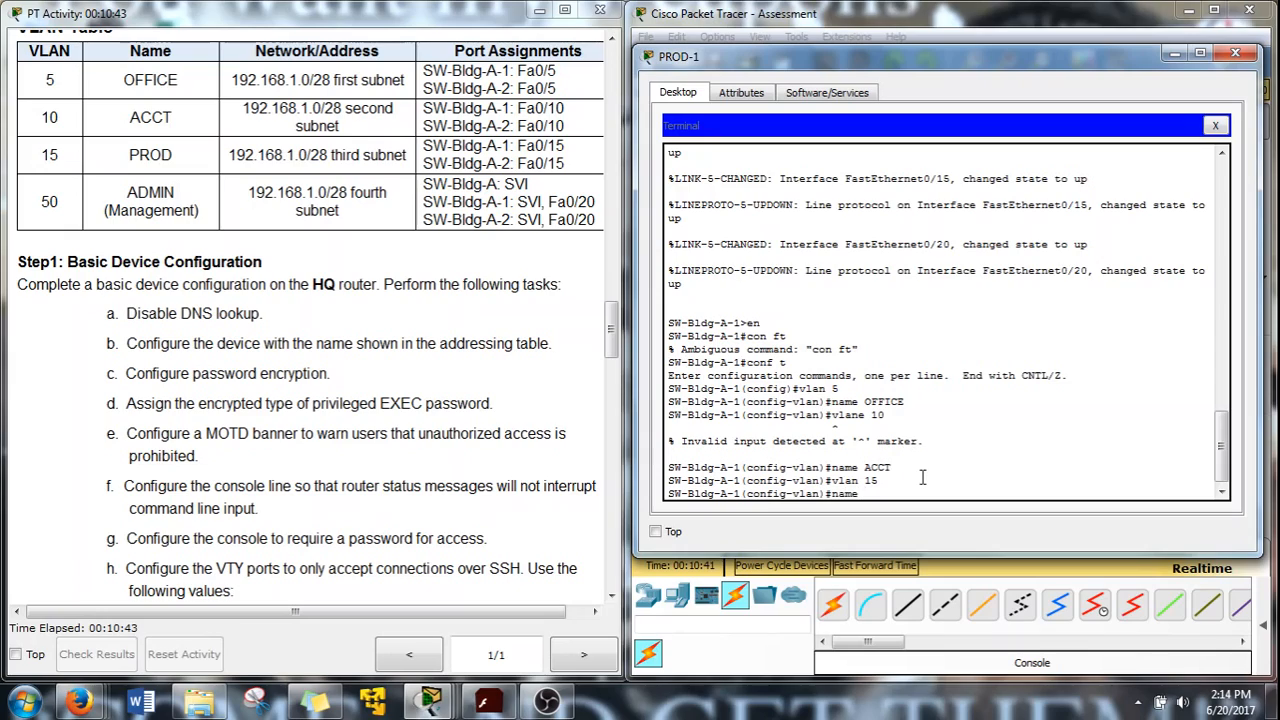
text( PROD)
key(Return)
text(vlan )
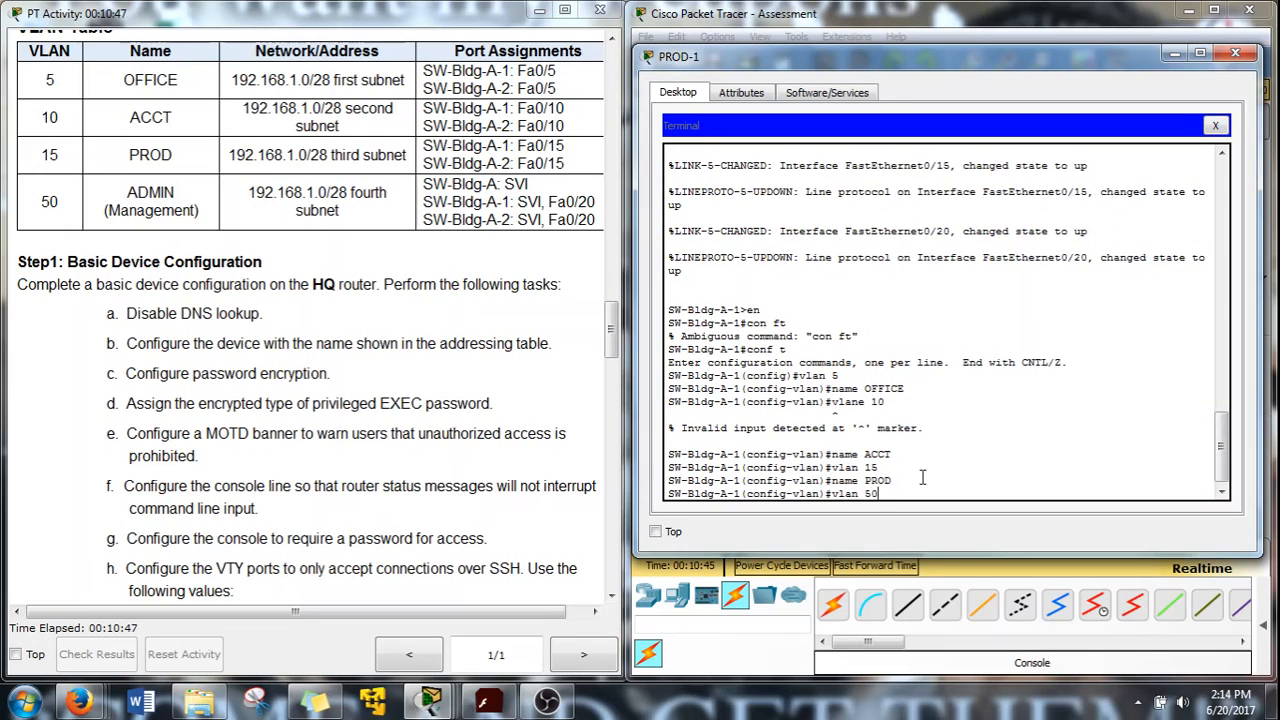
text(50)
key(Return)
text(name ADM)
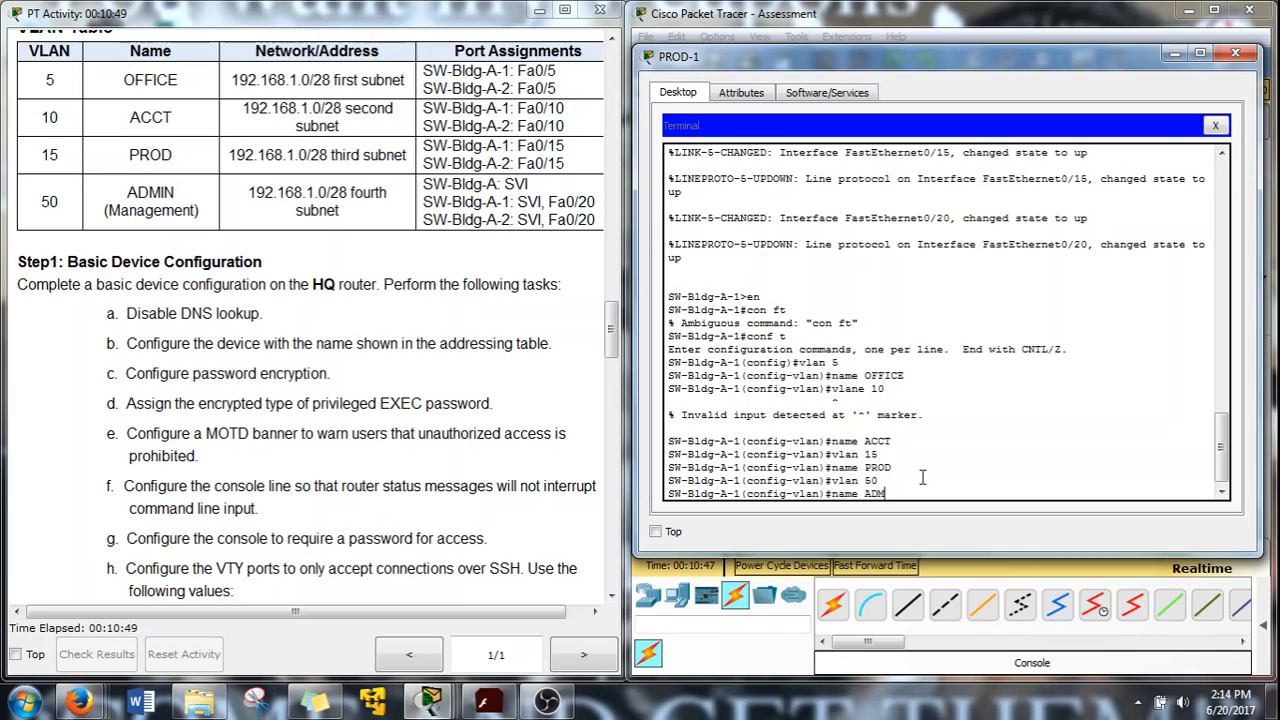
text(IN)
key(Return)
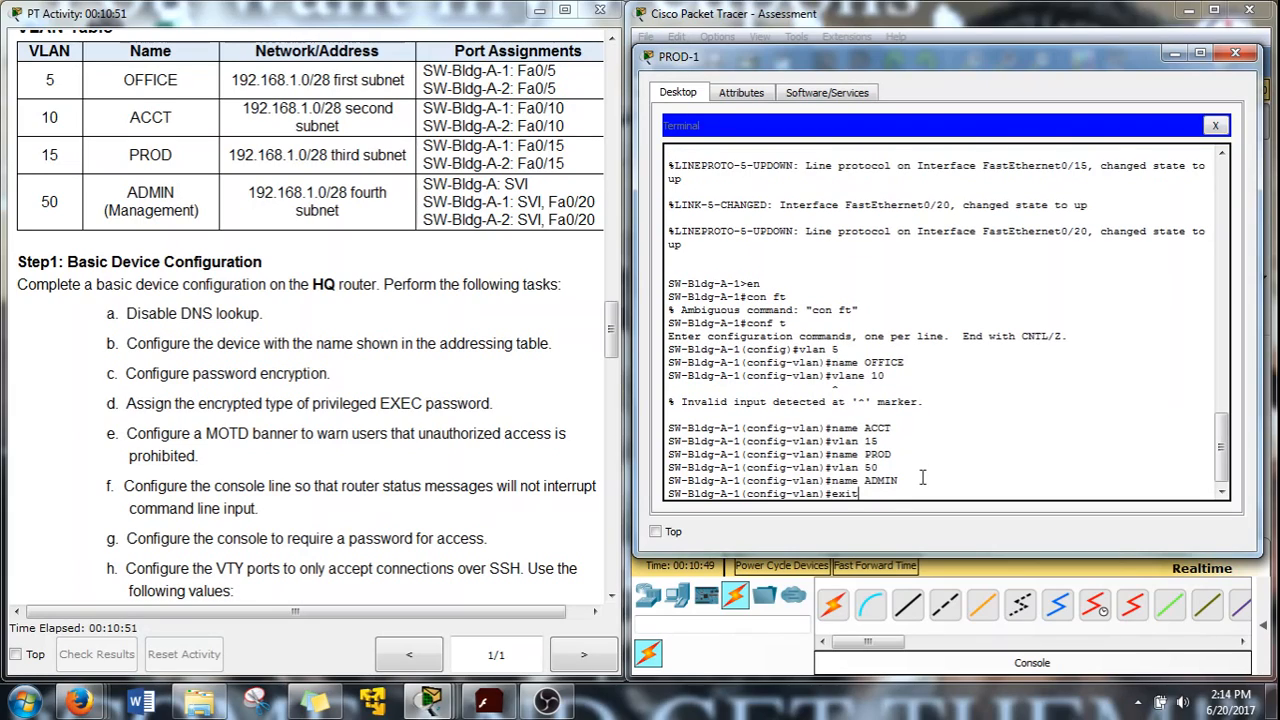
text(exit)
key(Return)
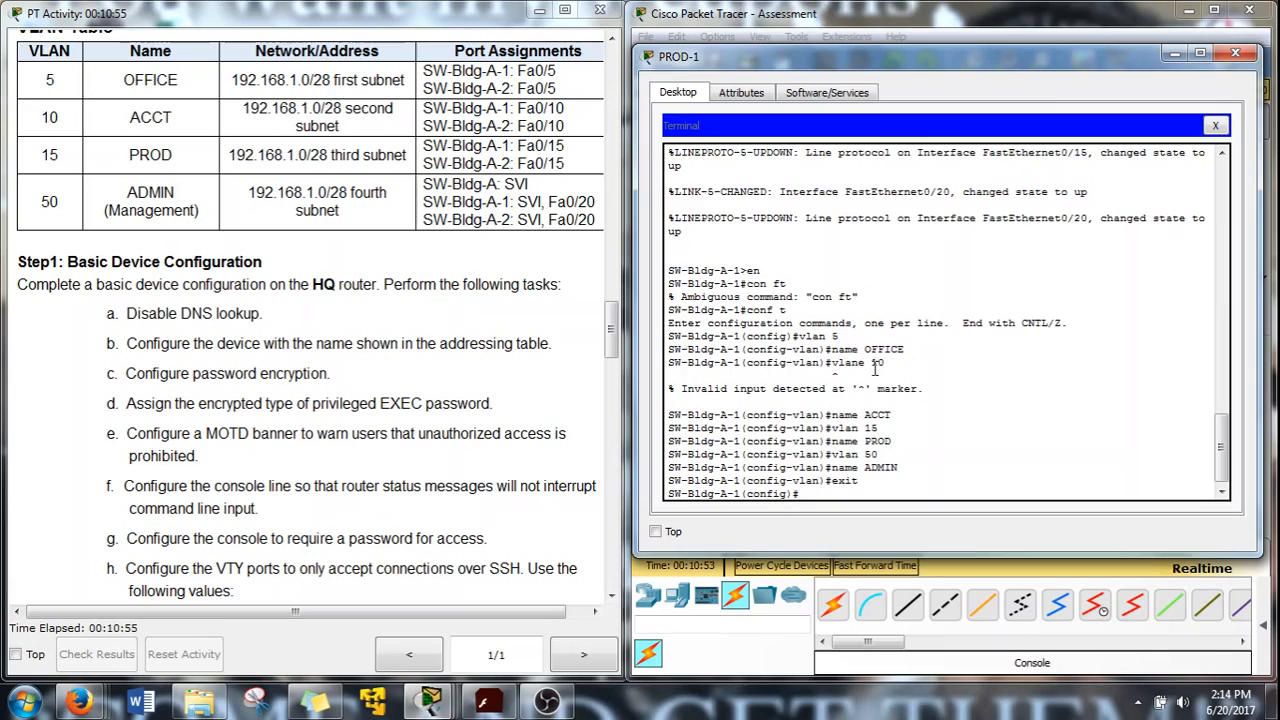
drag(886, 363, 848, 368)
click(849, 367)
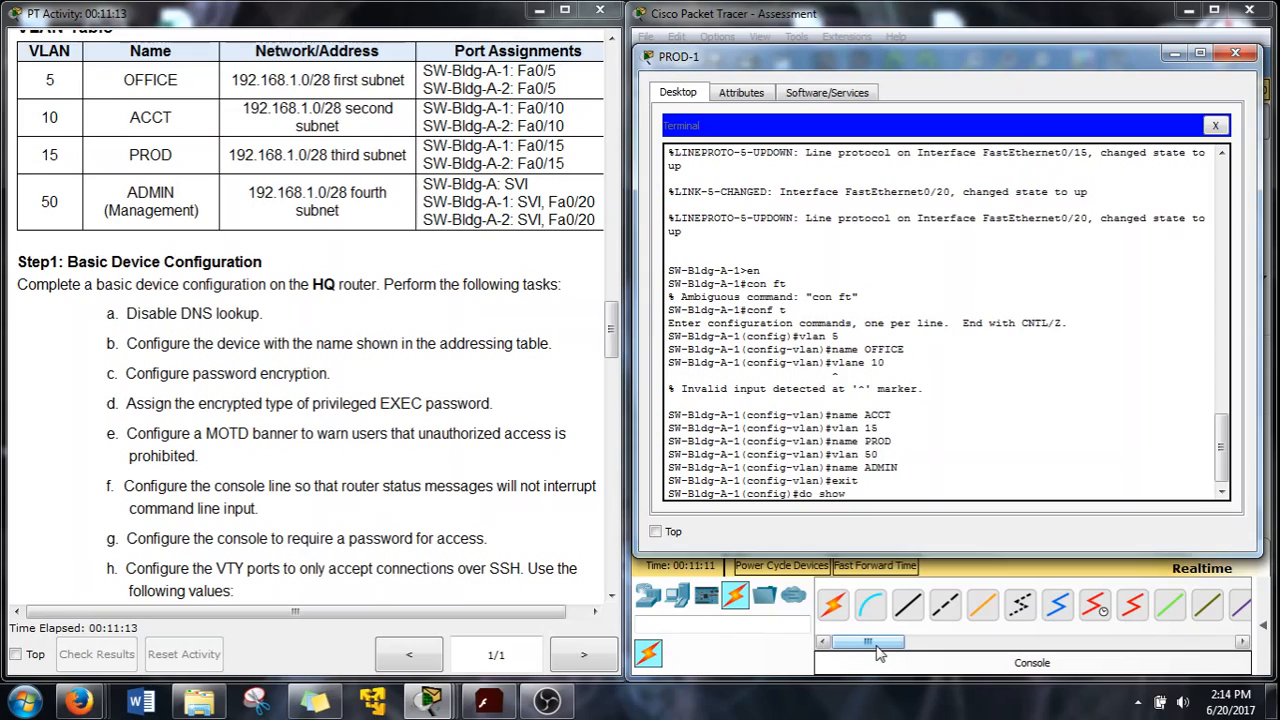
Run do show vlan and page through the listing, spotting VLAN 5's wrong name
text(n)
key(Return)
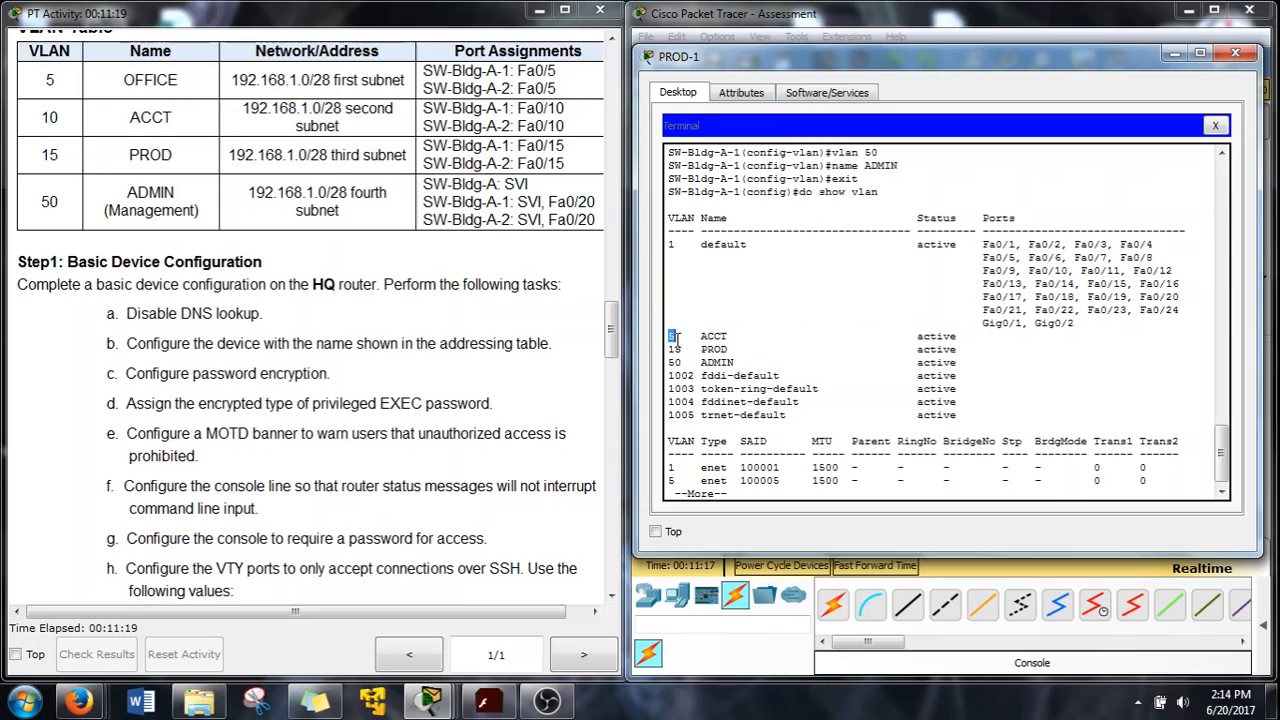
drag(700, 336, 731, 336)
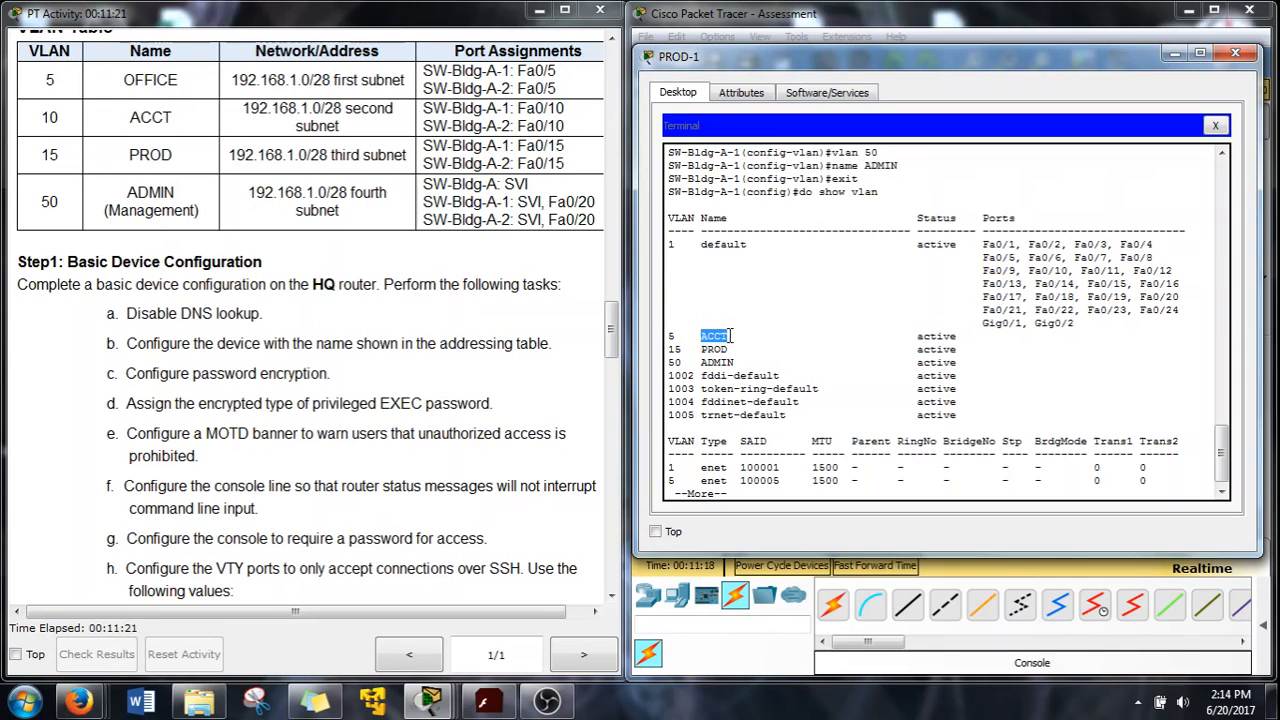
click(763, 495)
key(Return)
key(Return)
key(Return)
key(space)
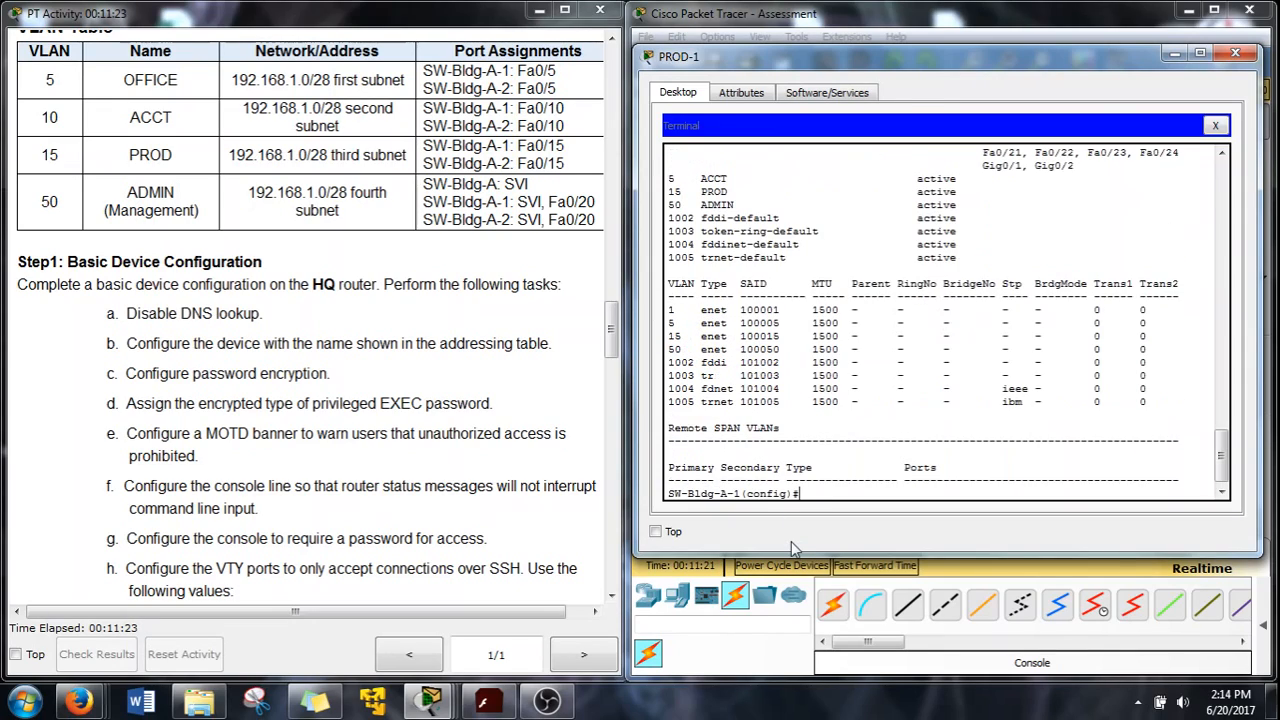
Rename VLAN 5 to OFFICE and create VLAN 10 named ACCT
text(vlan 5)
key(Return)
text(name )
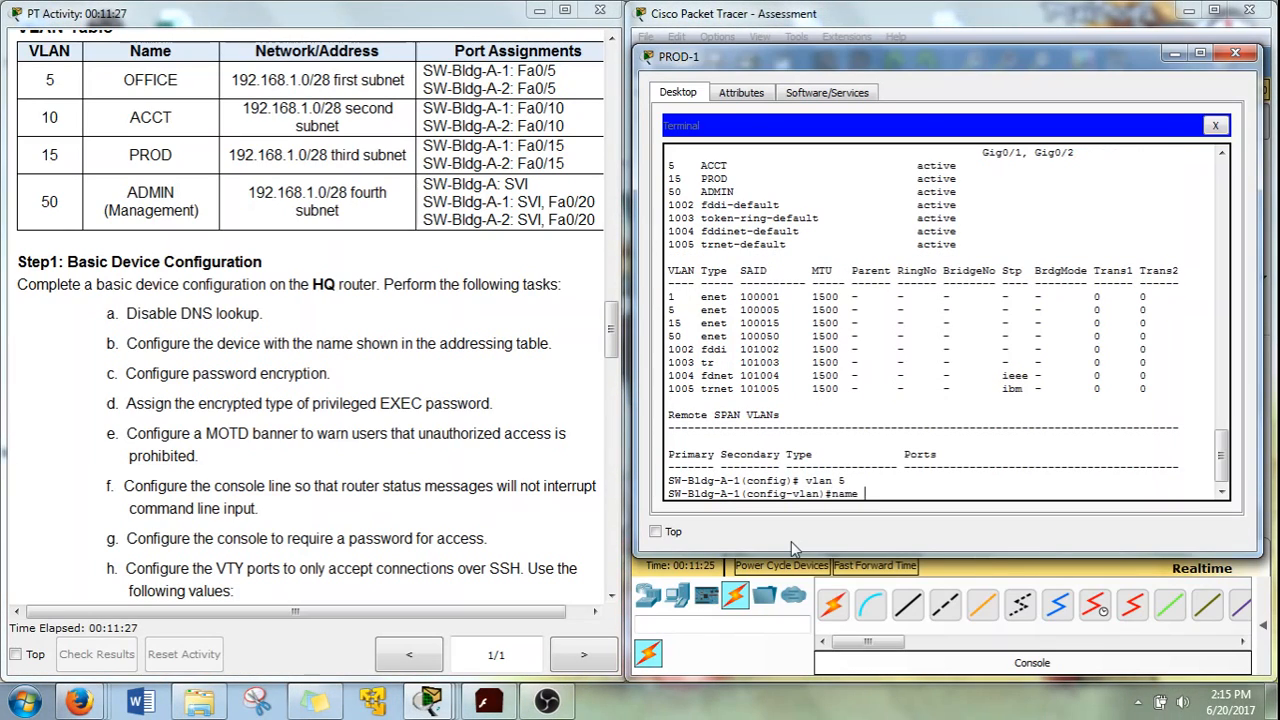
text(OFFICE)
key(Return)
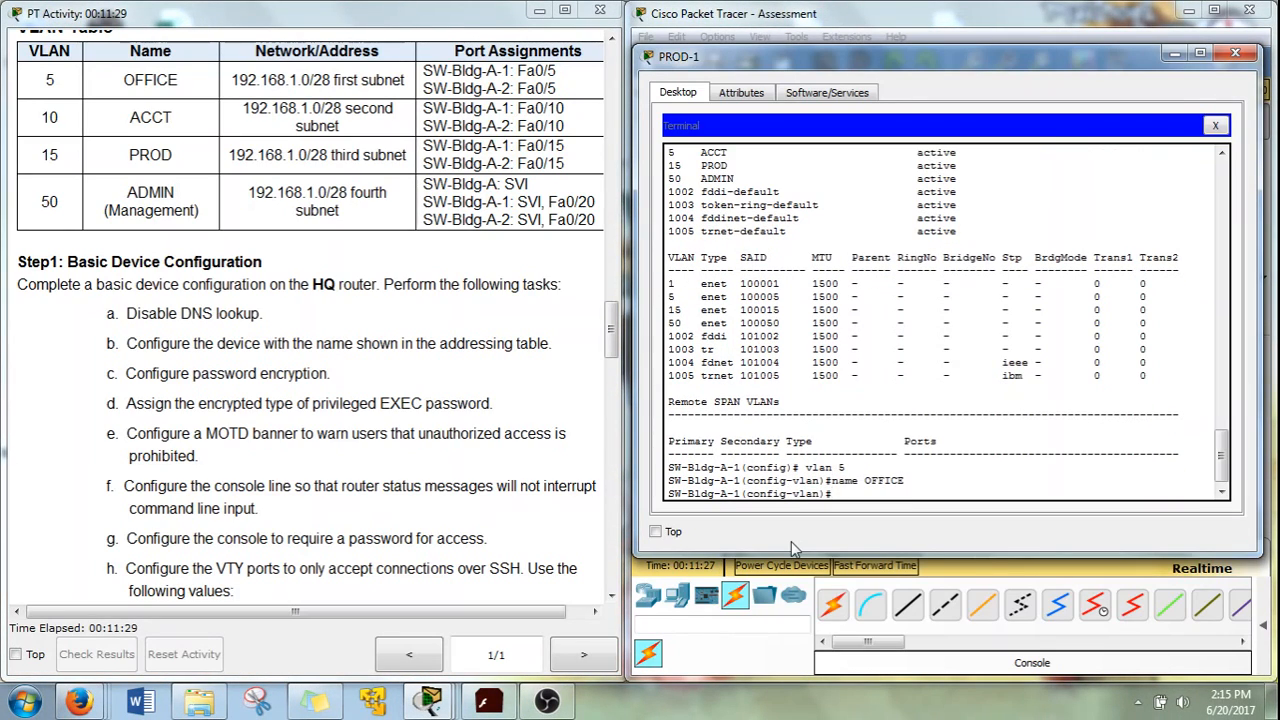
text(vlan 10)
key(Return)
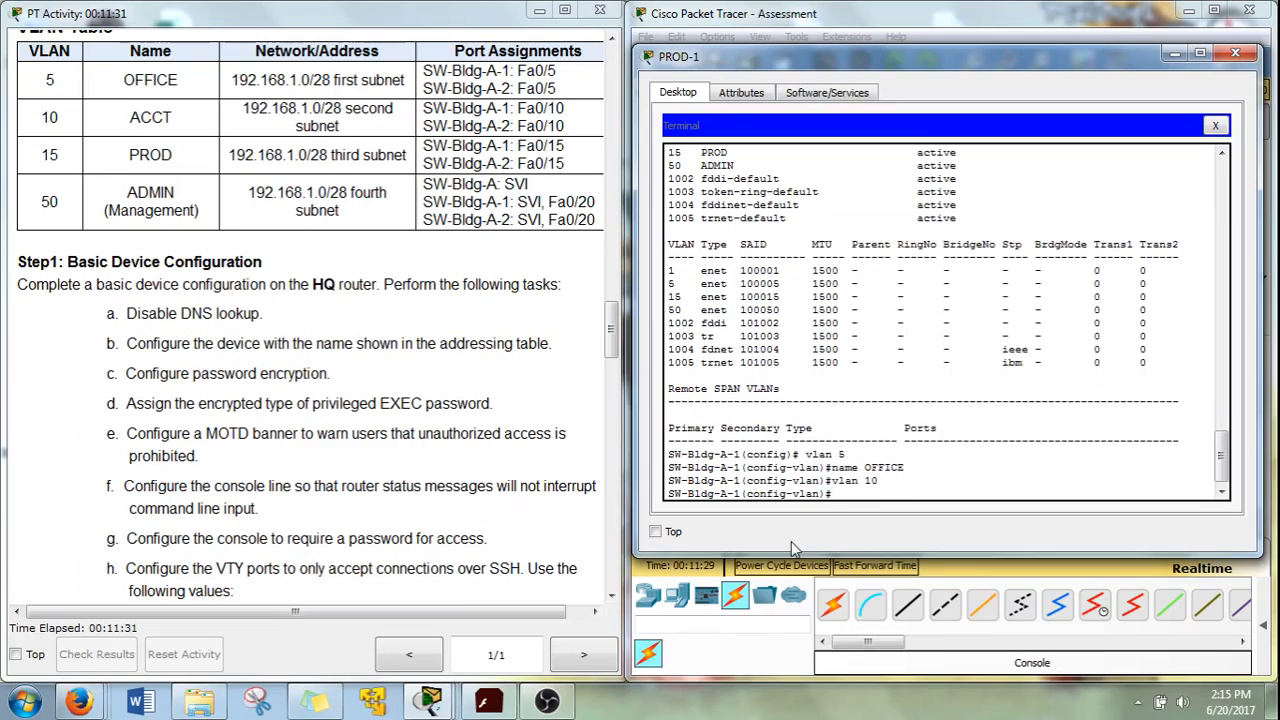
text(name ACCT)
key(Return)
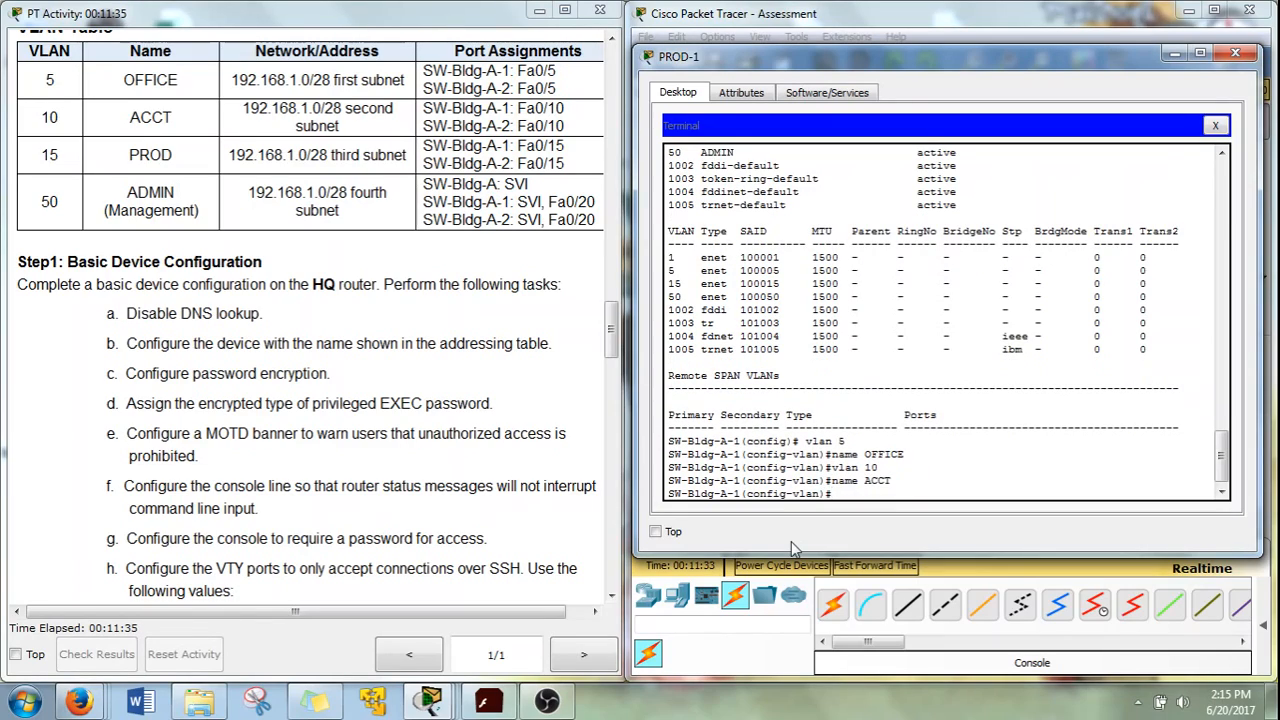
Rerun do show vlan to verify VLANs 5, 10, 15 and 50
key(Up)
key(Up)
key(Up)
key(Up)
key(Up)
key(Return)
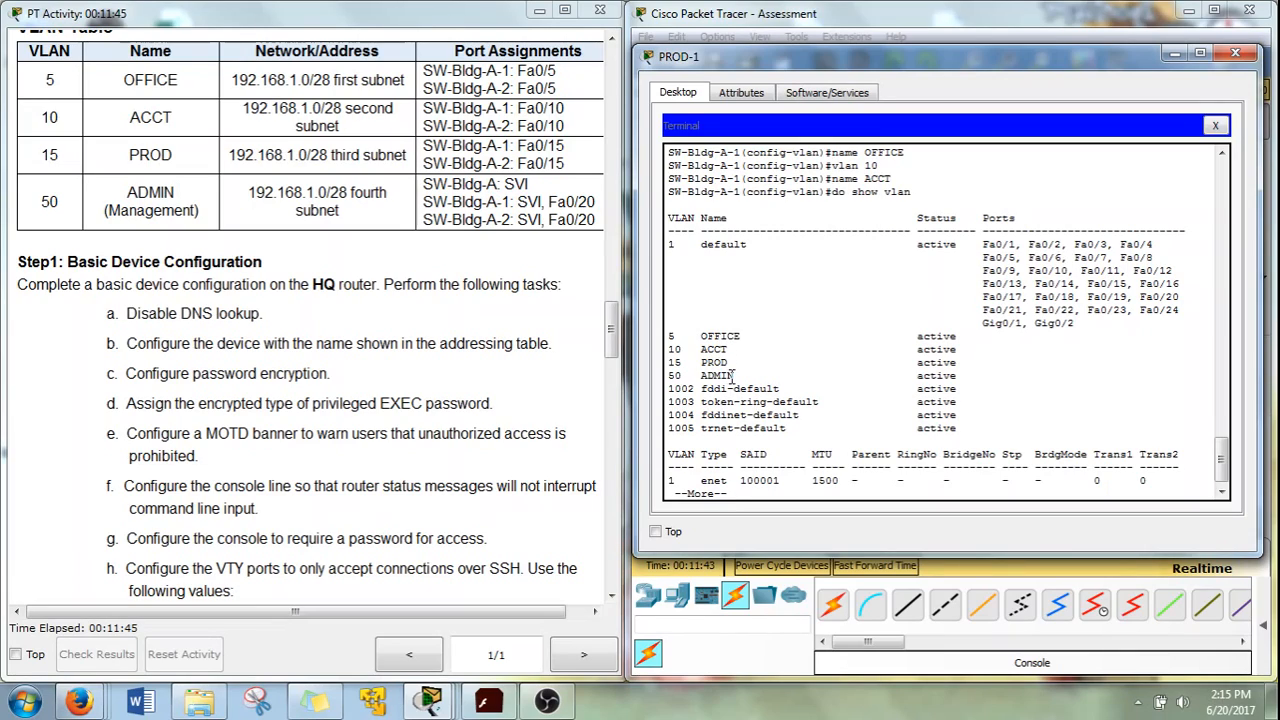
scroll(750, 438, down, 1)
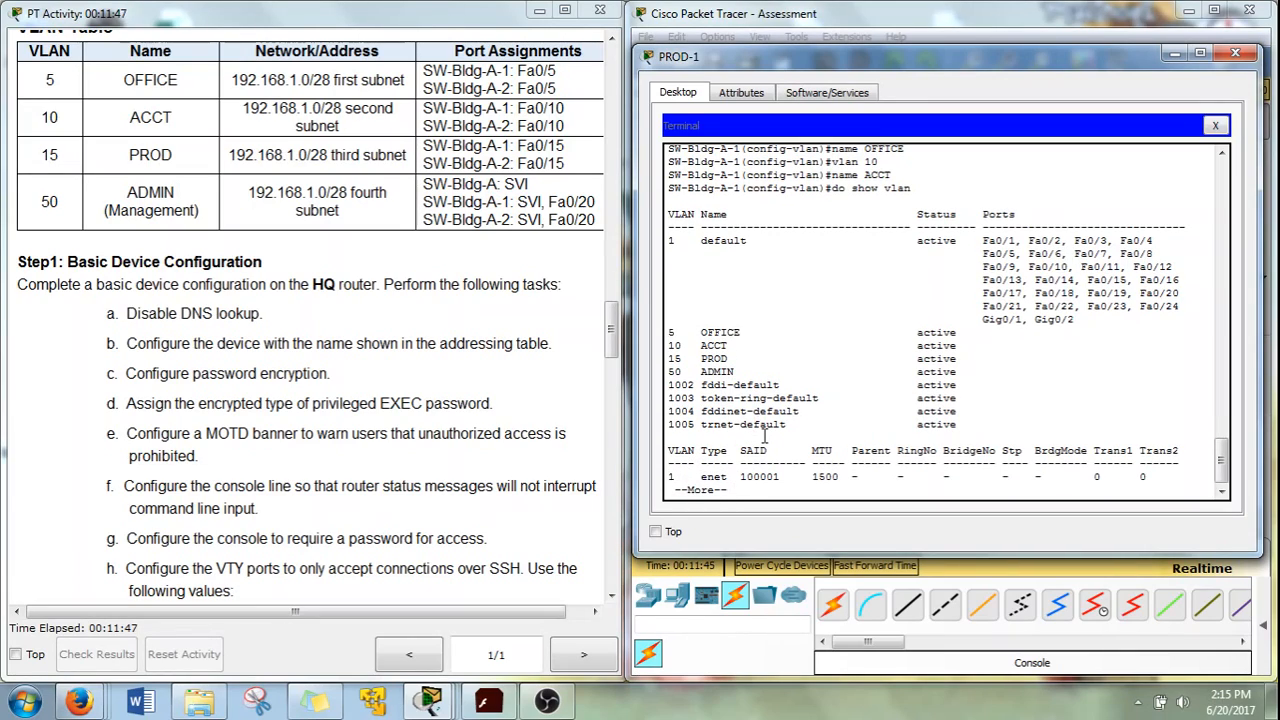
Leave PROD-1 and connect ADMIN-1's terminal to the SW-Bldg-A-2 console with default settings
key(q)
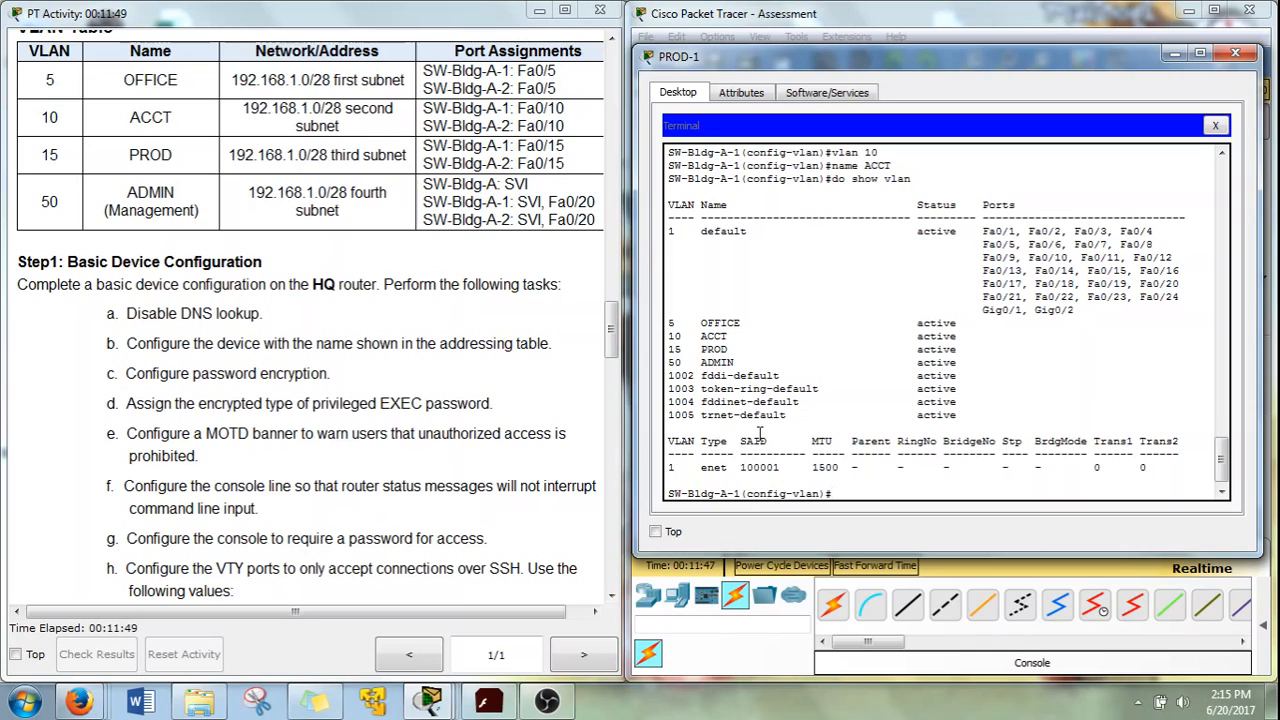
click(1235, 52)
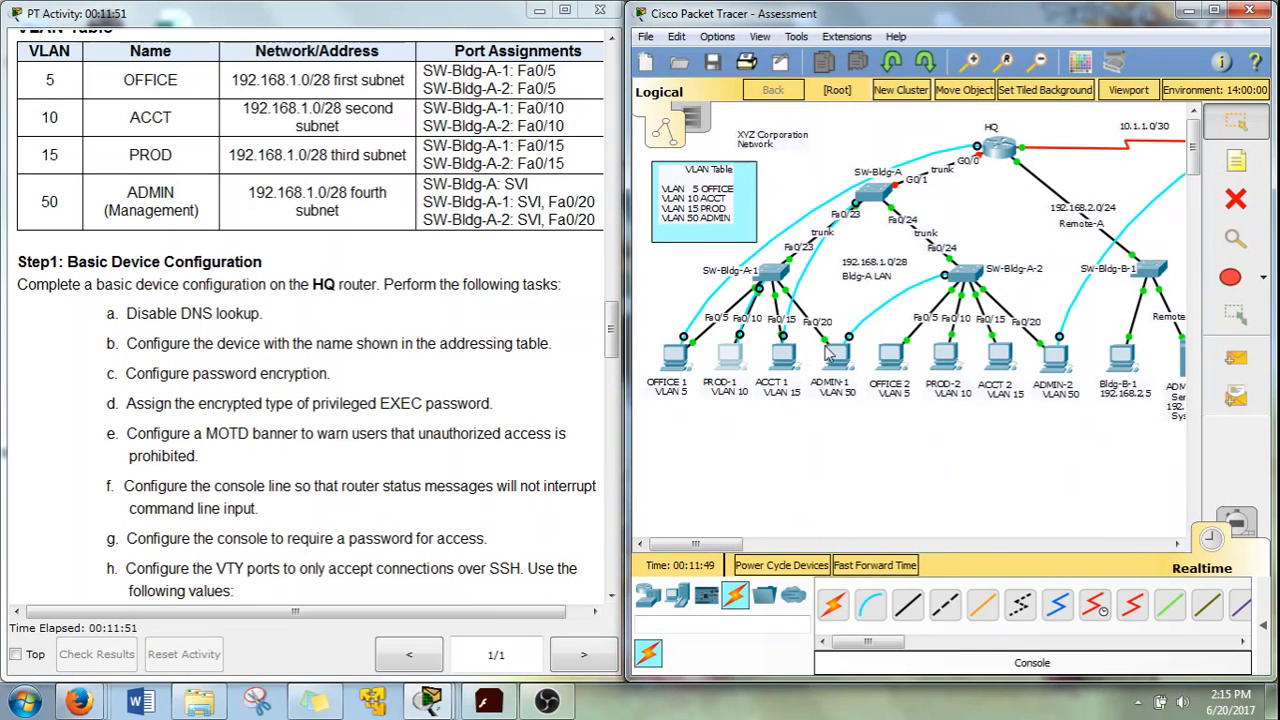
click(842, 356)
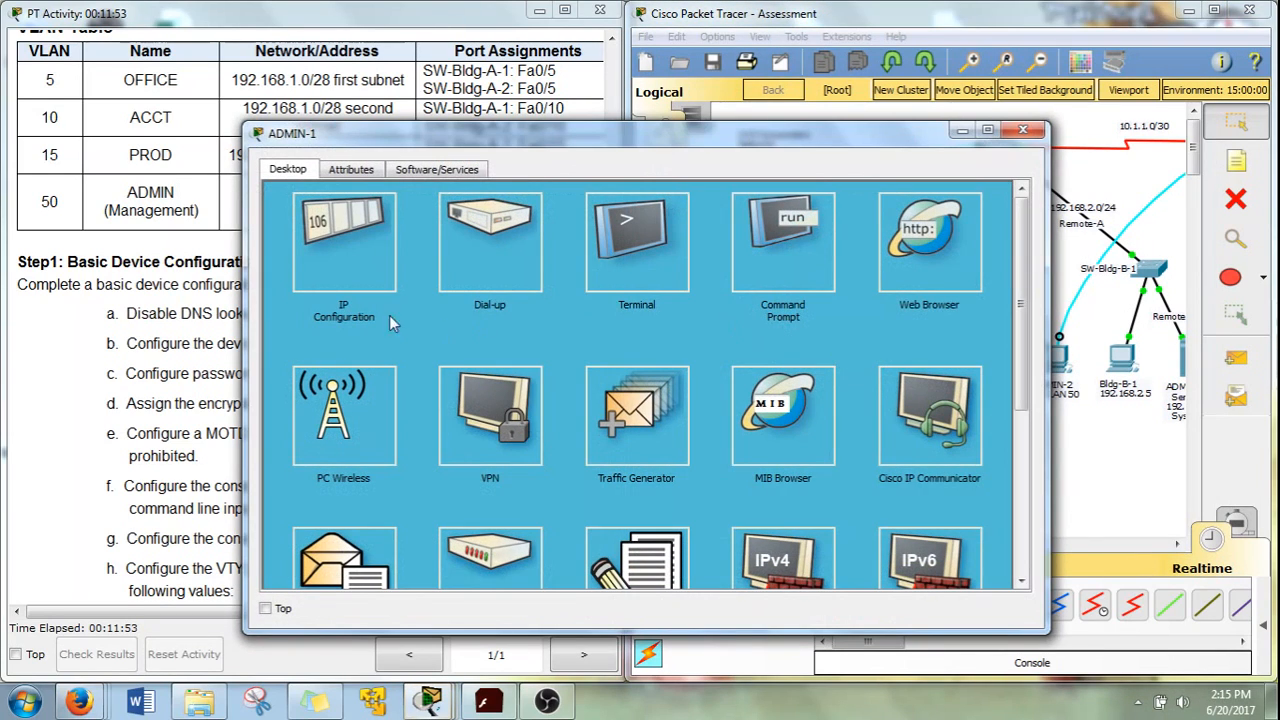
click(635, 232)
click(971, 376)
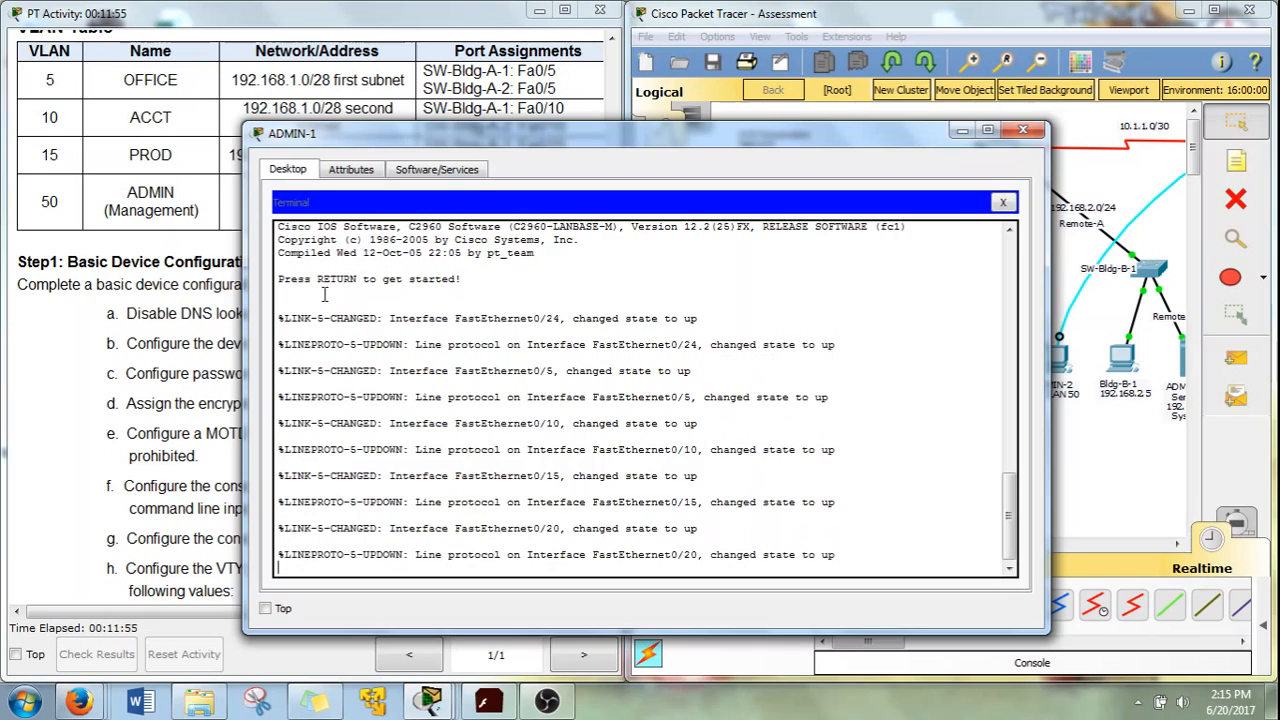
drag(243, 270, 521, 270)
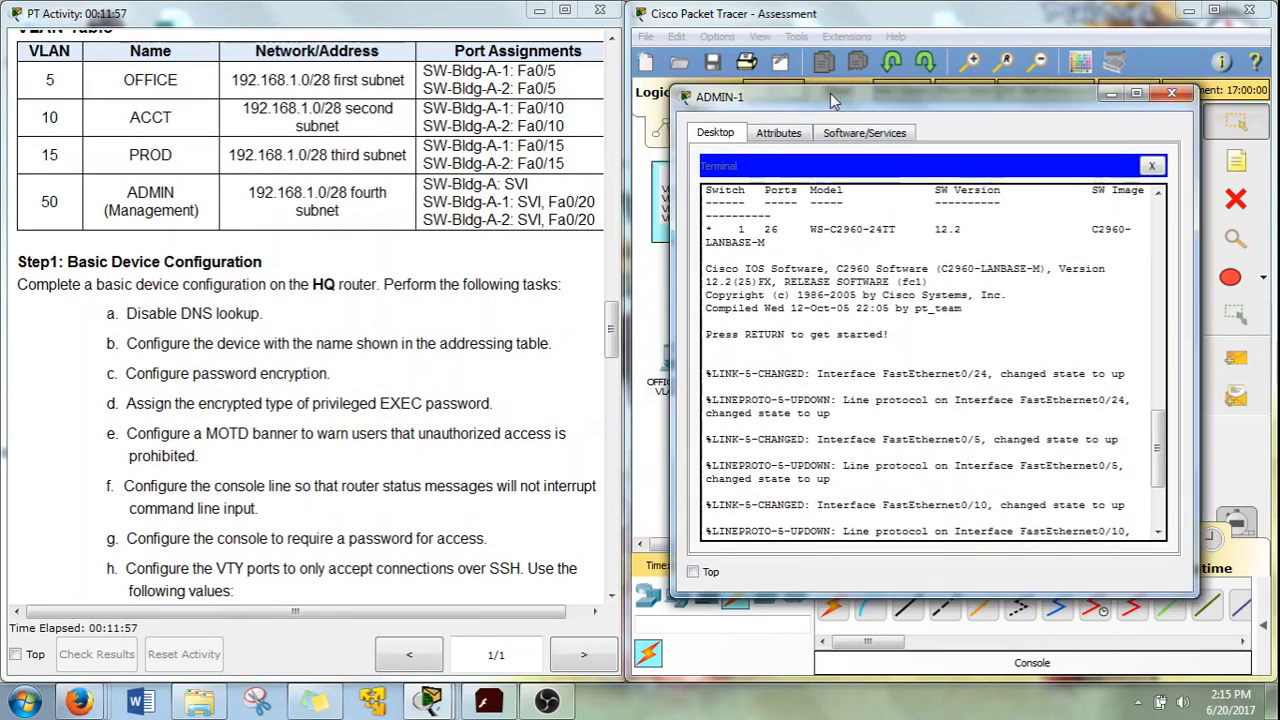
drag(660, 133, 872, 16)
Enter privileged and then global configuration mode on SW-Bldg-A-2 with en and conf t
key(Return)
text(en)
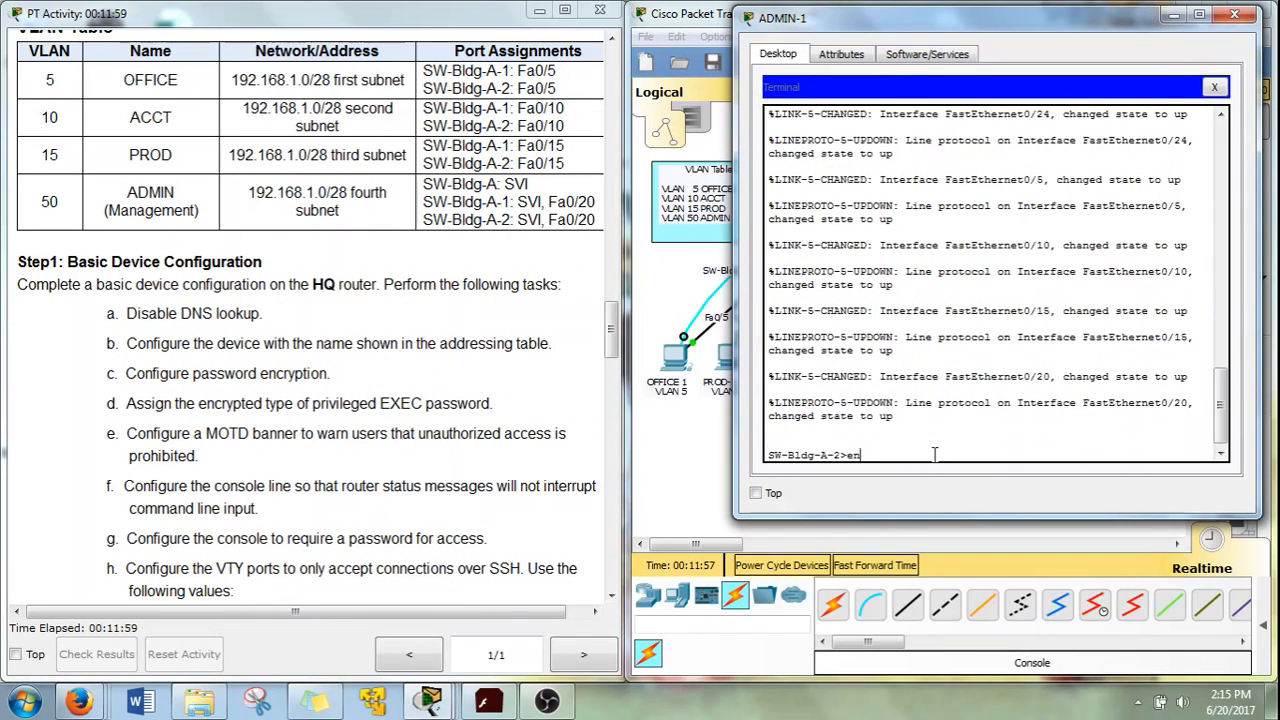
key(Return)
text(conf t)
key(Return)
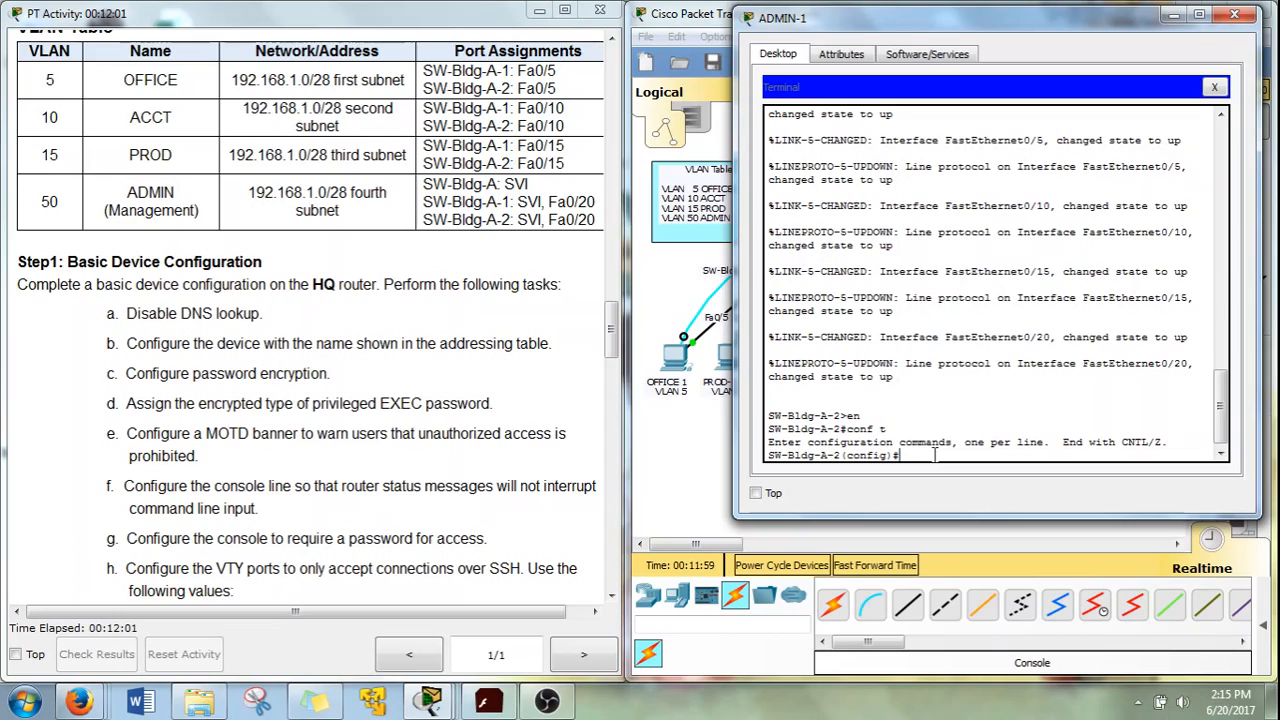
Create VLAN 5 named OFFICE and VLAN 10 named ACCT
text(vlan 5)
key(Return)
text(name)
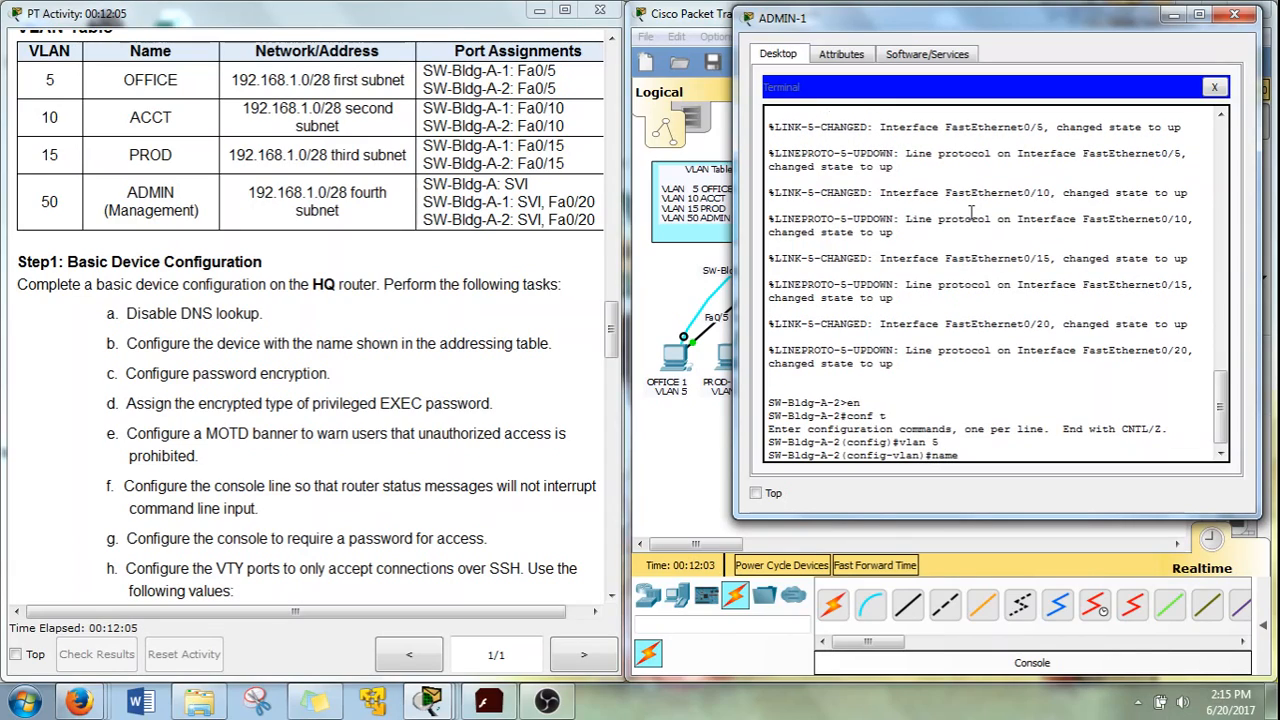
text( OFFICE)
key(Return)
text(vlan 10)
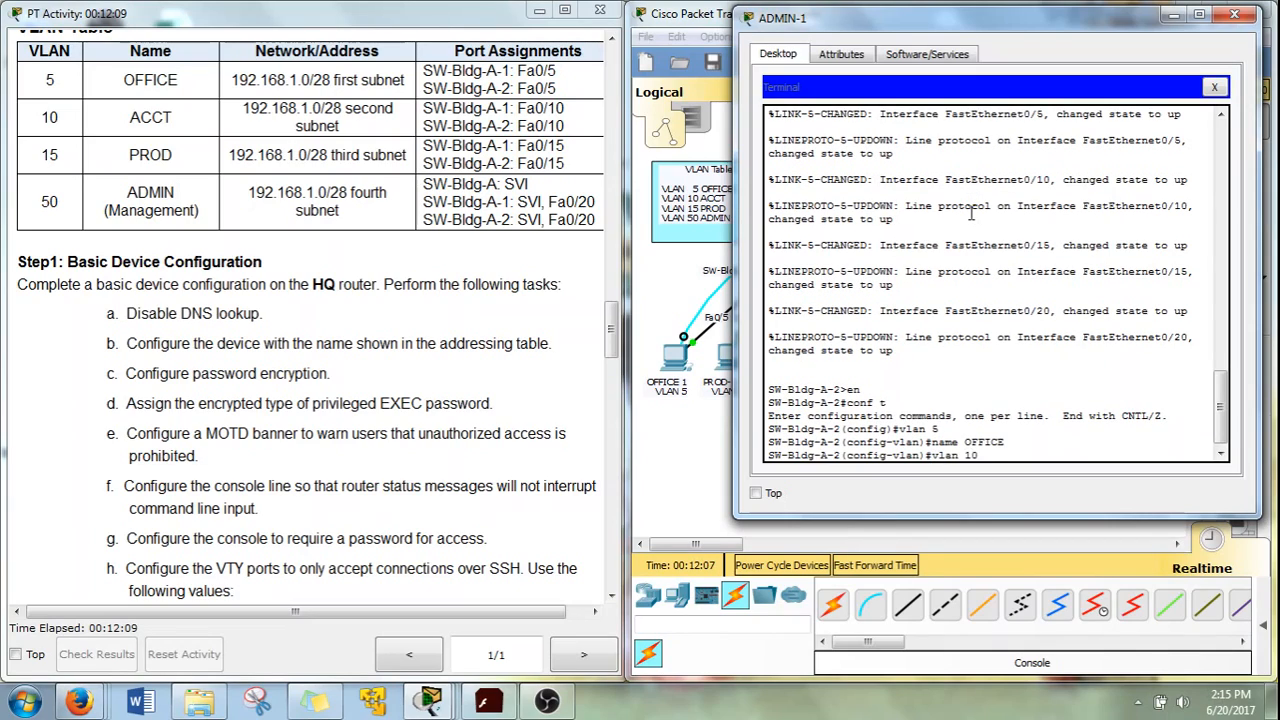
key(Return)
text(name ACCT)
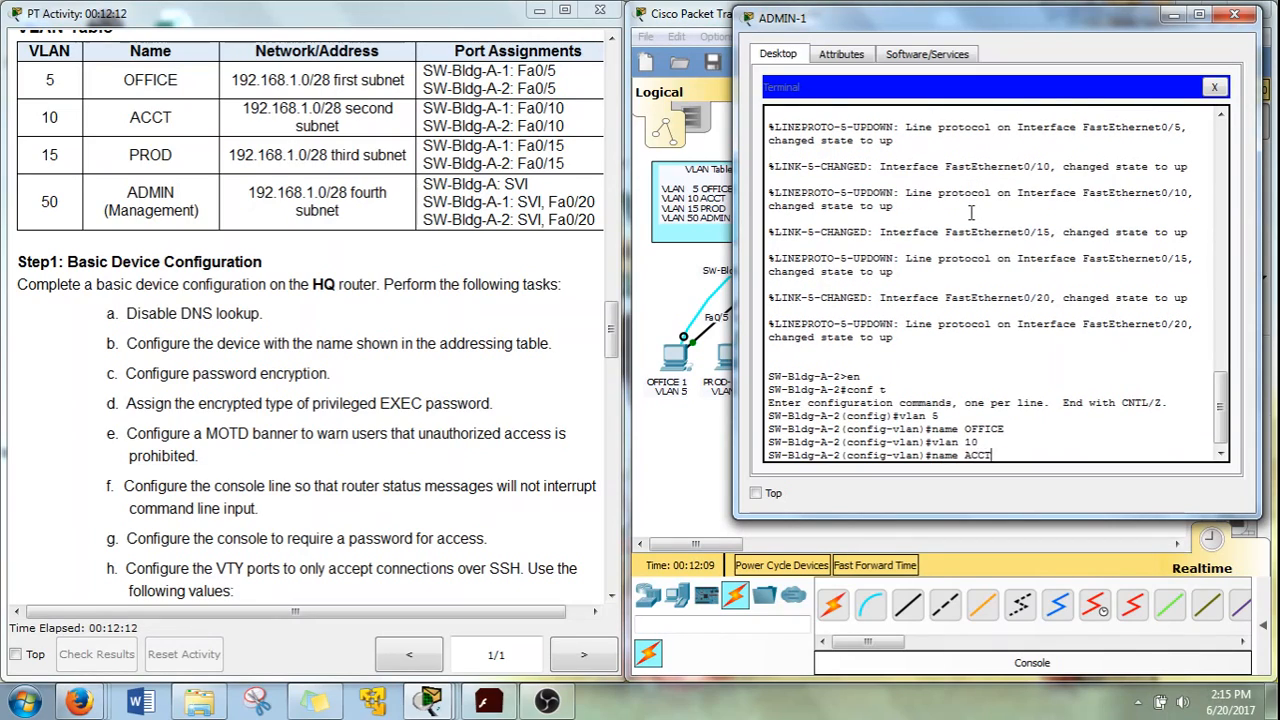
key(Return)
Create VLAN 15 named PROD and VLAN 50 named ADMIN, then exit VLAN configuration
text(vlan )
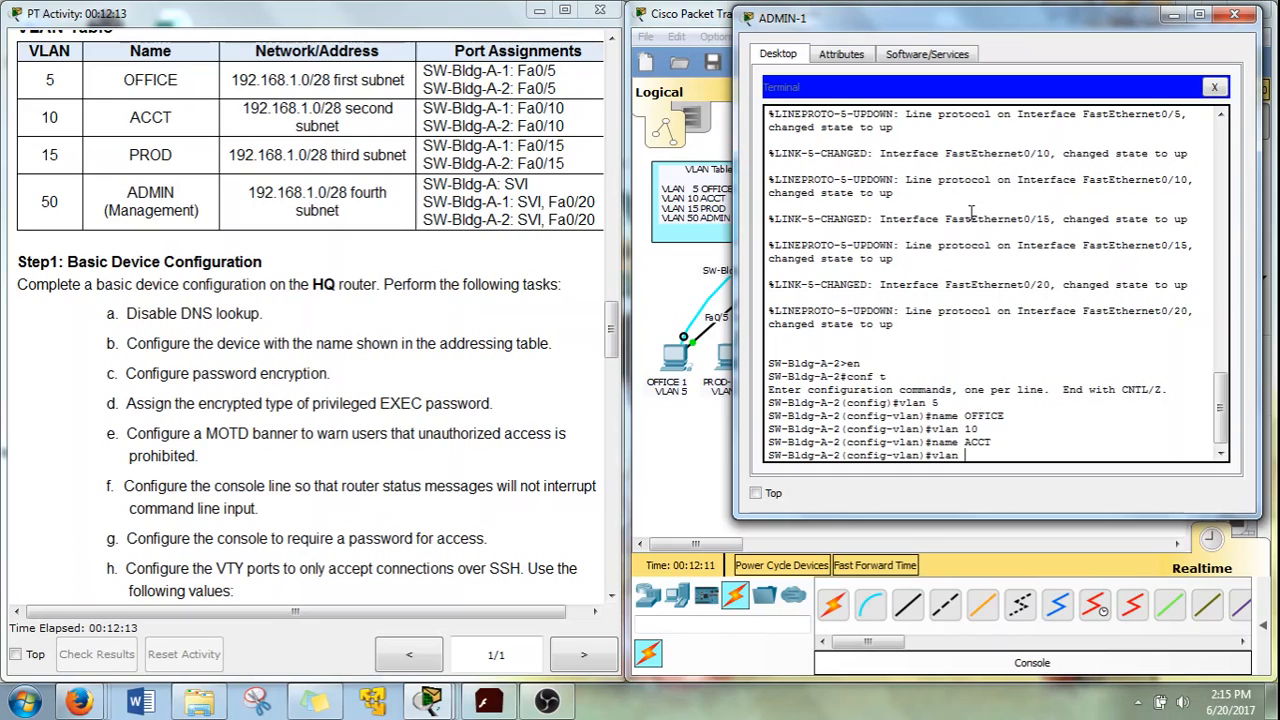
text(15)
key(Return)
text(name)
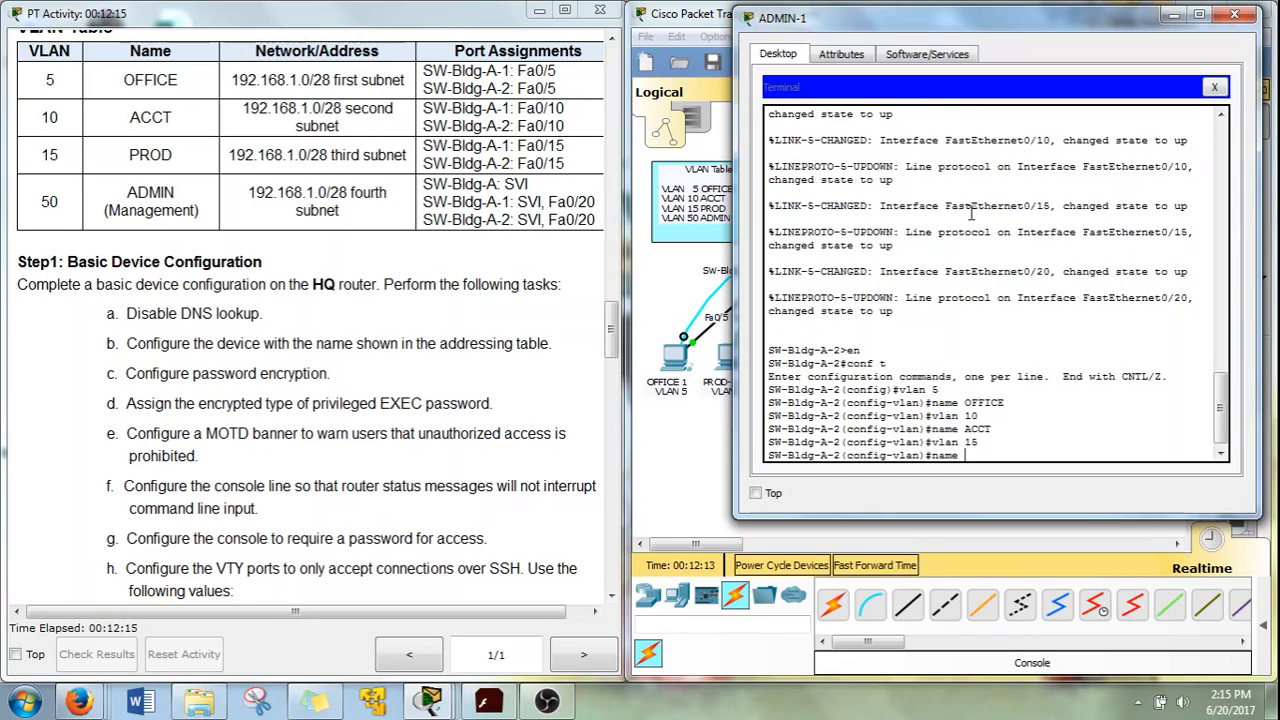
text( PROD)
key(Return)
text(vlan )
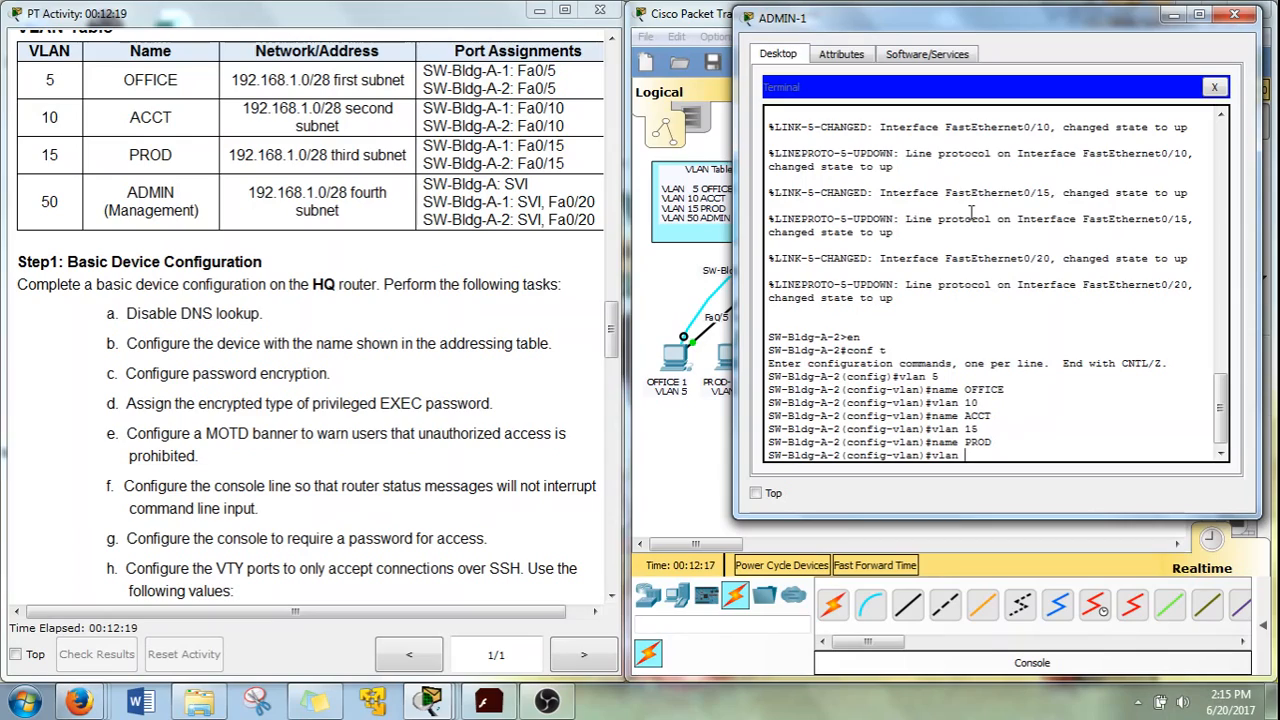
text(50)
key(Return)
text(name )
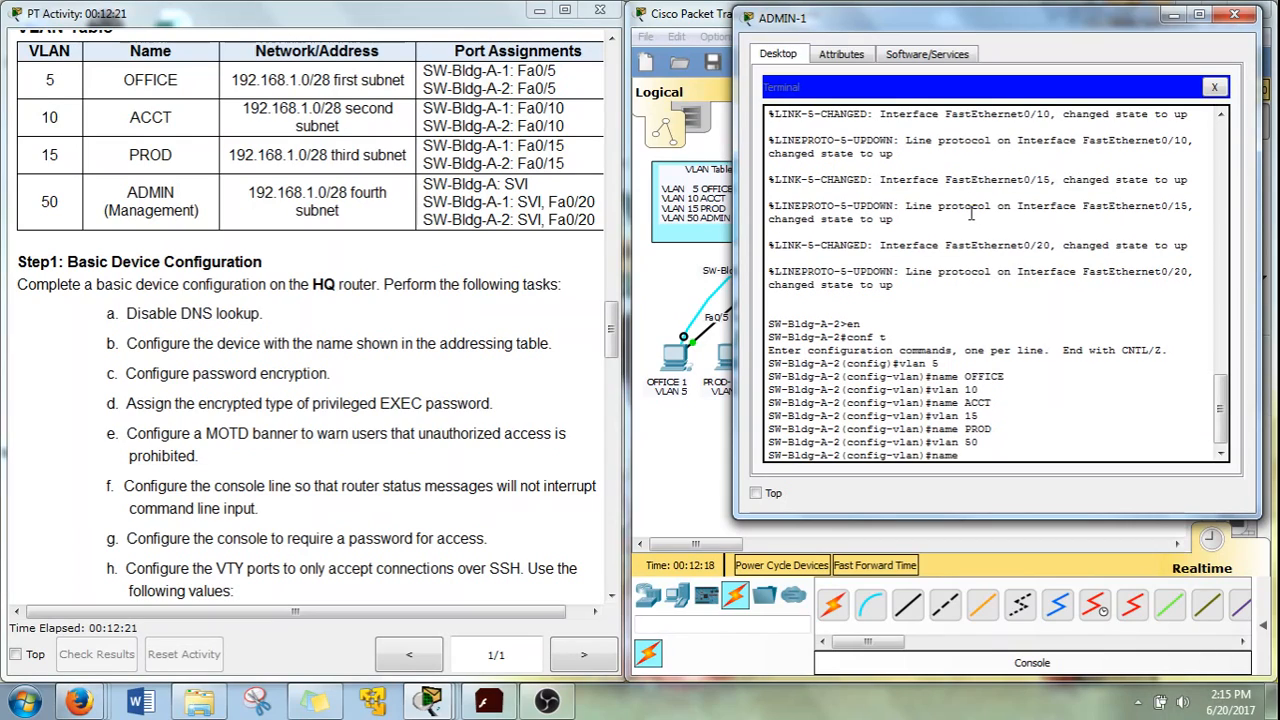
text(ADMIN)
key(Return)
text(exit)
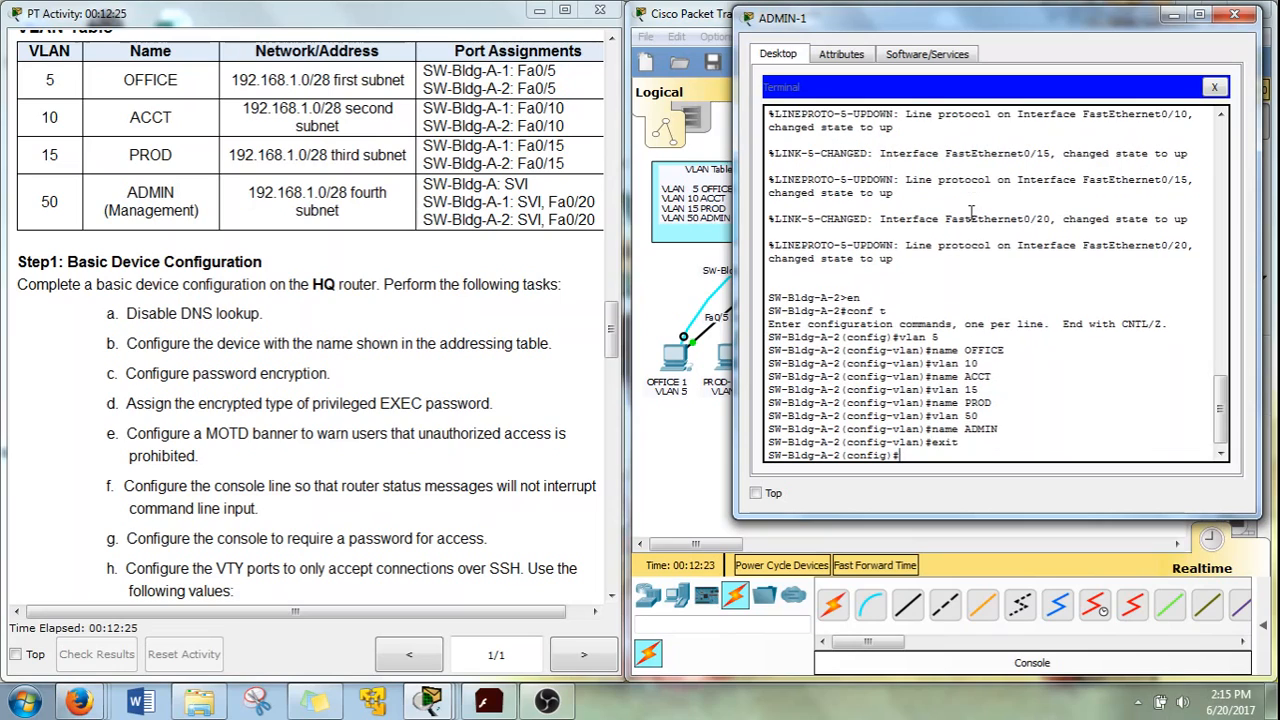
key(Return)
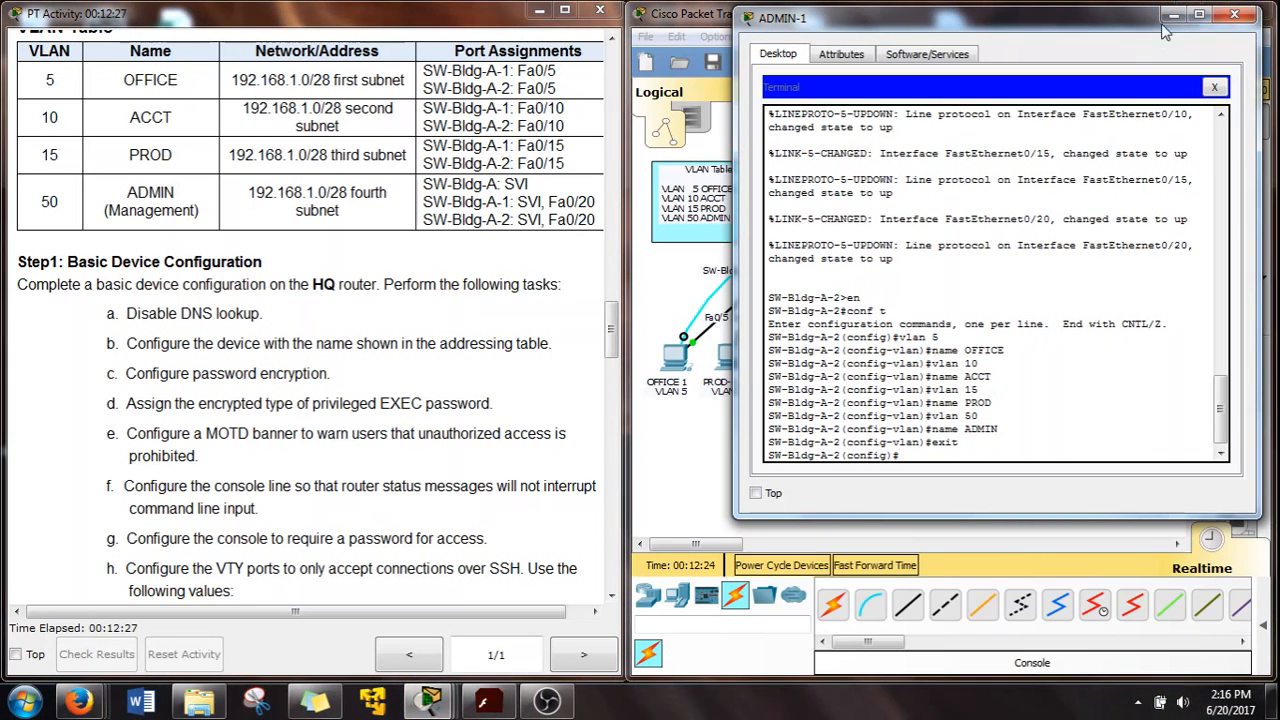
Close ADMIN-1 and bring Step 3's VLAN and trunking tasks into view in the instructions
click(1234, 14)
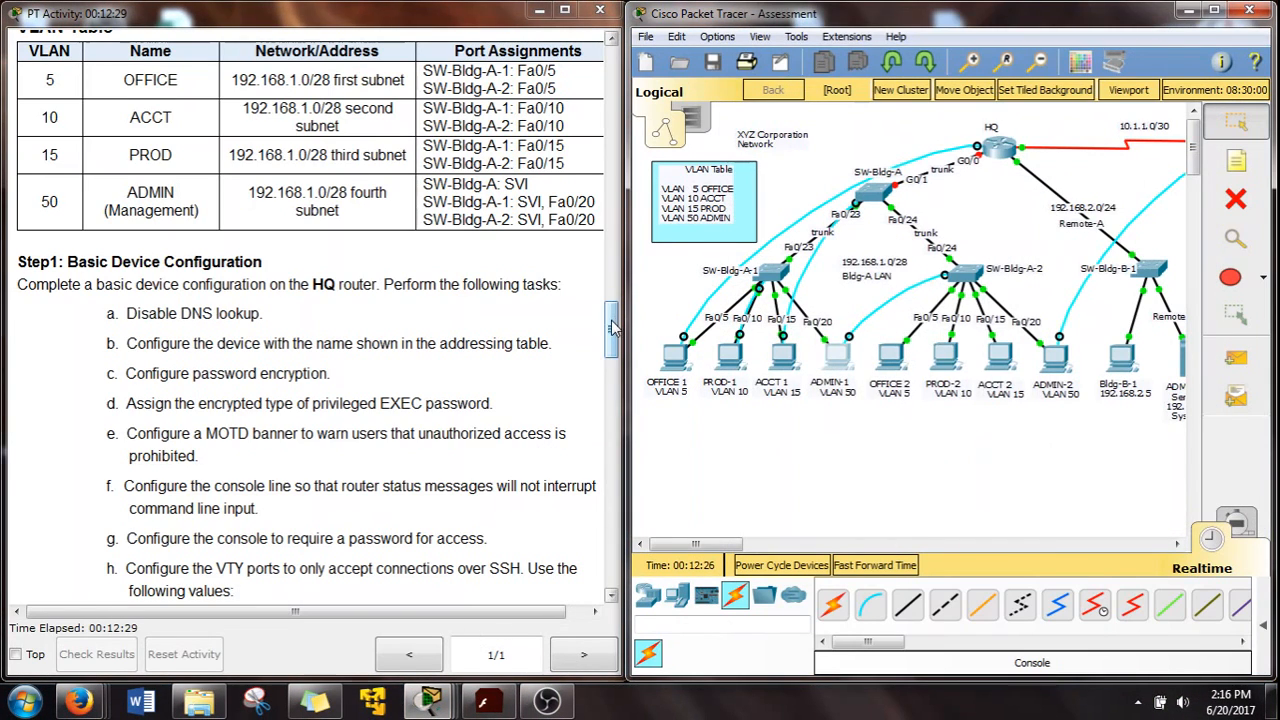
drag(613, 325, 613, 432)
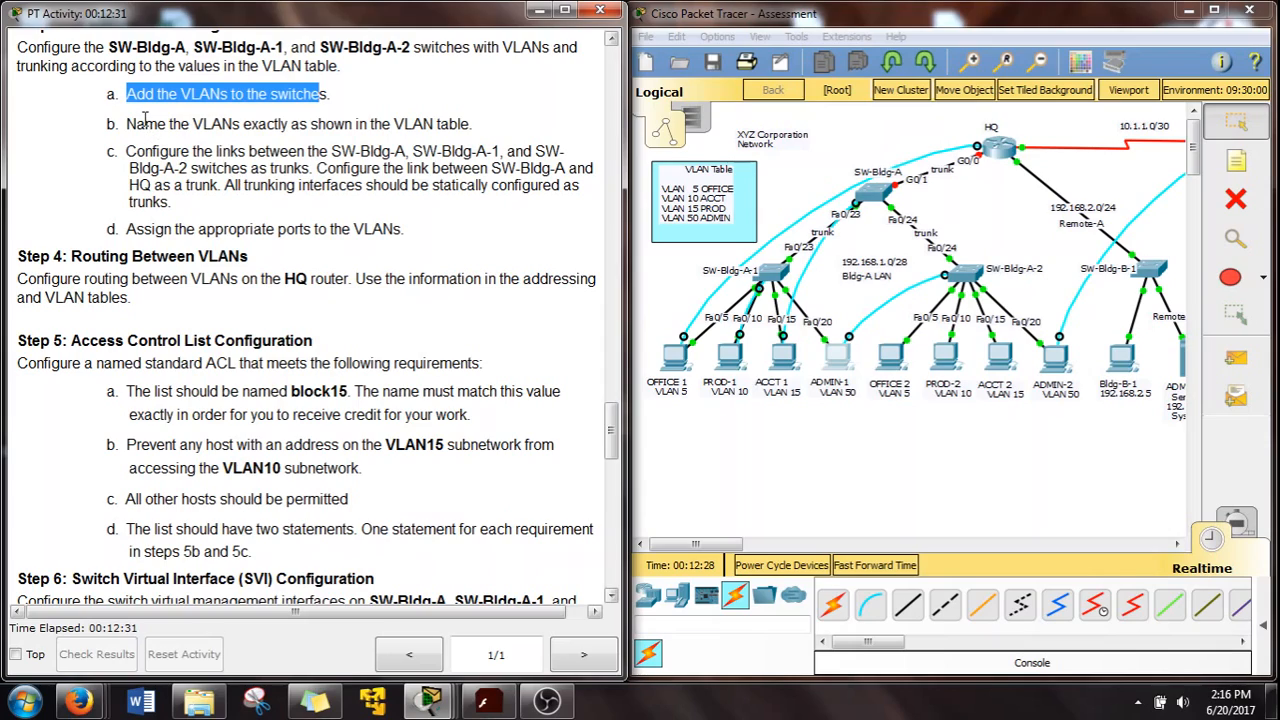